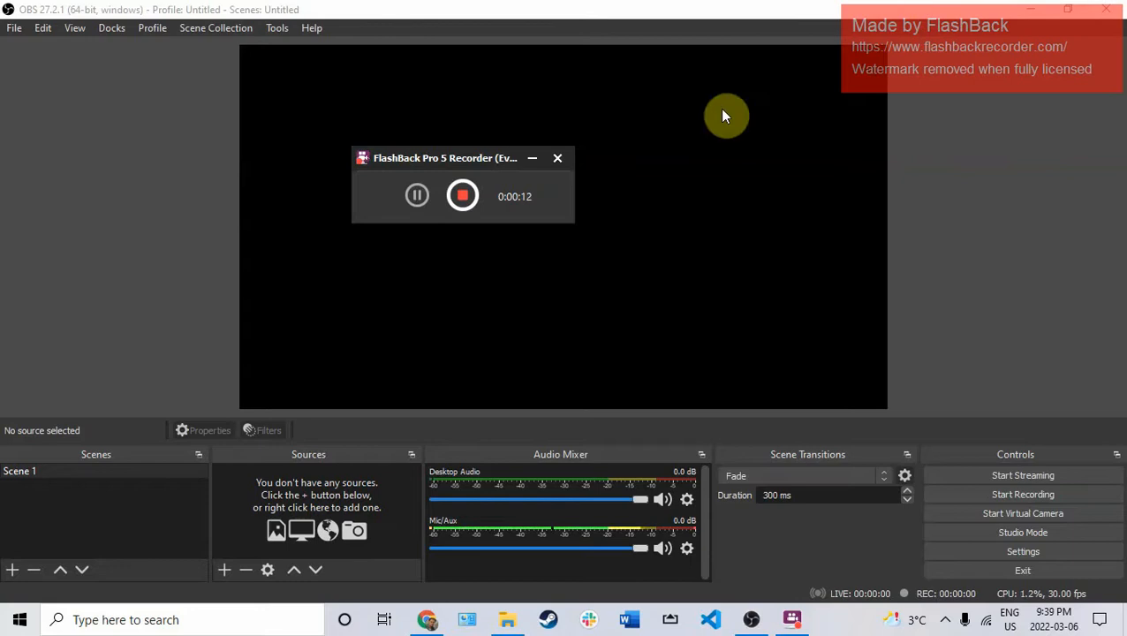
# - Open Microsoft Teams, check its calendar window, and return to OBS
pyautogui.click(945, 619)
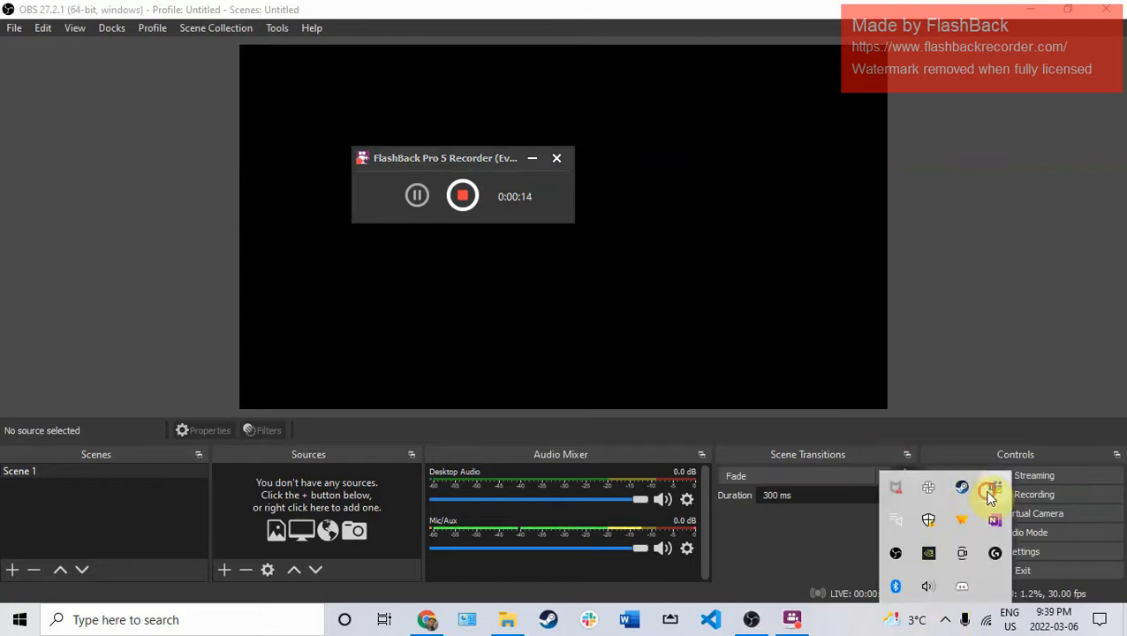
pyautogui.click(994, 488)
pyautogui.moveTo(335, 7); pyautogui.dragTo(649, 86)
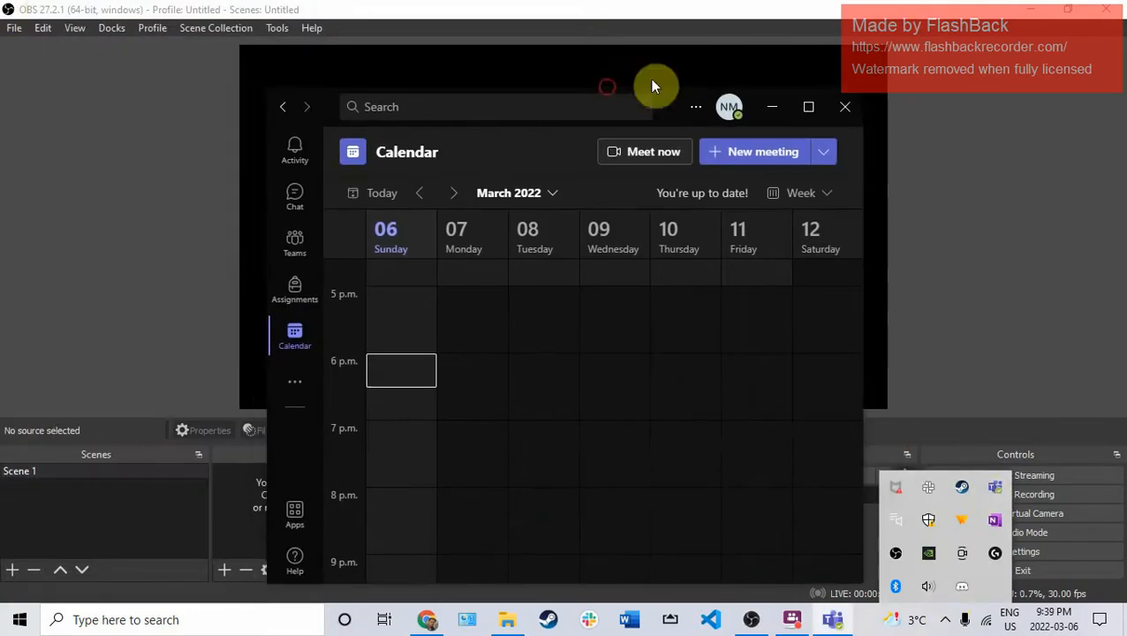
pyautogui.click(988, 137)
pyautogui.click(962, 621)
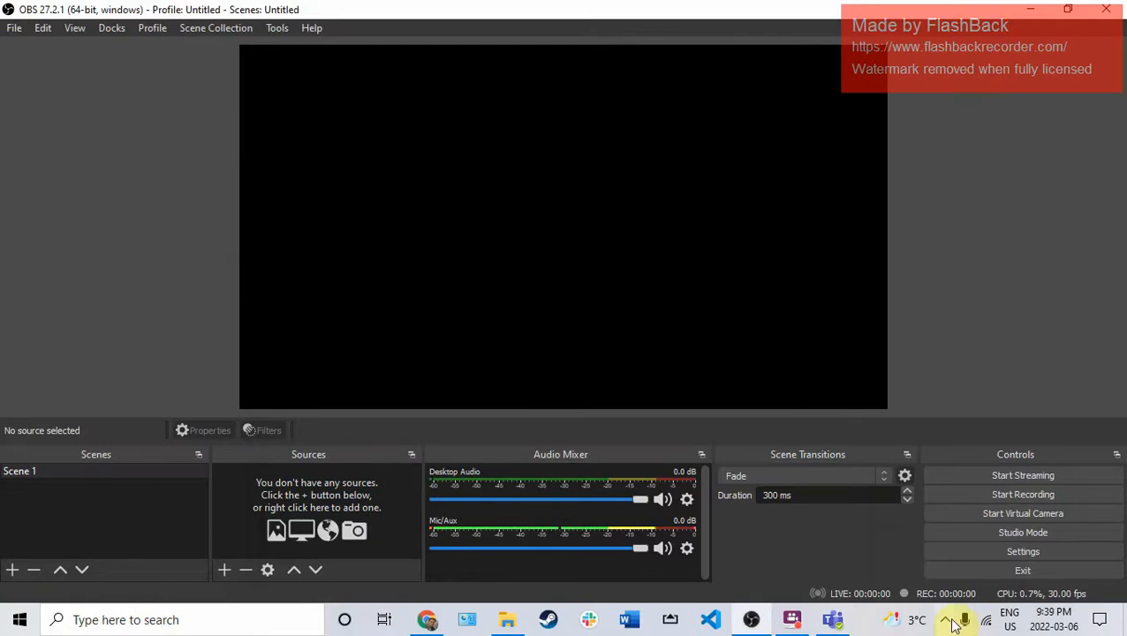
# - Switch to Chrome and download the Windows installer of OBS Studio from obsproject.com
pyautogui.click(428, 619)
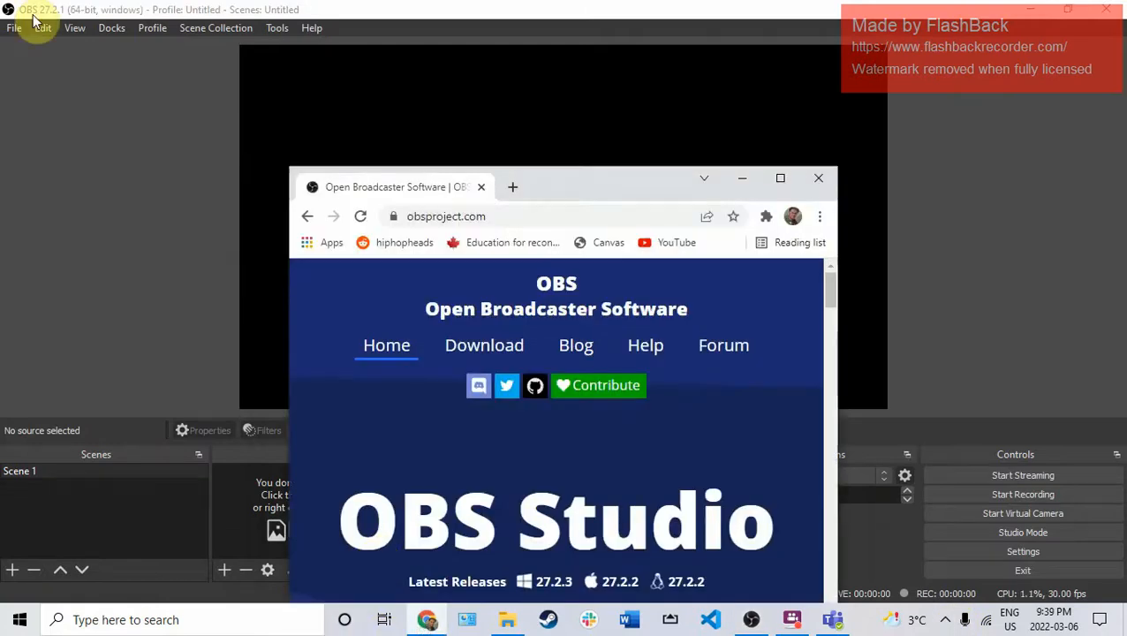
pyautogui.doubleClick(676, 187)
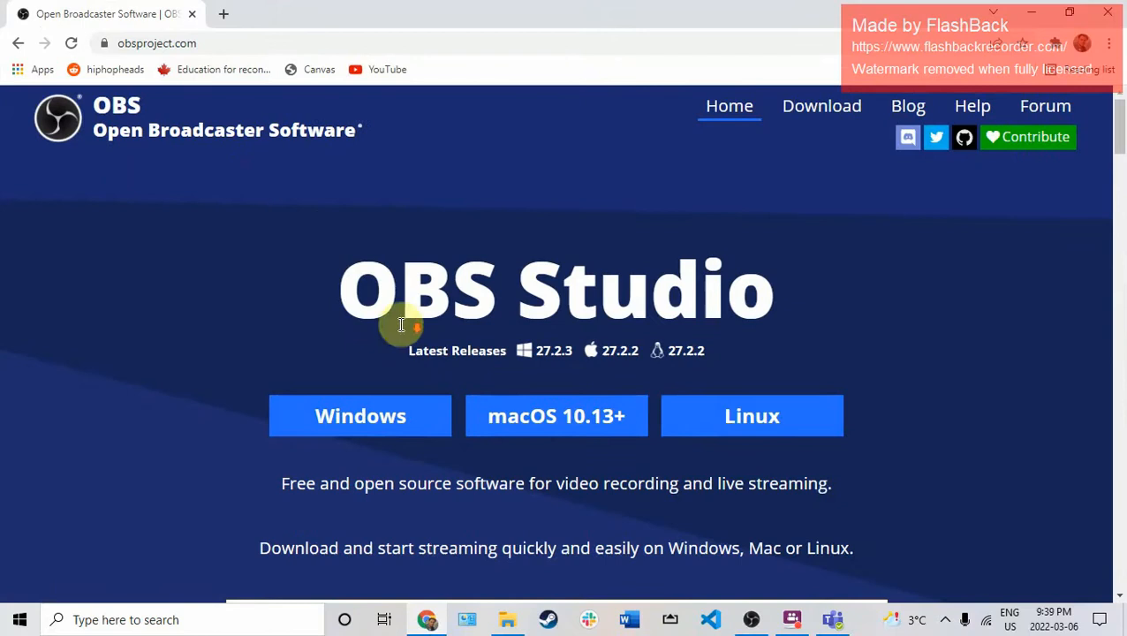
pyautogui.scroll(-1, 399, 353)
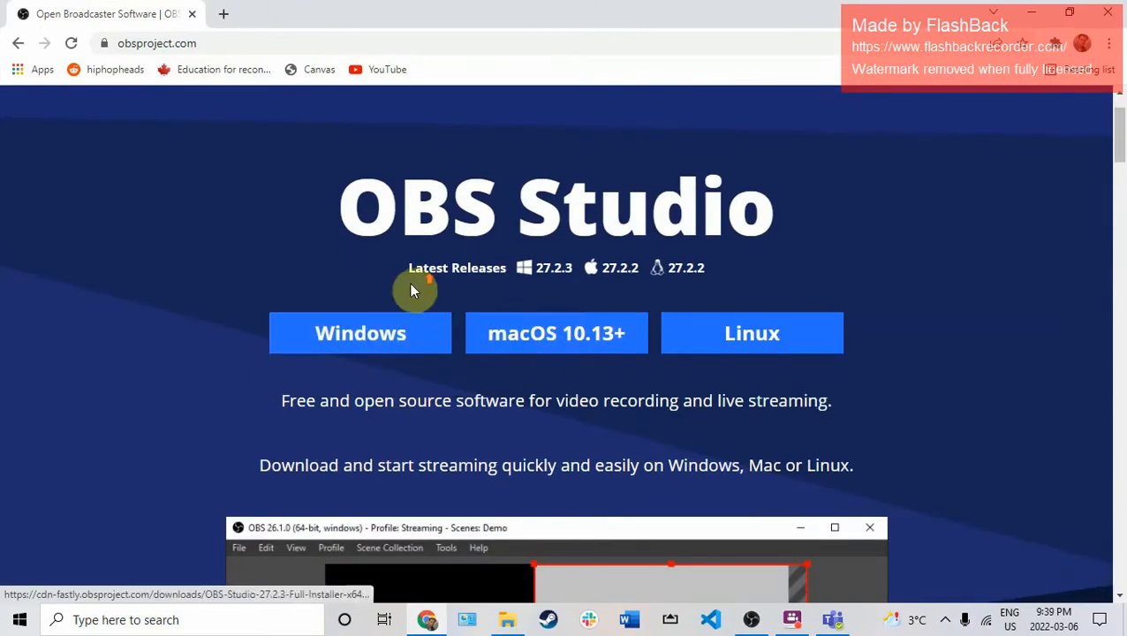
pyautogui.scroll(1, 414, 287)
pyautogui.click(349, 412)
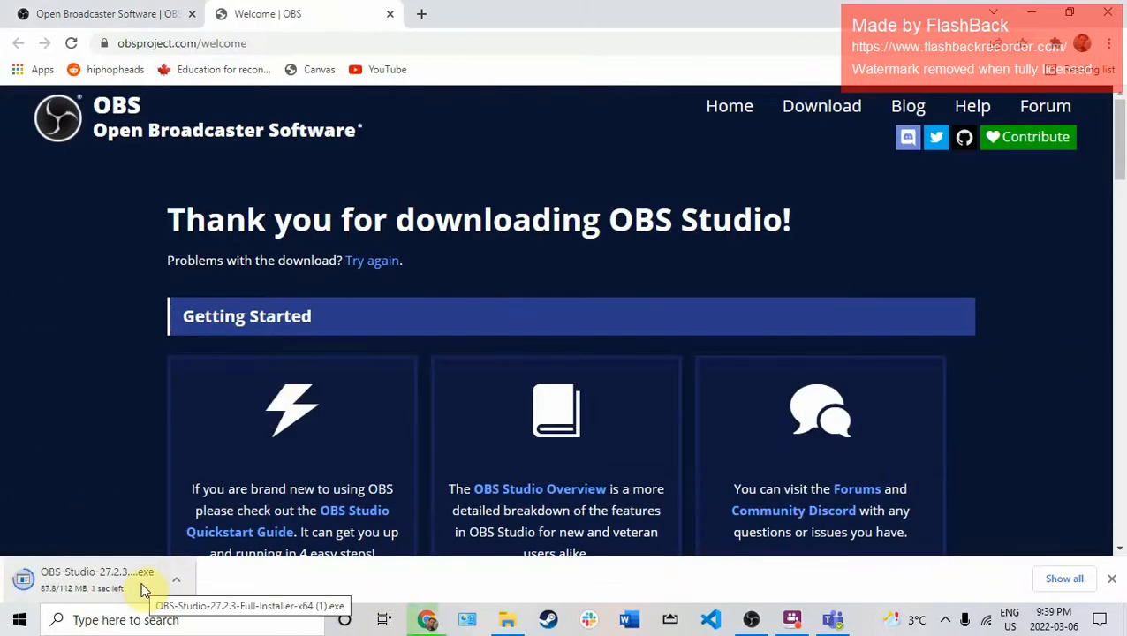
pyautogui.click(425, 550)
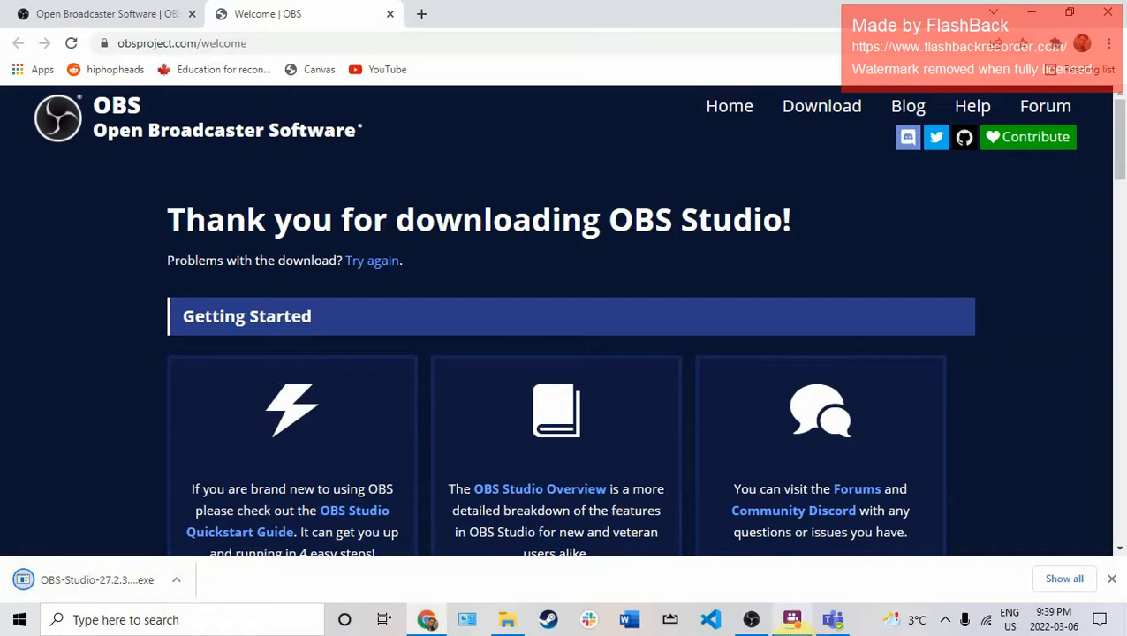
# - Switch back to OBS and add a new scene named "Webcam for Teams"
pyautogui.rightClick(751, 619)
pyautogui.click(754, 618)
pyautogui.click(756, 619)
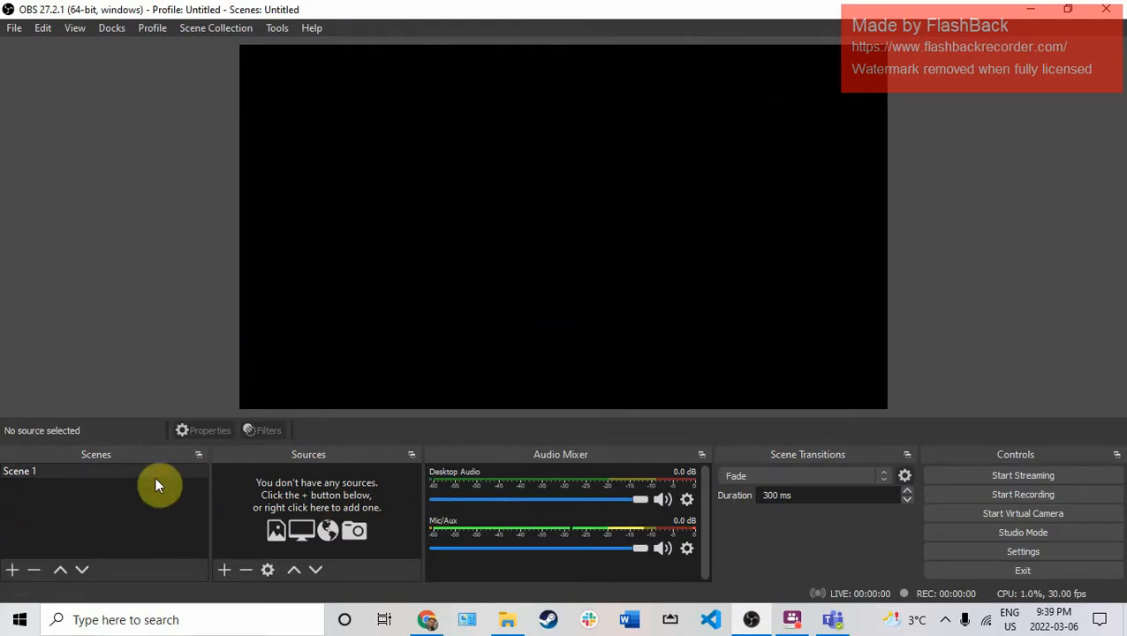
pyautogui.click(19, 476)
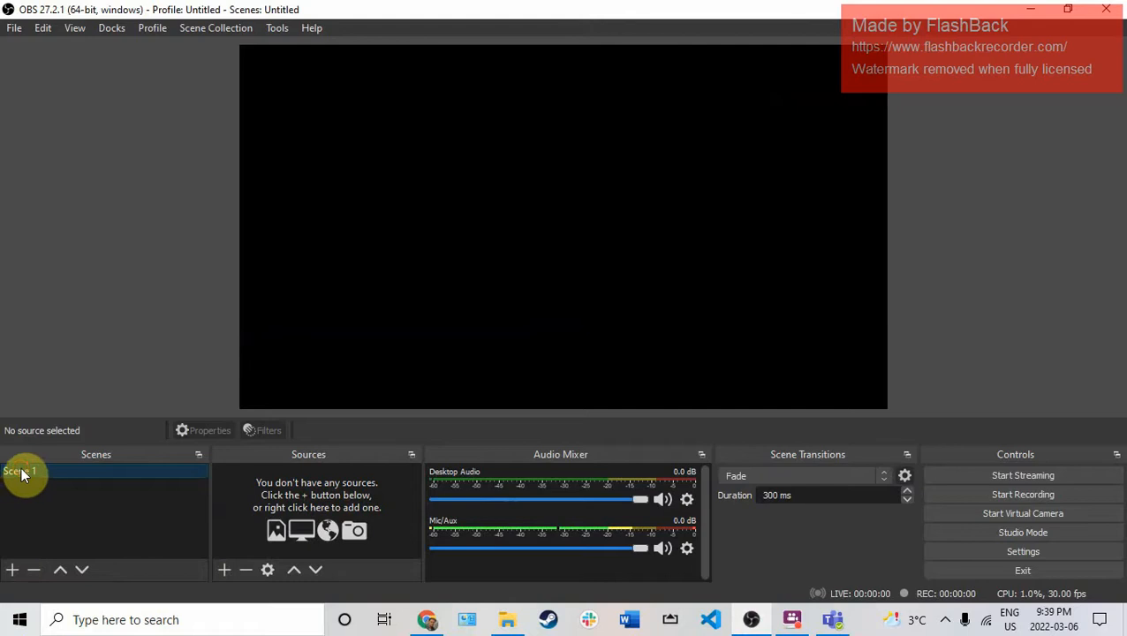
pyautogui.click(12, 569)
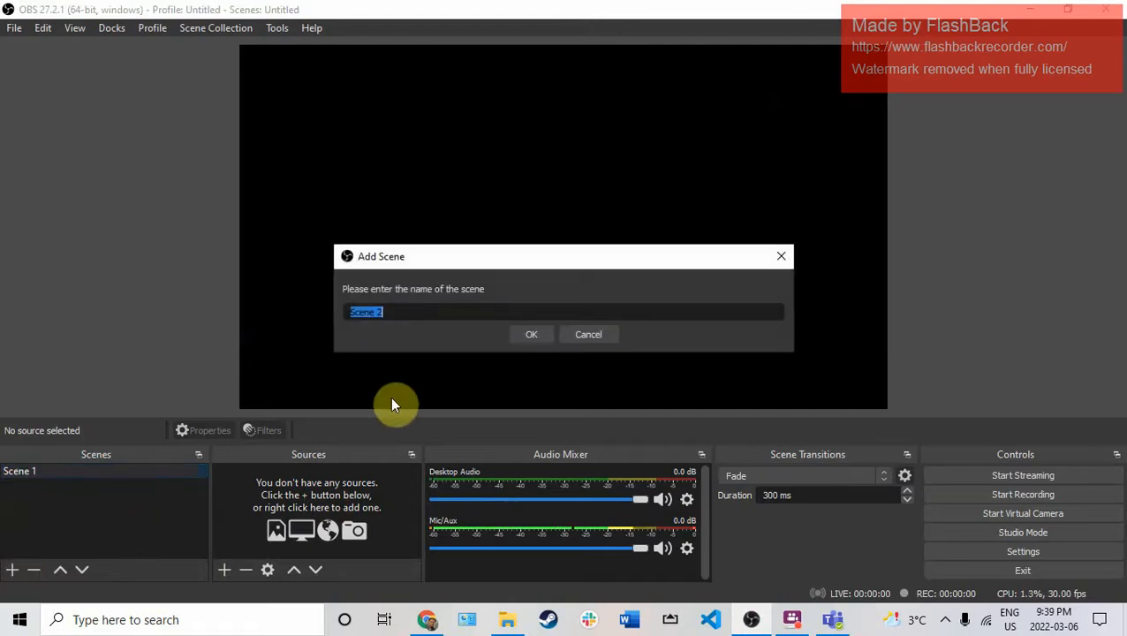
pyautogui.write('Webcam for Teams')
pyautogui.press('Return')
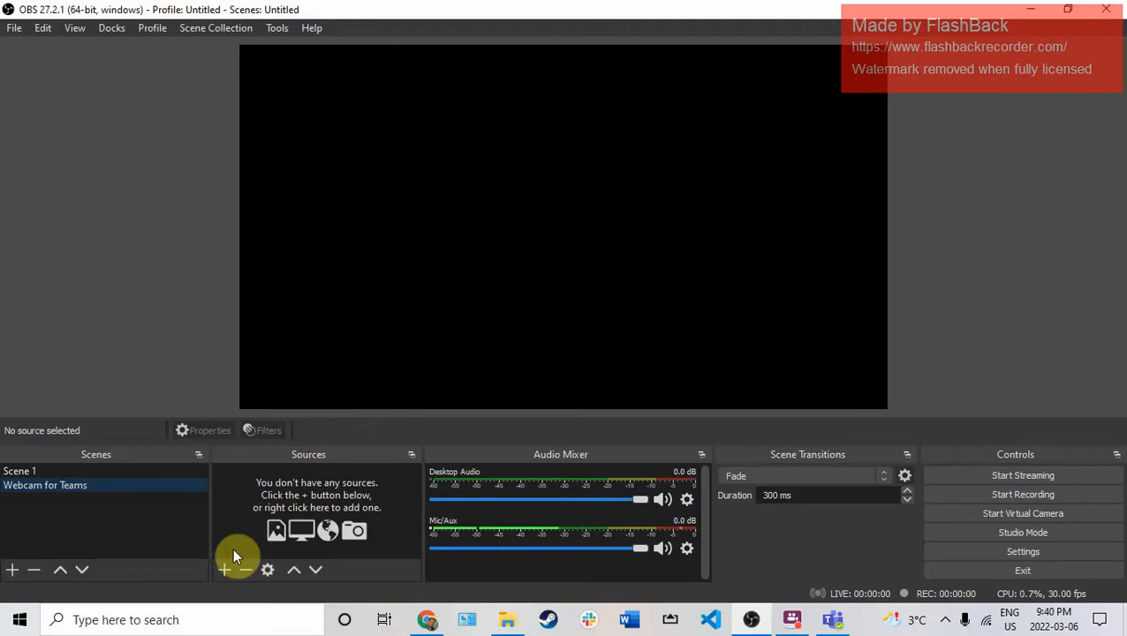
# - Add a new Video Capture Device source named "Webcam" to the Webcam for Teams scene
pyautogui.click(223, 569)
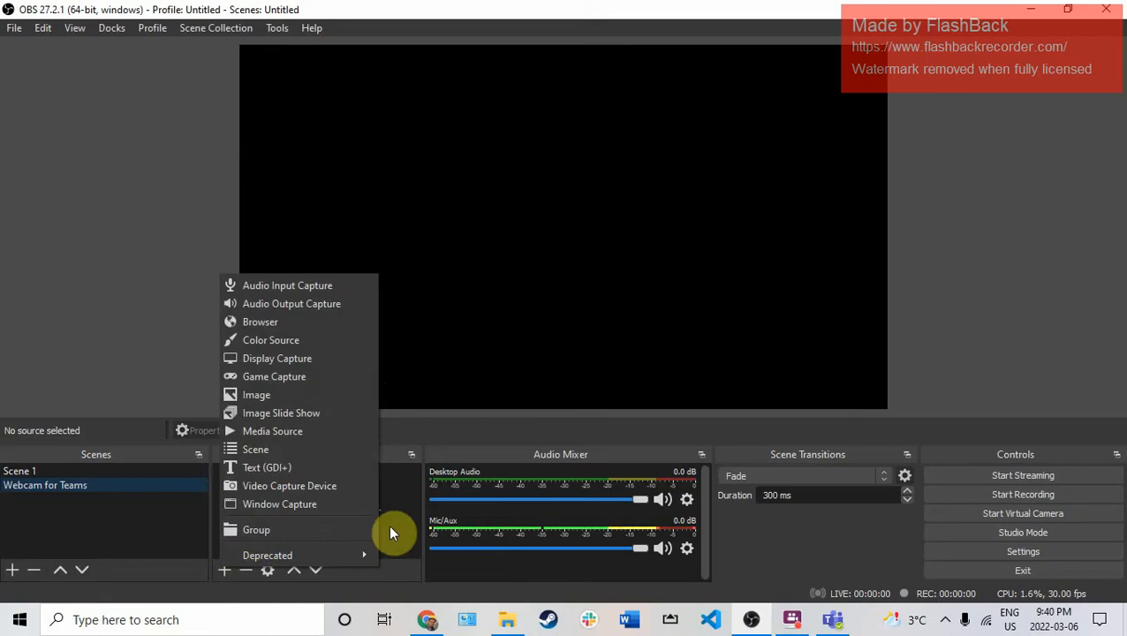
pyautogui.click(344, 485)
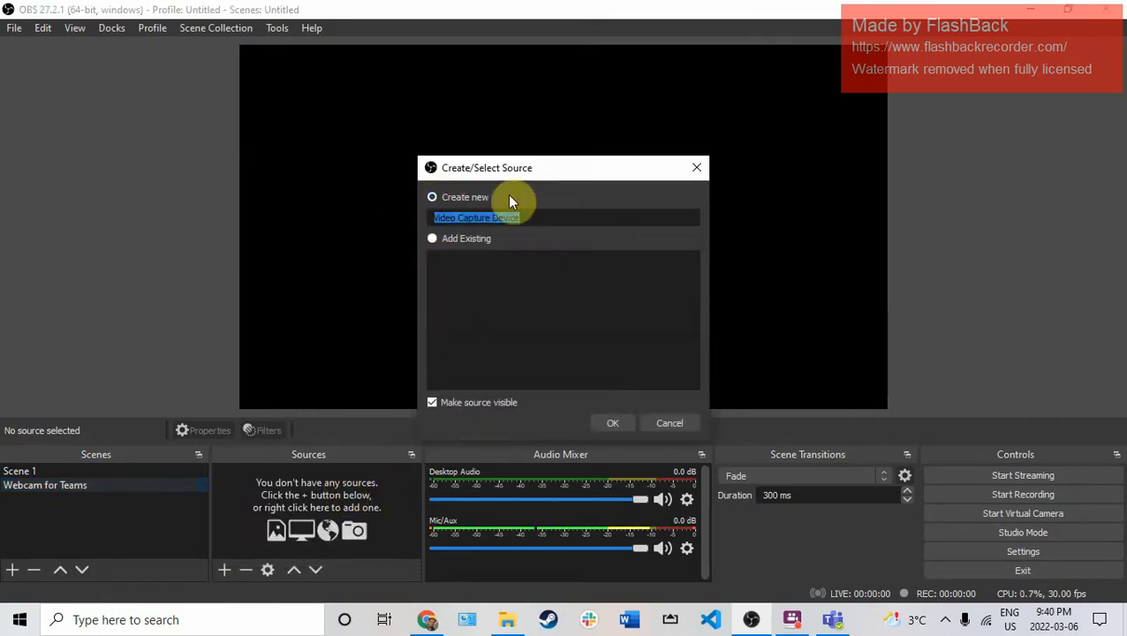
pyautogui.write('Web')
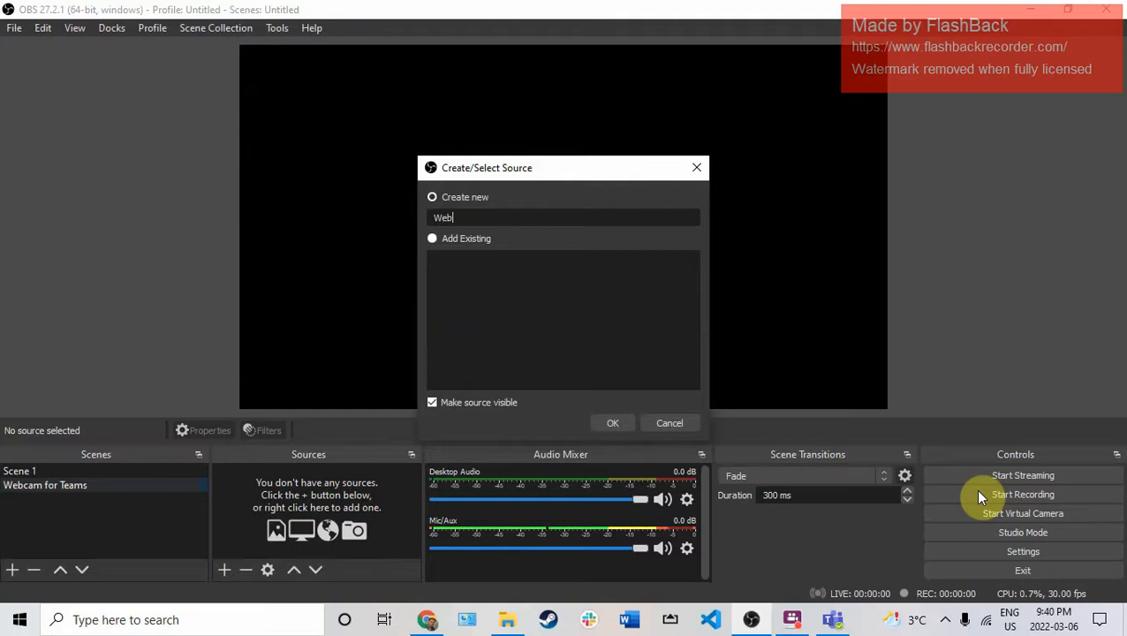
pyautogui.write('cam')
pyautogui.click(613, 423)
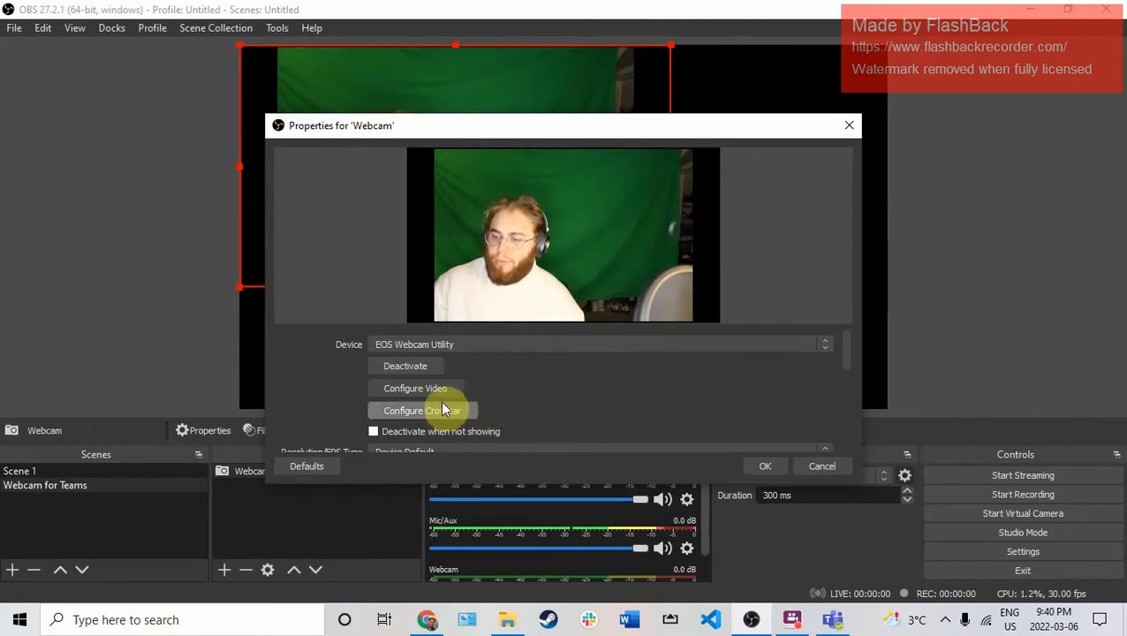
# - Try the available capture devices for the Webcam source, choose EOS Webcam Utility, and accept its properties
pyautogui.click(488, 344)
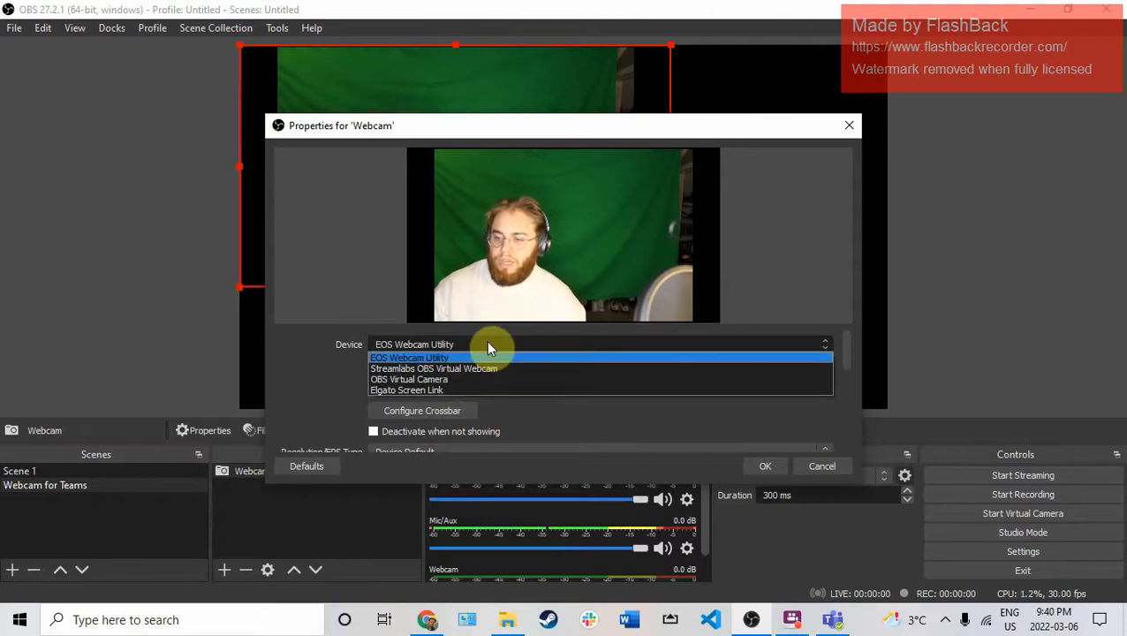
pyautogui.click(441, 356)
pyautogui.click(486, 346)
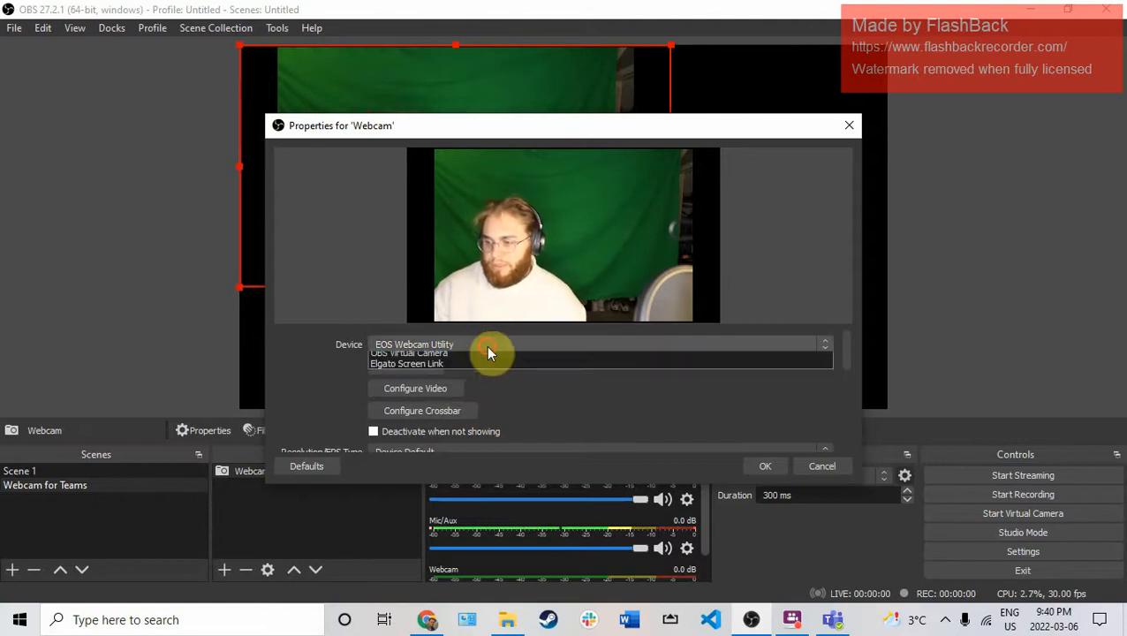
pyautogui.click(496, 379)
pyautogui.click(519, 341)
pyautogui.click(527, 361)
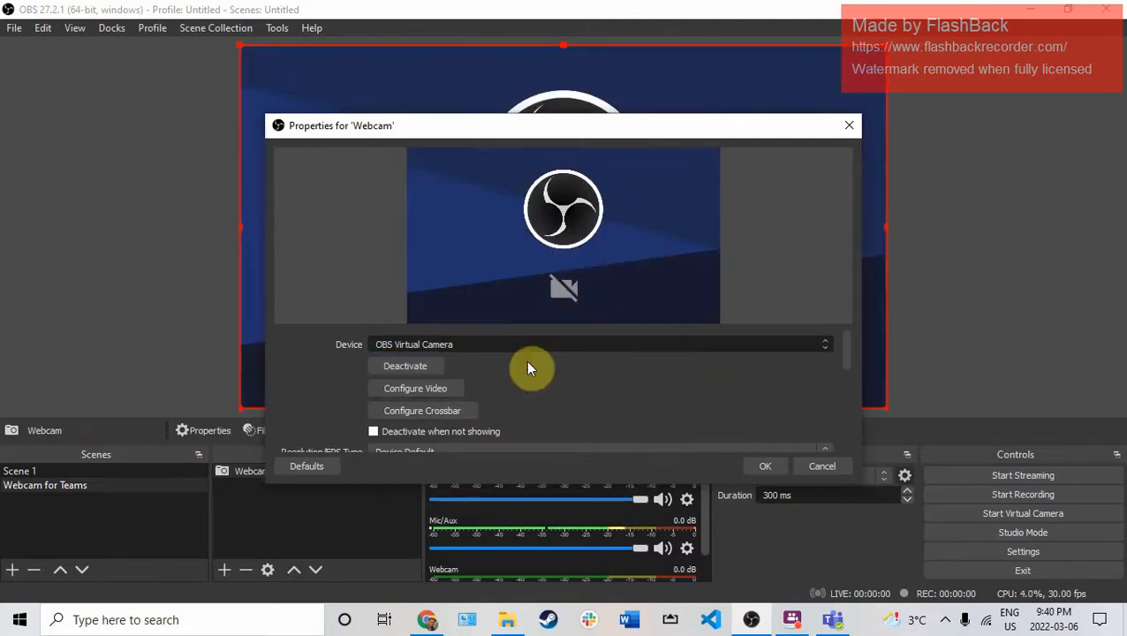
pyautogui.scroll(-2, 625, 405)
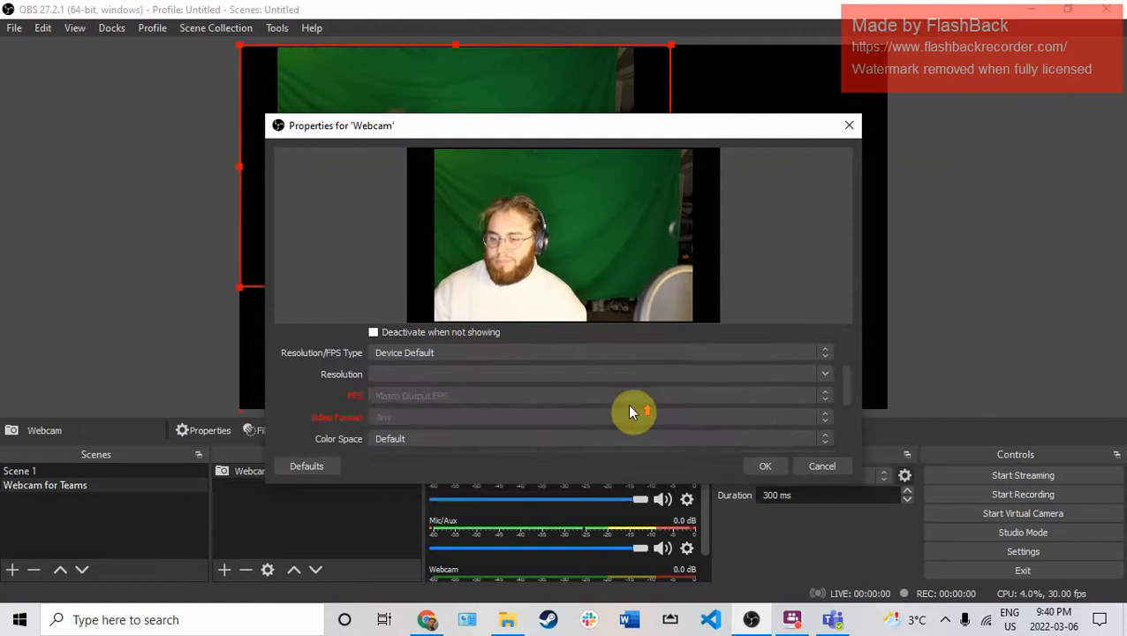
pyautogui.scroll(2, 629, 411)
pyautogui.click(764, 464)
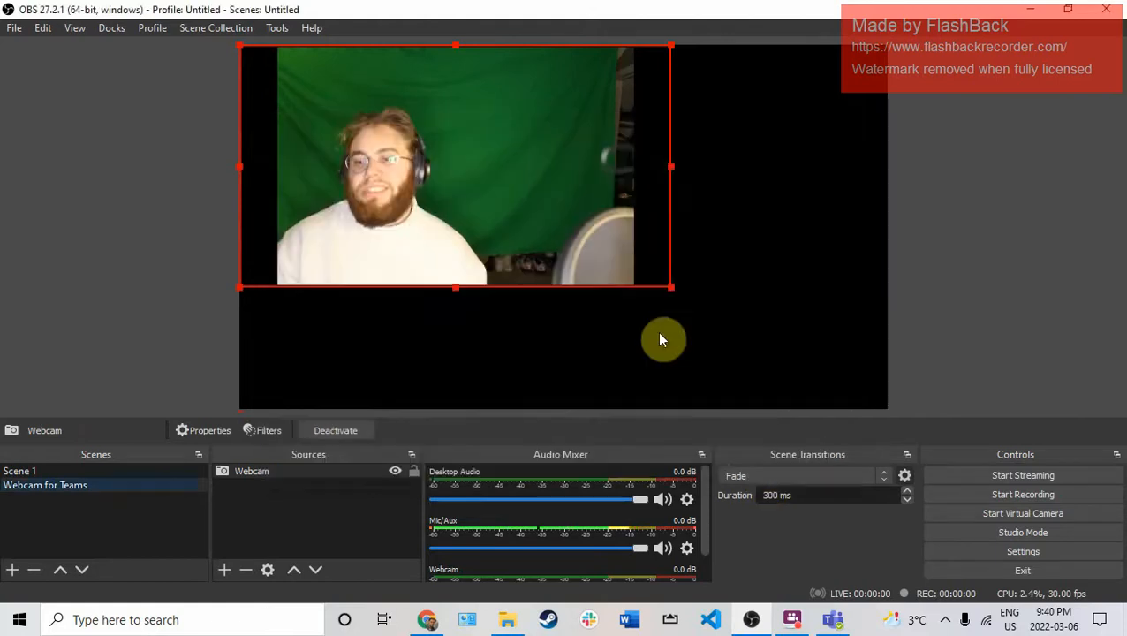
# - Align the webcam image with the canvas's upper-left corner and enlarge it to fill the whole canvas
pyautogui.moveTo(482, 258); pyautogui.dragTo(555, 281)
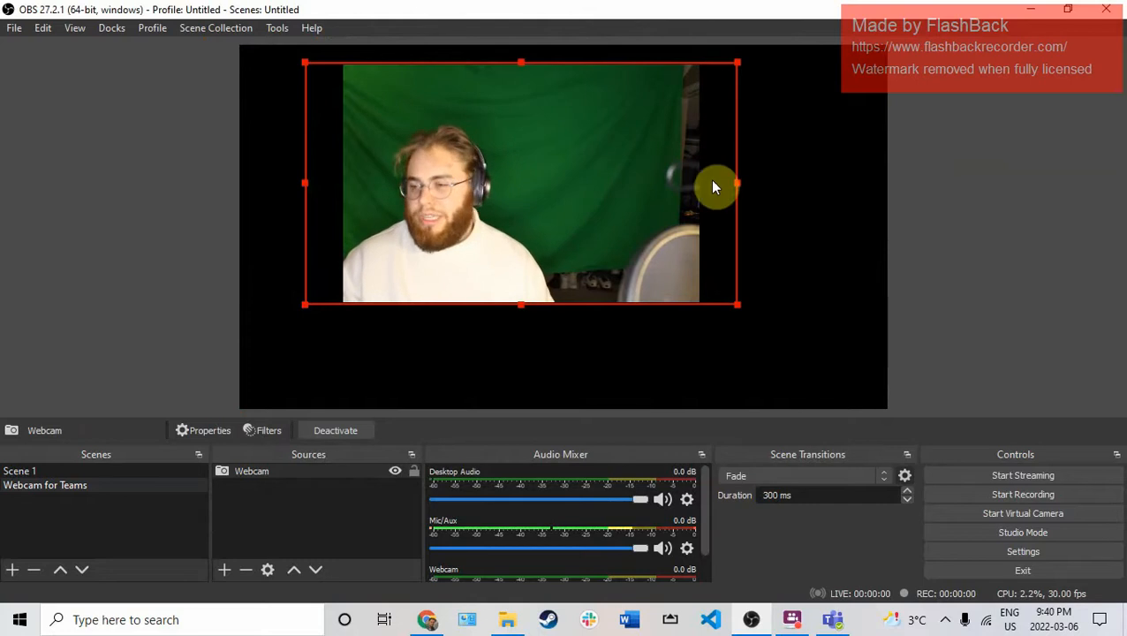
pyautogui.moveTo(714, 187); pyautogui.dragTo(640, 190)
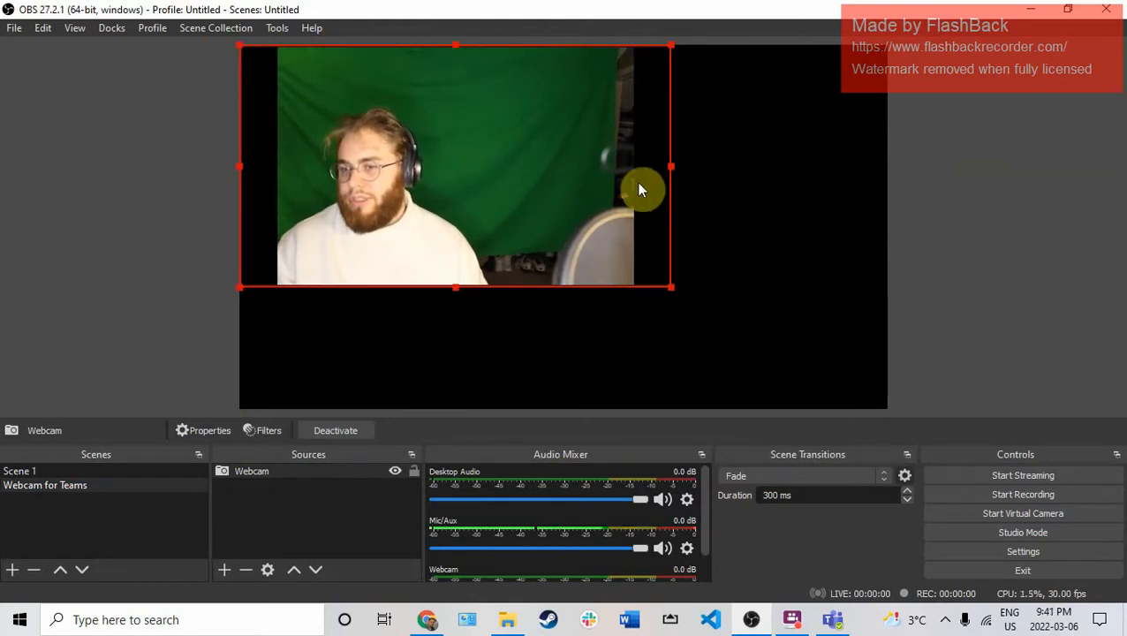
pyautogui.moveTo(668, 283); pyautogui.dragTo(883, 381)
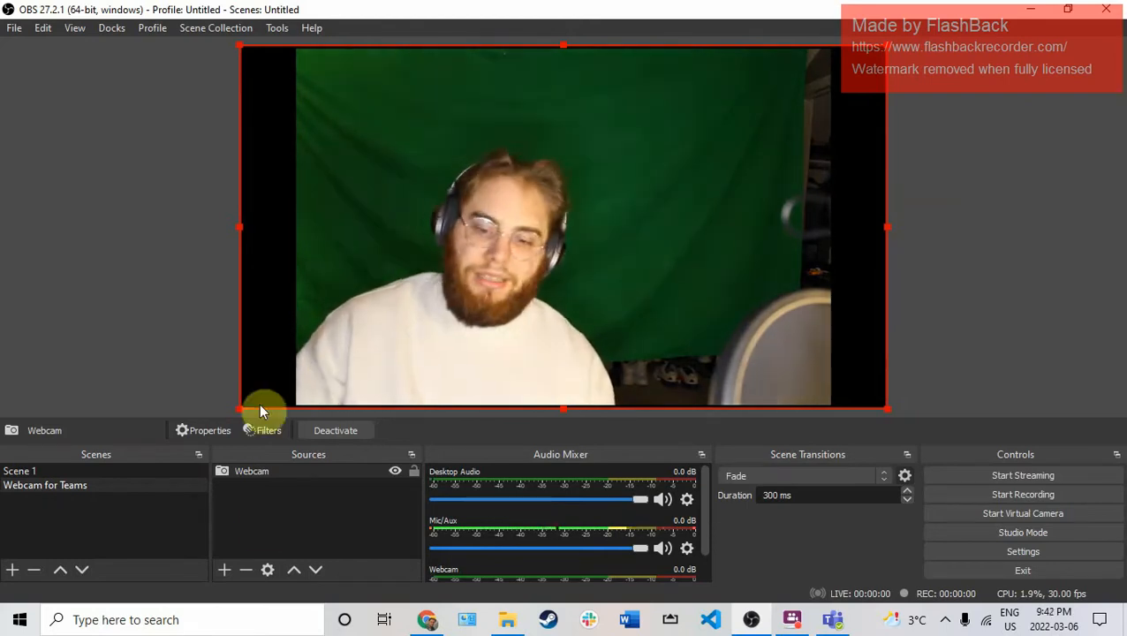
pyautogui.click(257, 526)
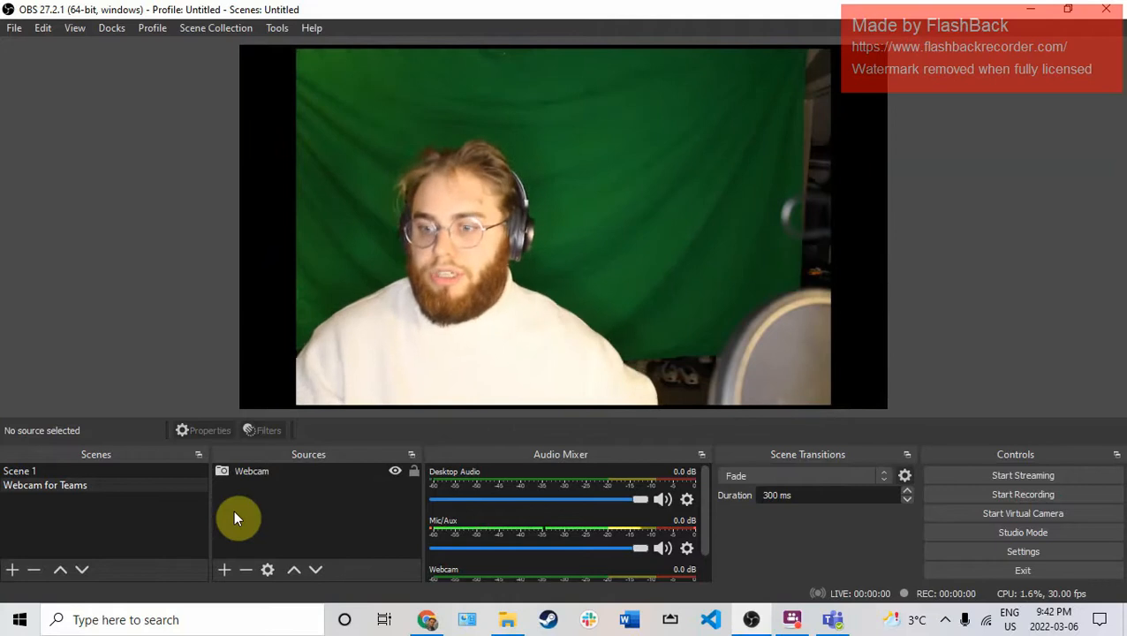
pyautogui.click(267, 471)
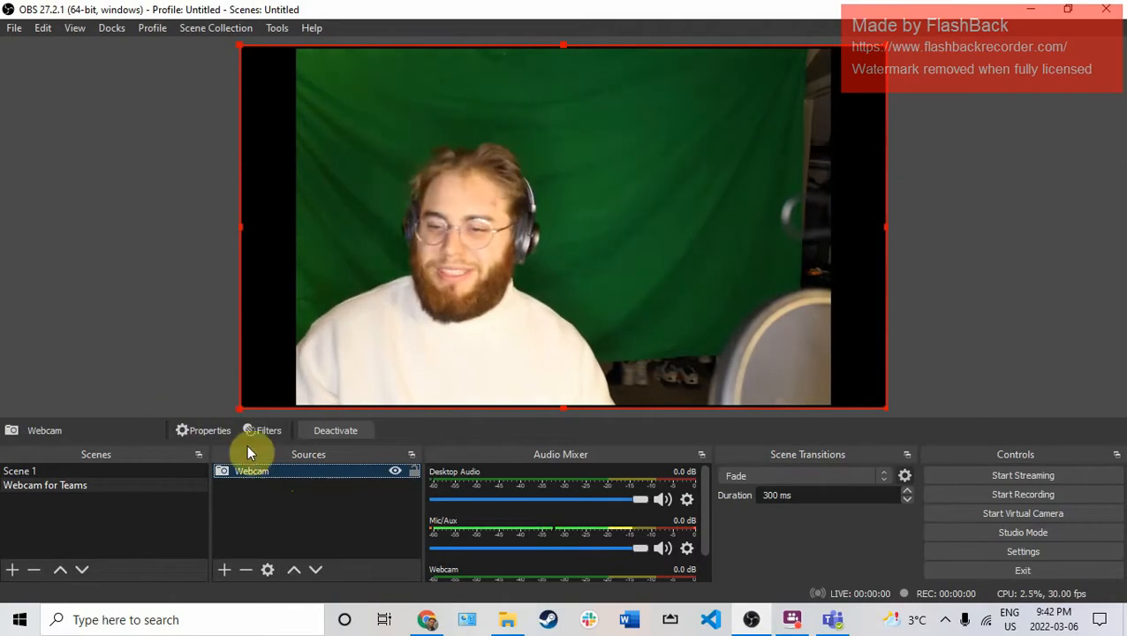
pyautogui.rightClick(247, 472)
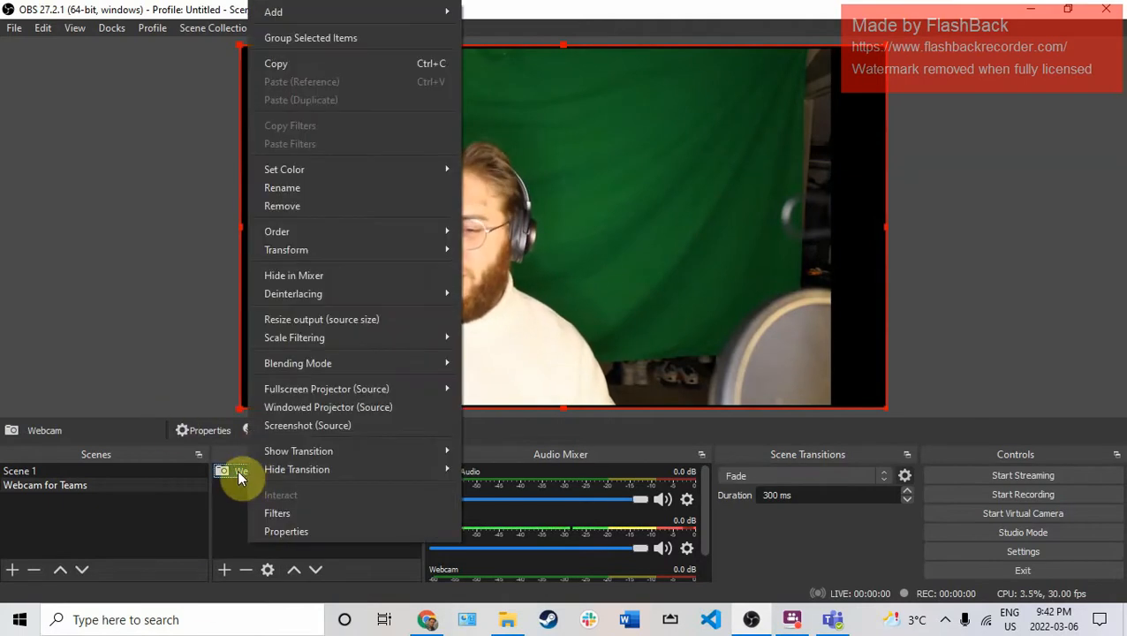
pyautogui.click(287, 530)
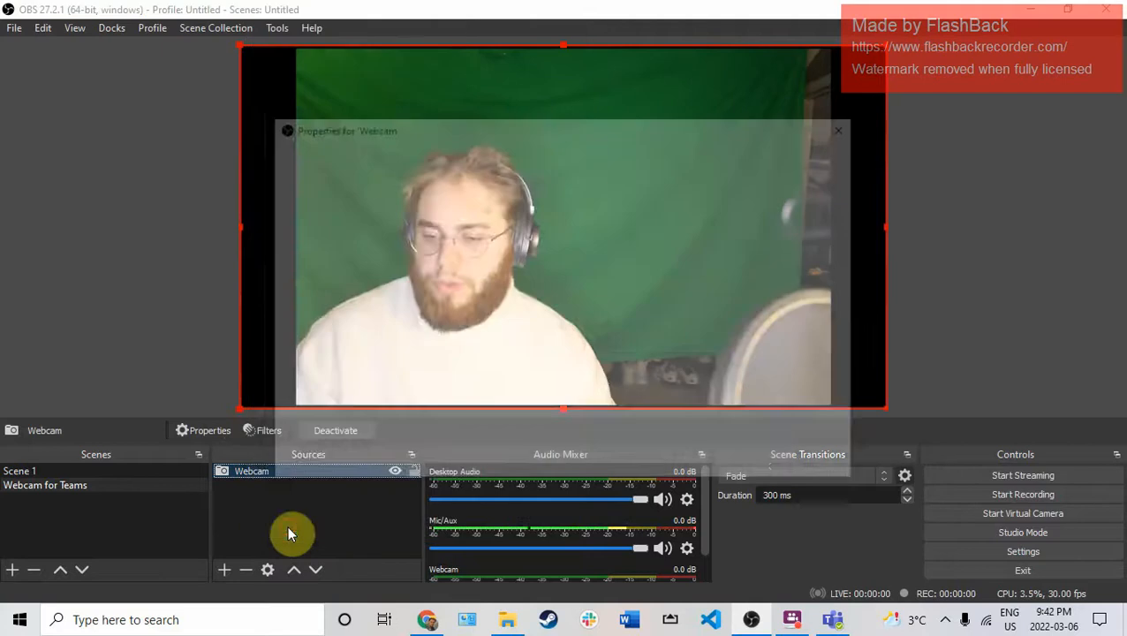
pyautogui.click(804, 470)
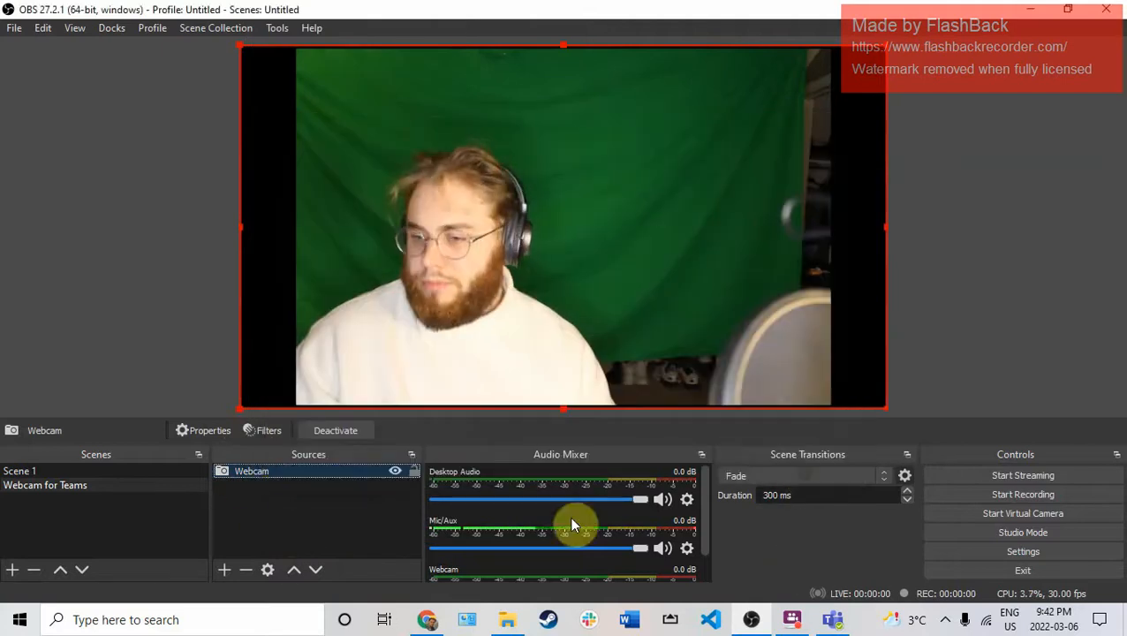
# - Open the Webcam source's filters and add a Crop/Pad effect filter named "Crop"
pyautogui.rightClick(237, 470)
pyautogui.click(296, 505)
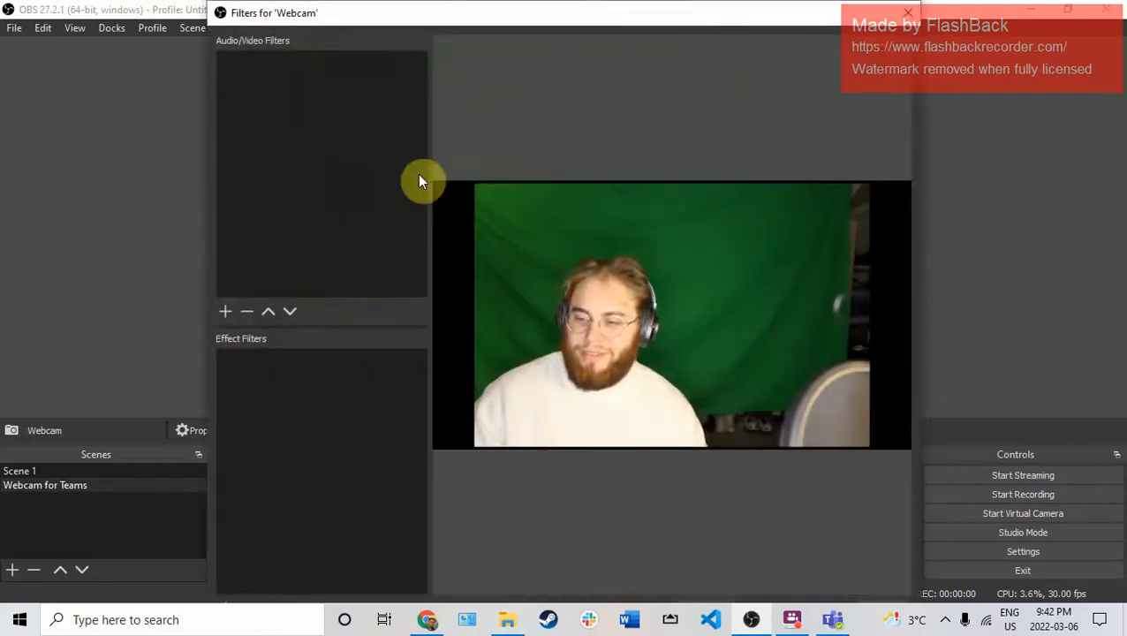
pyautogui.moveTo(433, 18); pyautogui.dragTo(439, 50)
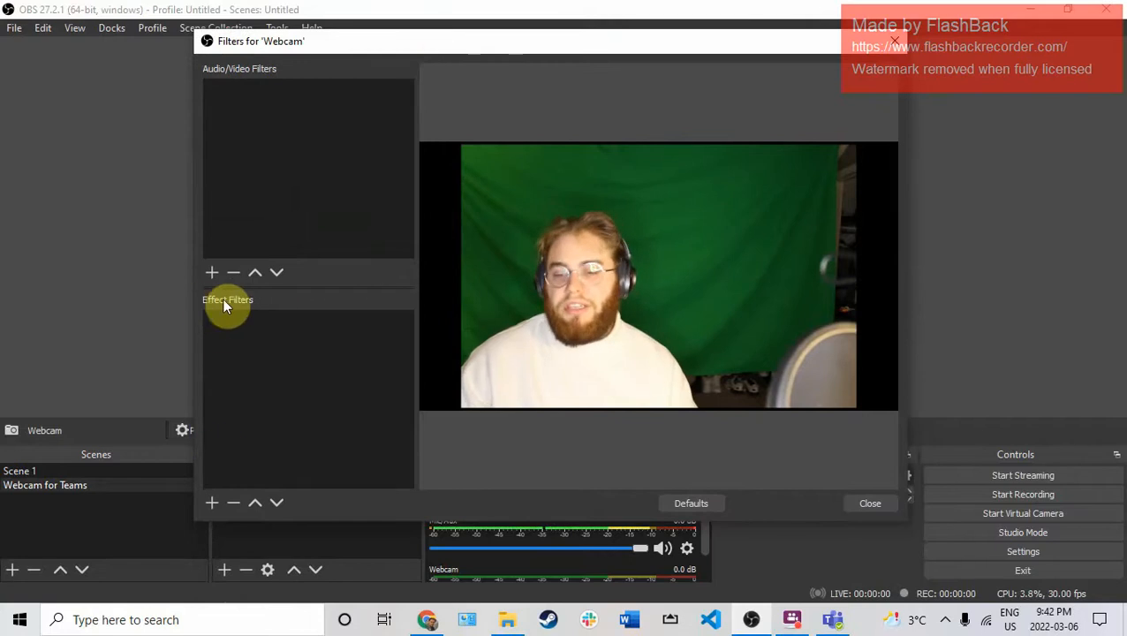
pyautogui.click(212, 504)
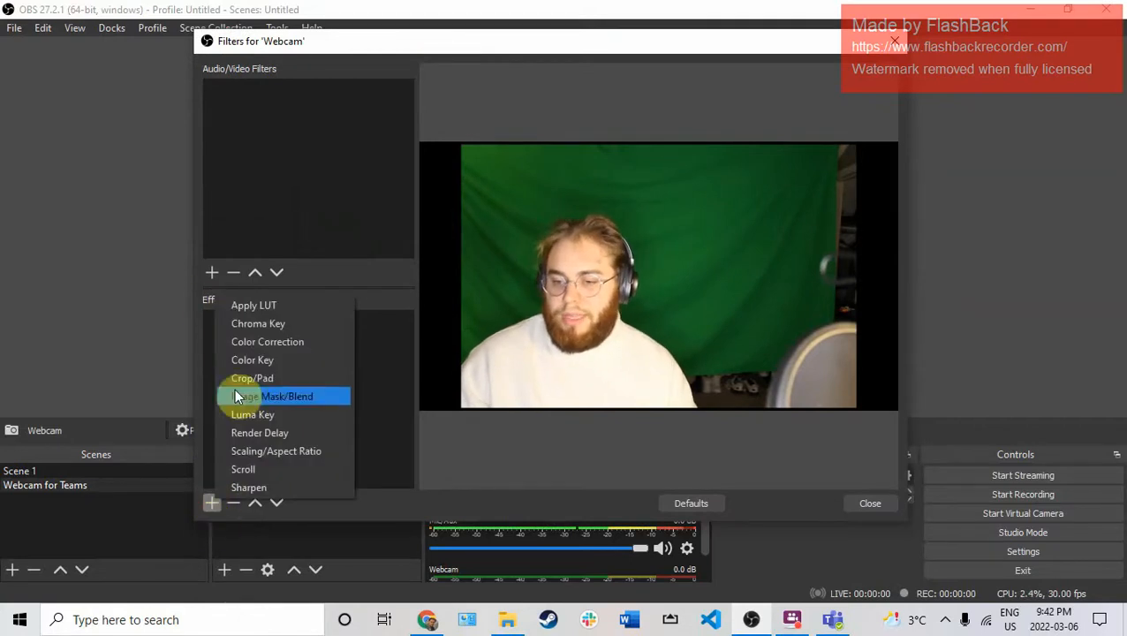
pyautogui.click(259, 378)
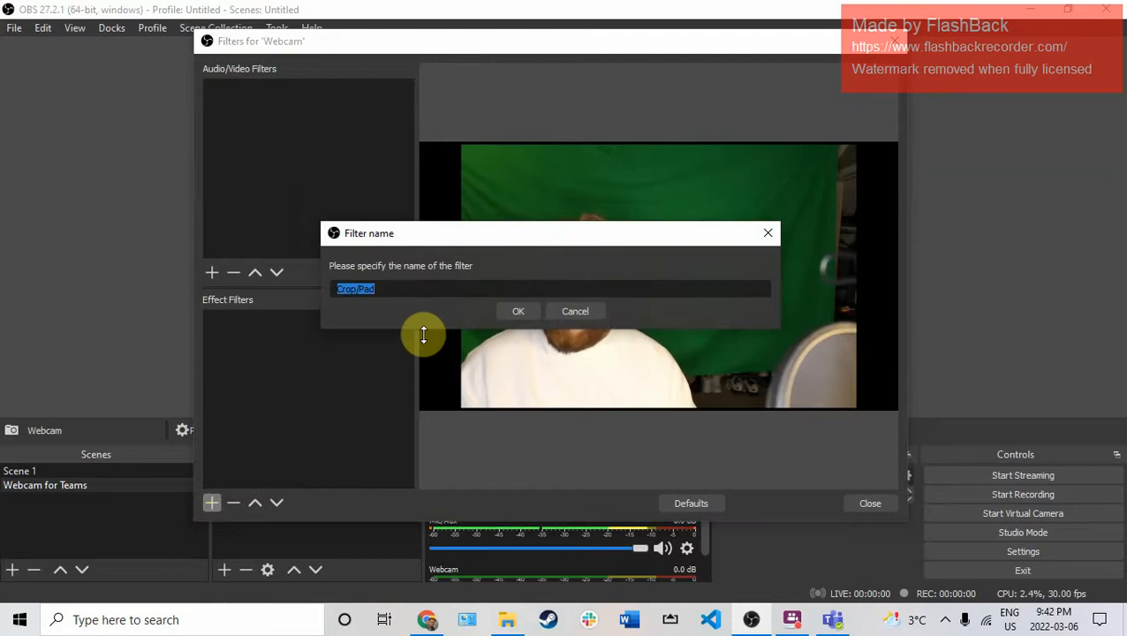
pyautogui.write('Crop')
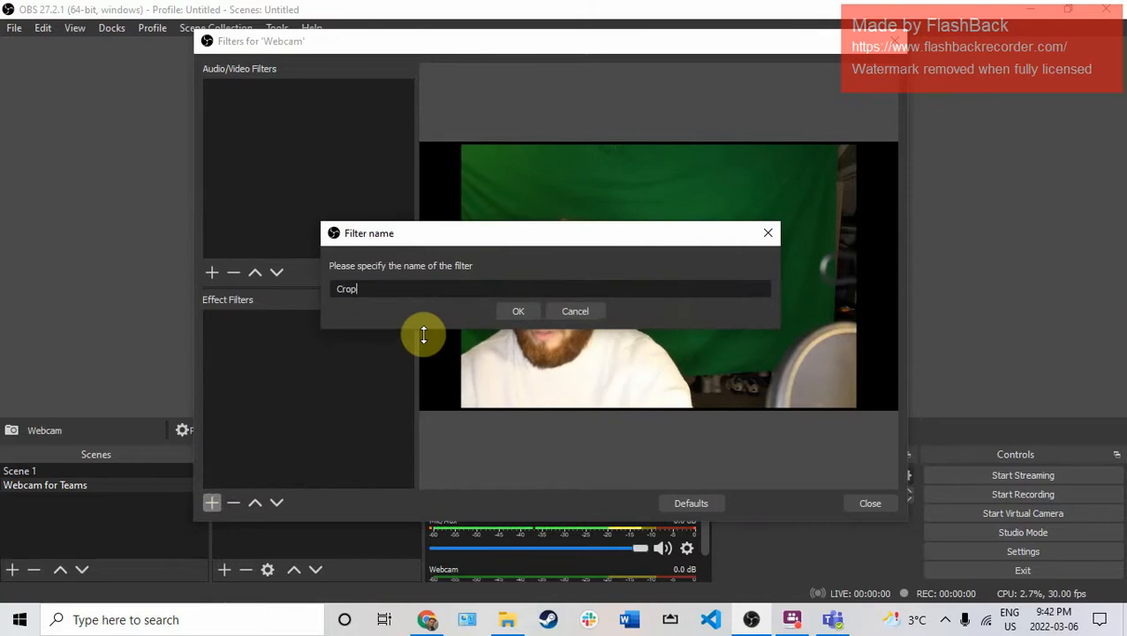
pyautogui.press('Return')
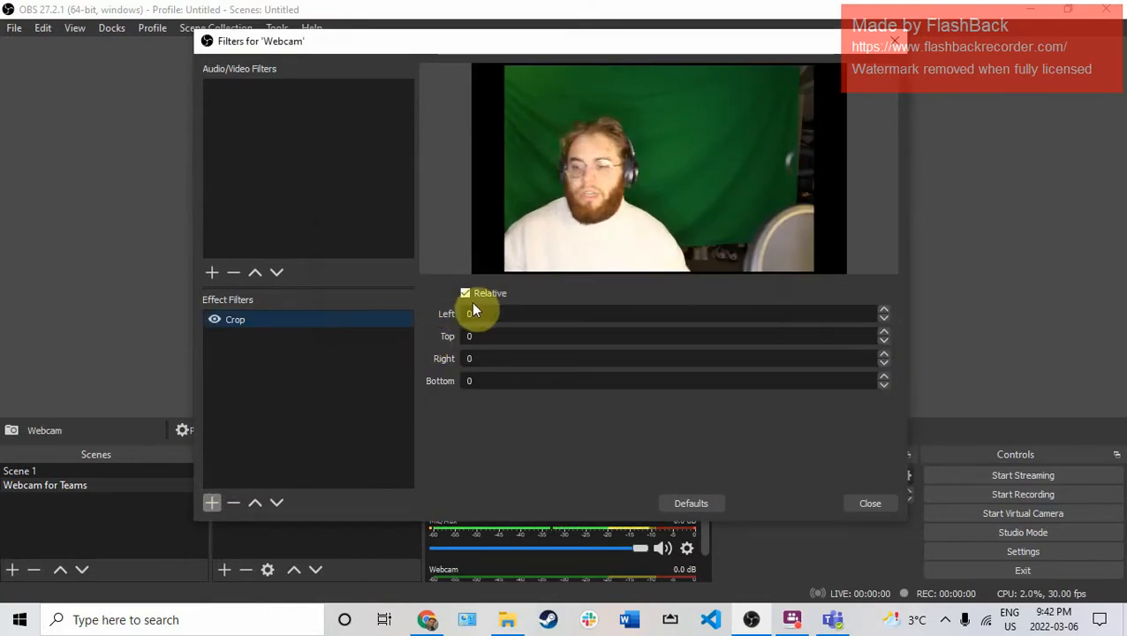
# - Set the Crop filter's left value to 120 after trying 100
pyautogui.click(504, 337)
pyautogui.click(497, 358)
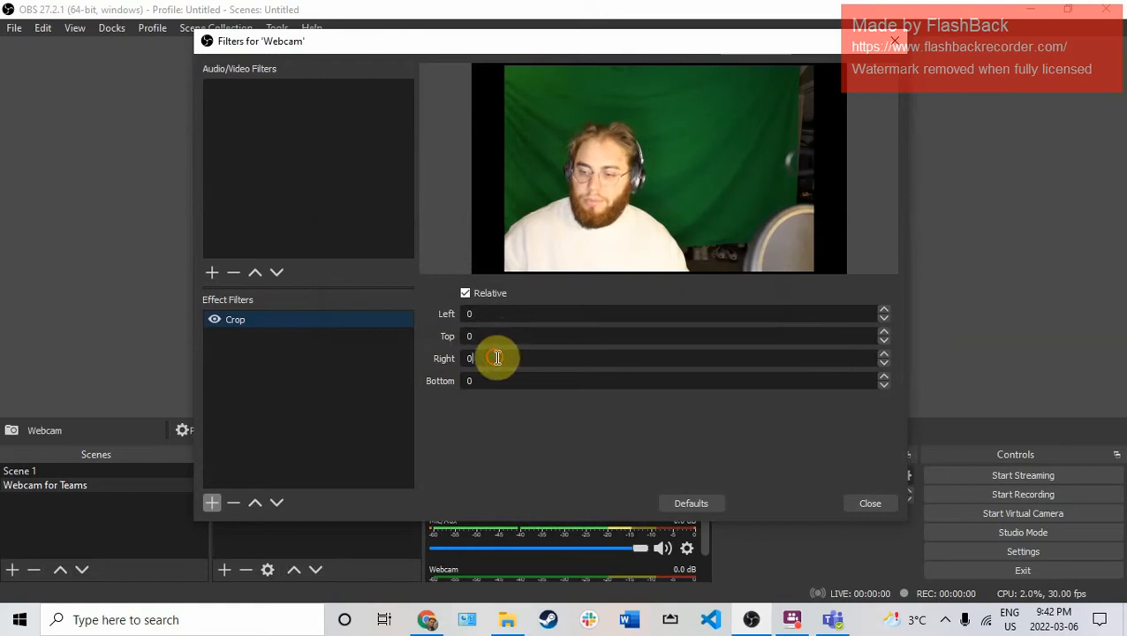
pyautogui.click(507, 358)
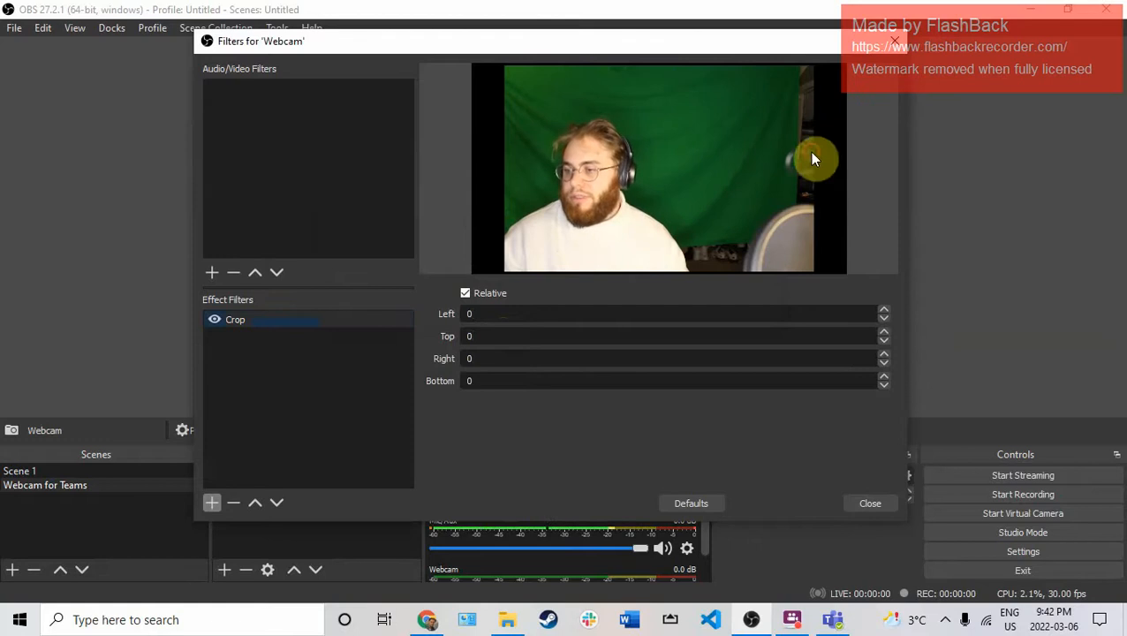
pyautogui.doubleClick(507, 313)
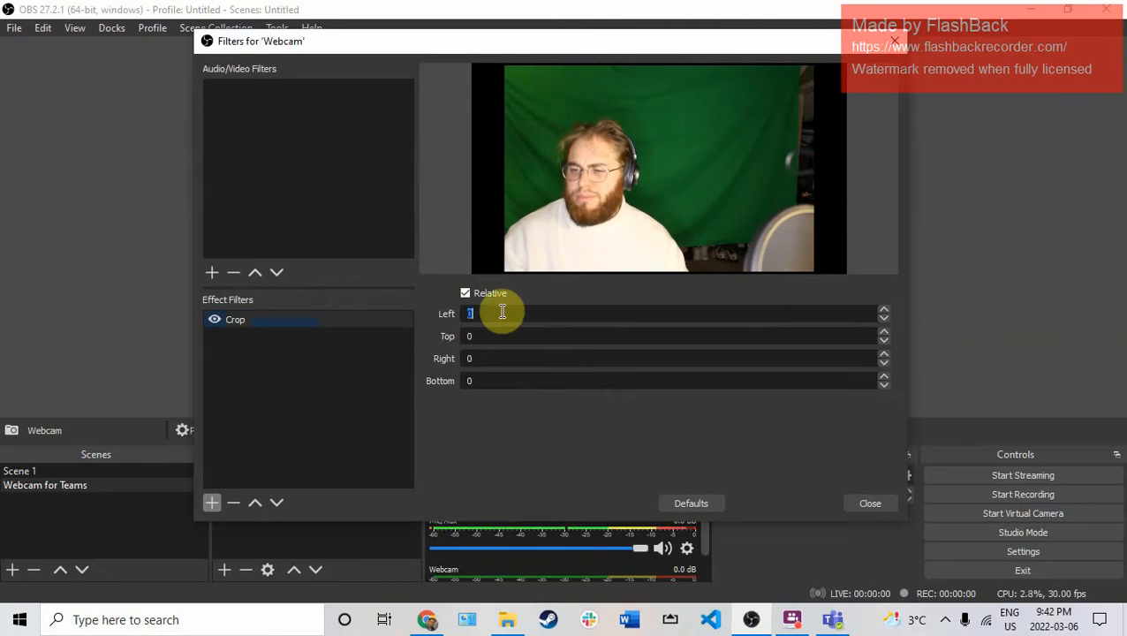
pyautogui.write('100')
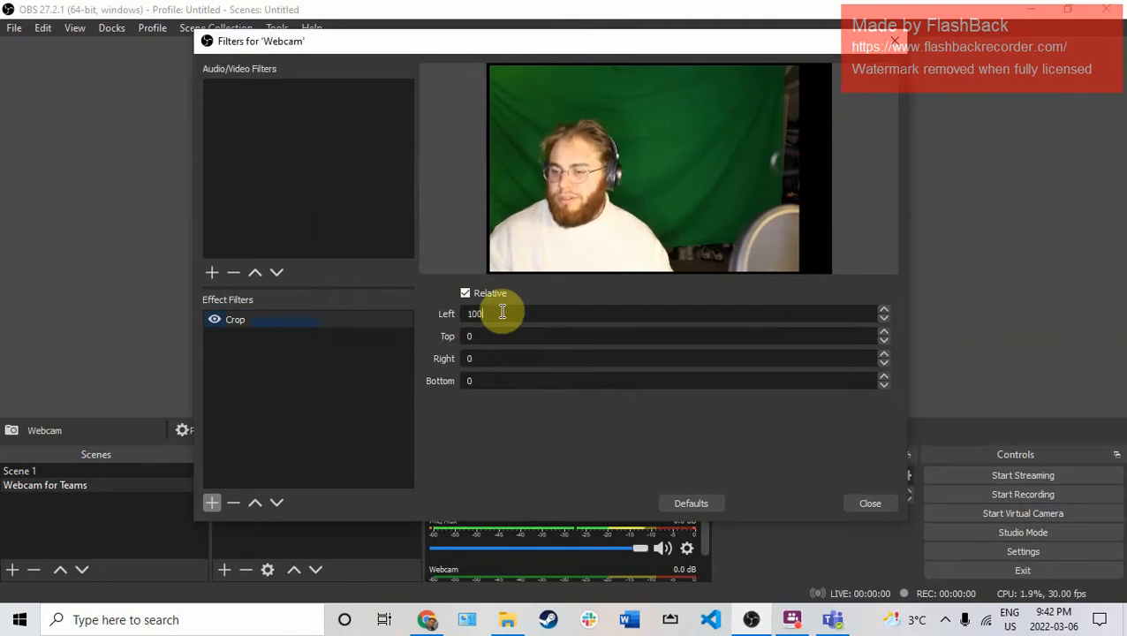
pyautogui.press('BackSpace')
pyautogui.press('BackSpace')
pyautogui.write('20')
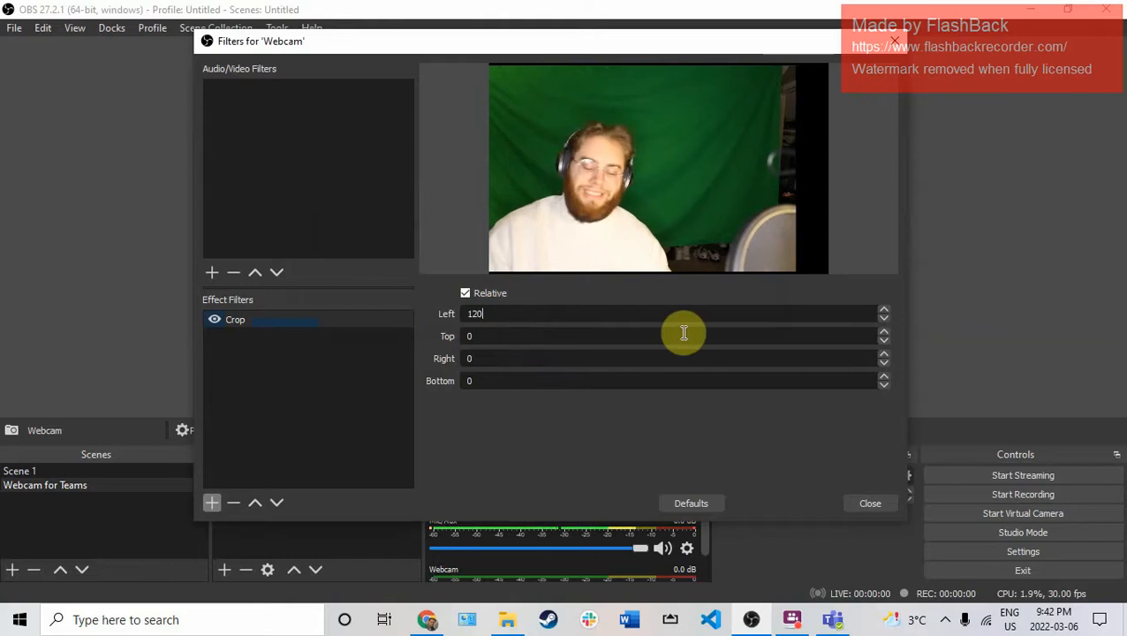
# - Try right crop values of 130, 140, 150, 160 and 165, and settle on 170
pyautogui.click(477, 360)
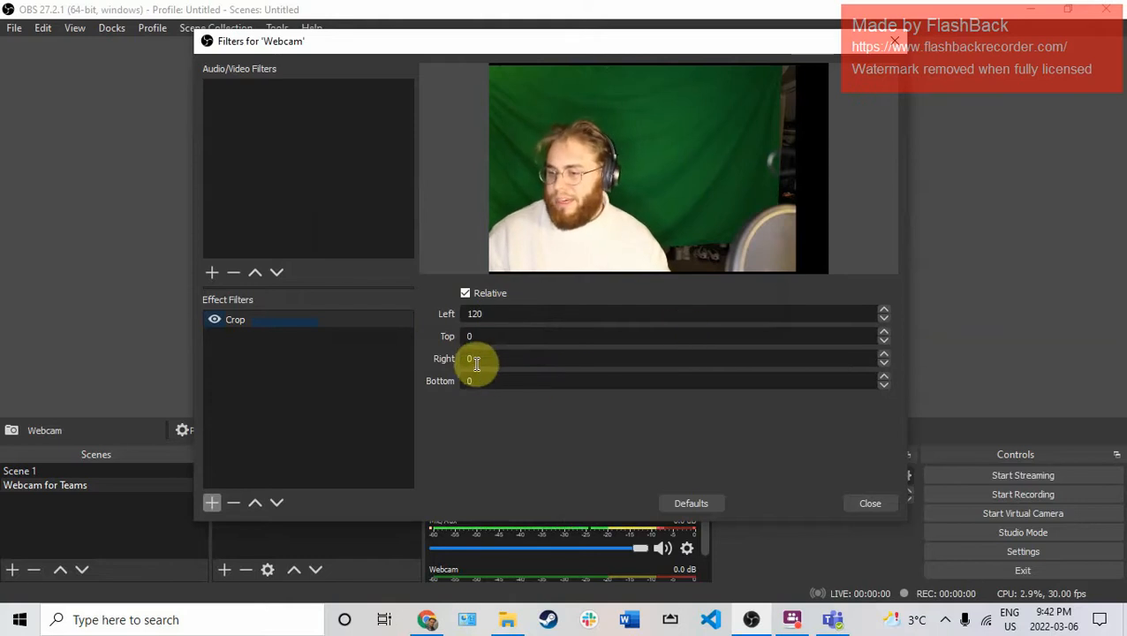
pyautogui.doubleClick(475, 359)
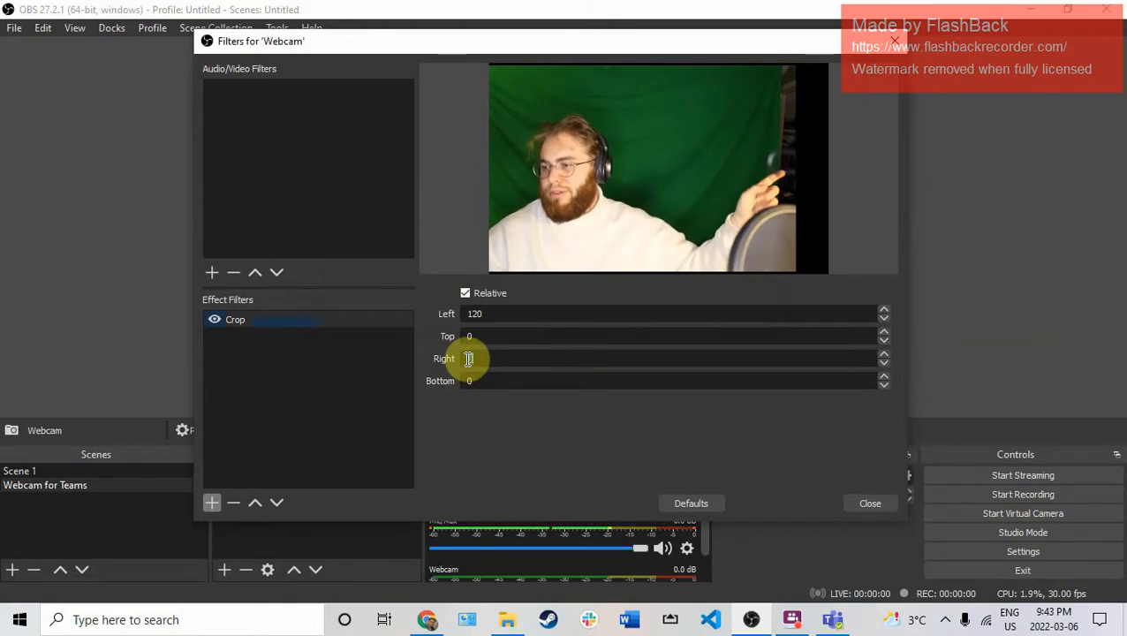
pyautogui.write('3')
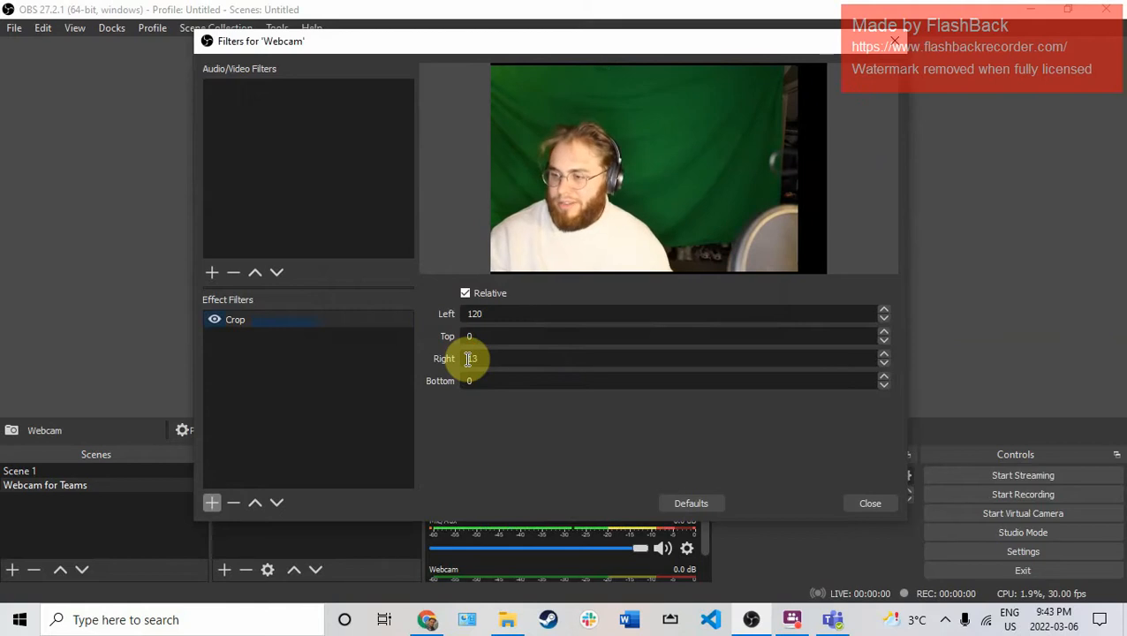
pyautogui.write('00')
pyautogui.press('BackSpace')
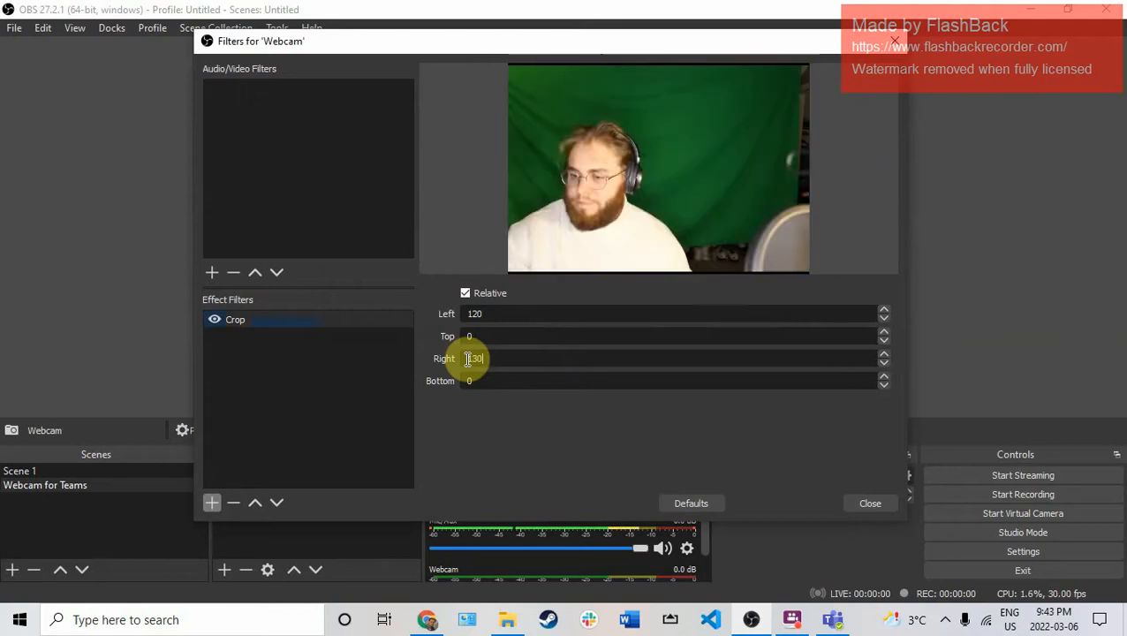
pyautogui.press('BackSpace')
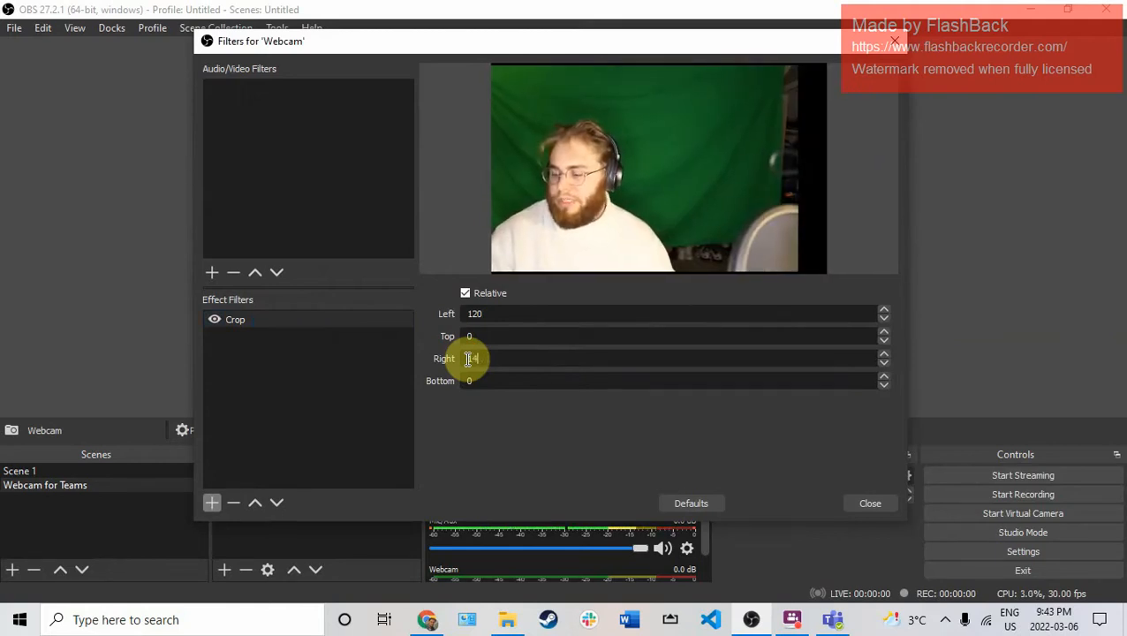
pyautogui.write('0')
pyautogui.press('BackSpace')
pyautogui.press('BackSpace')
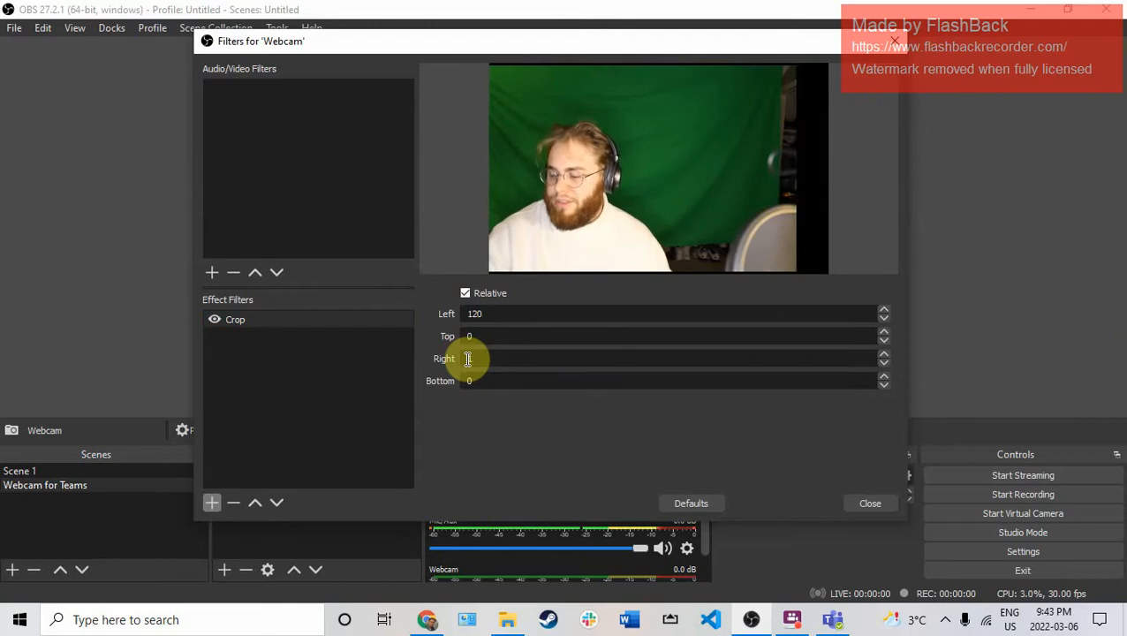
pyautogui.write('50')
pyautogui.press('BackSpace')
pyautogui.press('BackSpace')
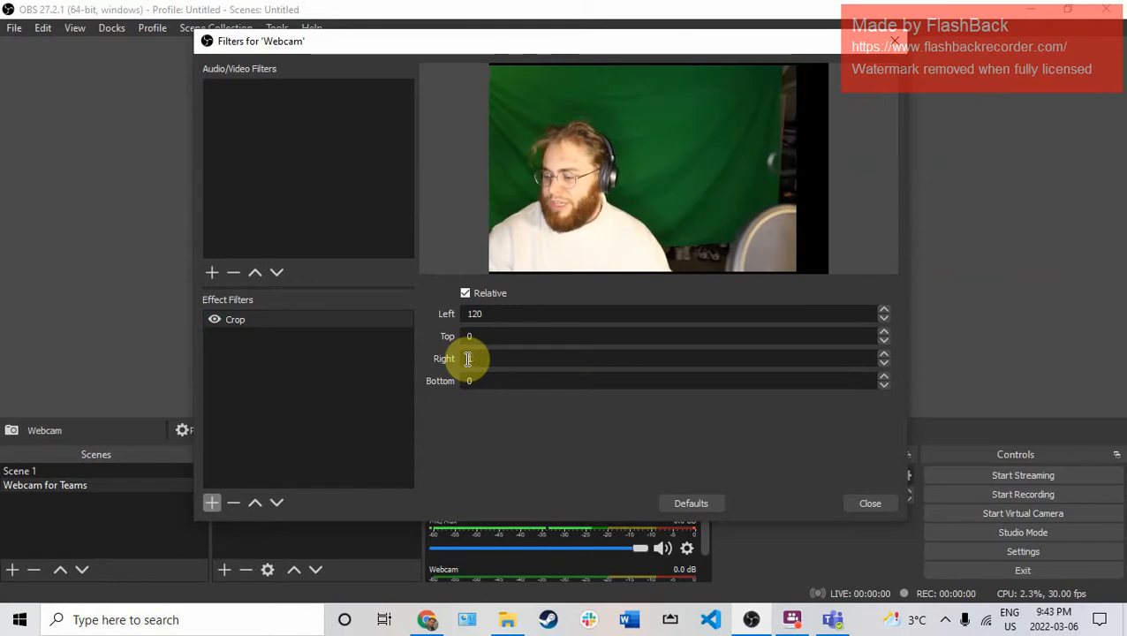
pyautogui.write('60')
pyautogui.press('BackSpace')
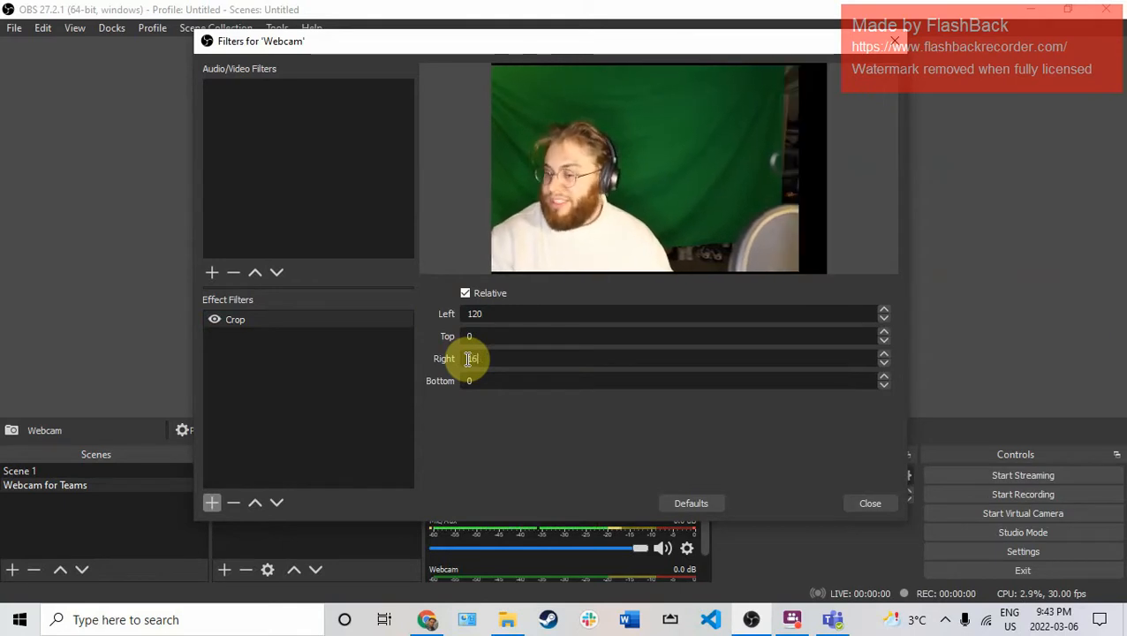
pyautogui.write('5')
pyautogui.press('BackSpace')
pyautogui.press('BackSpace')
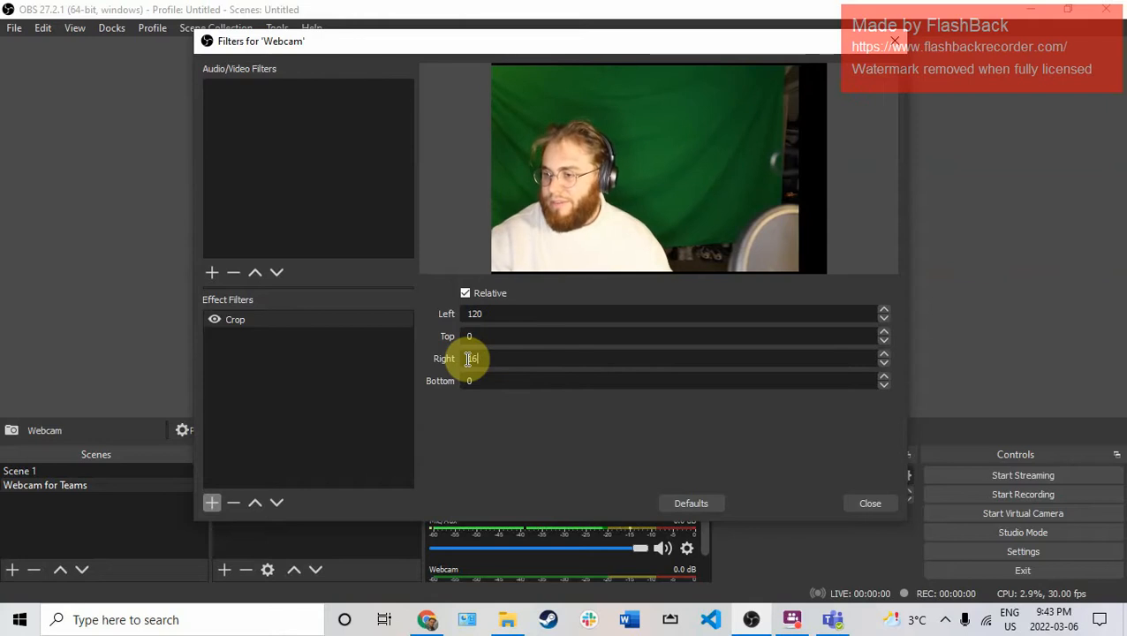
pyautogui.write('70')
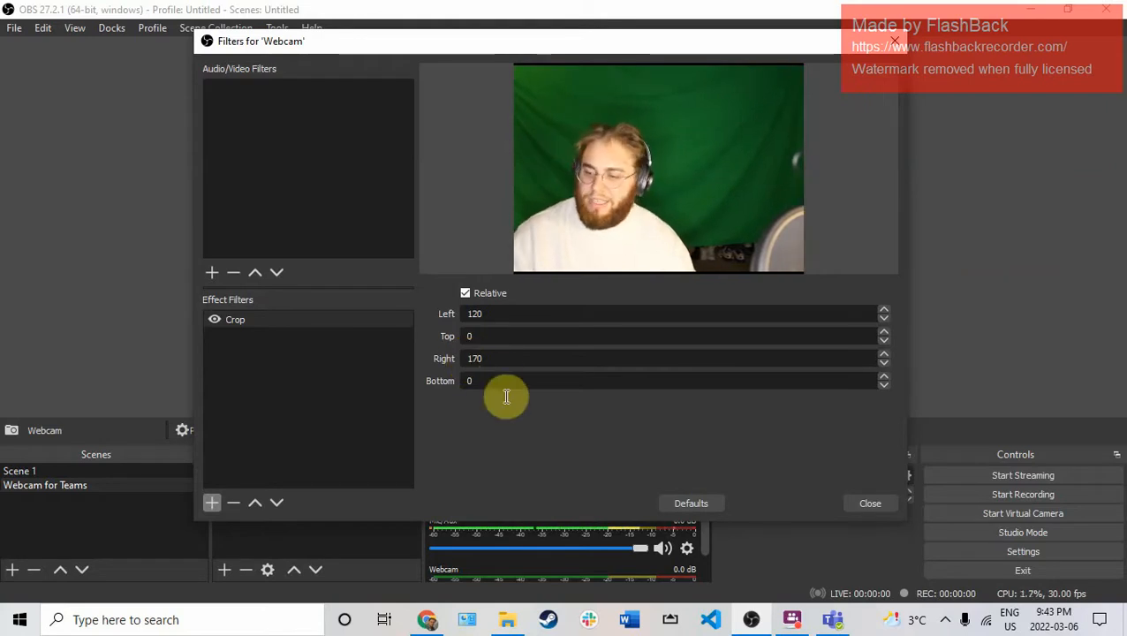
# - Set the Crop filter's bottom value to 110 after trying 100
pyautogui.write('100')
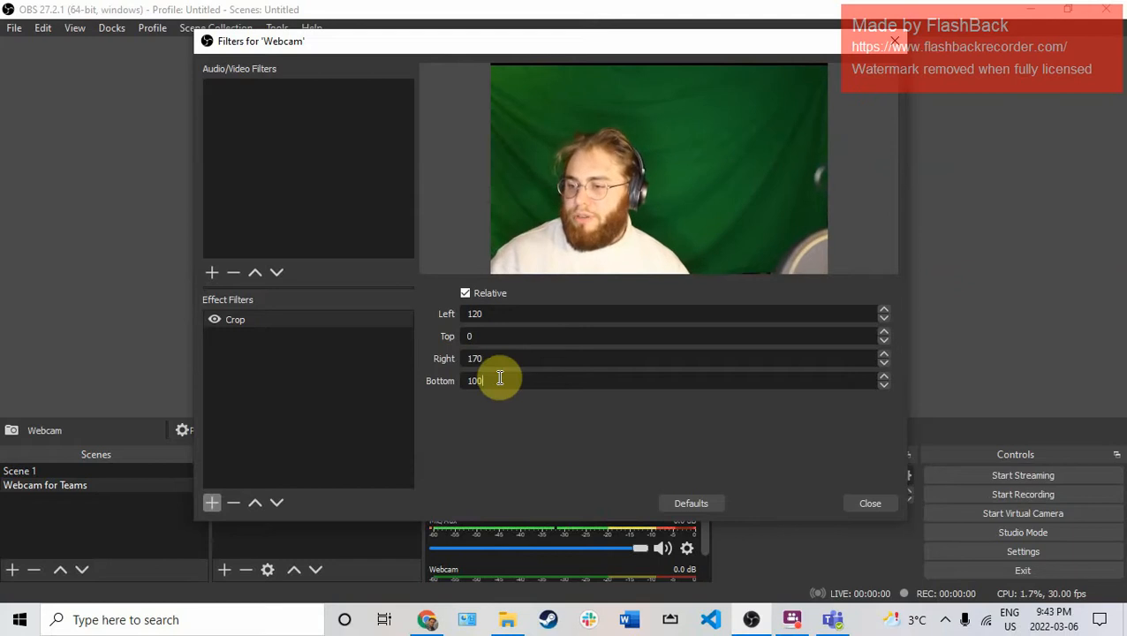
pyautogui.press('BackSpace')
pyautogui.press('BackSpace')
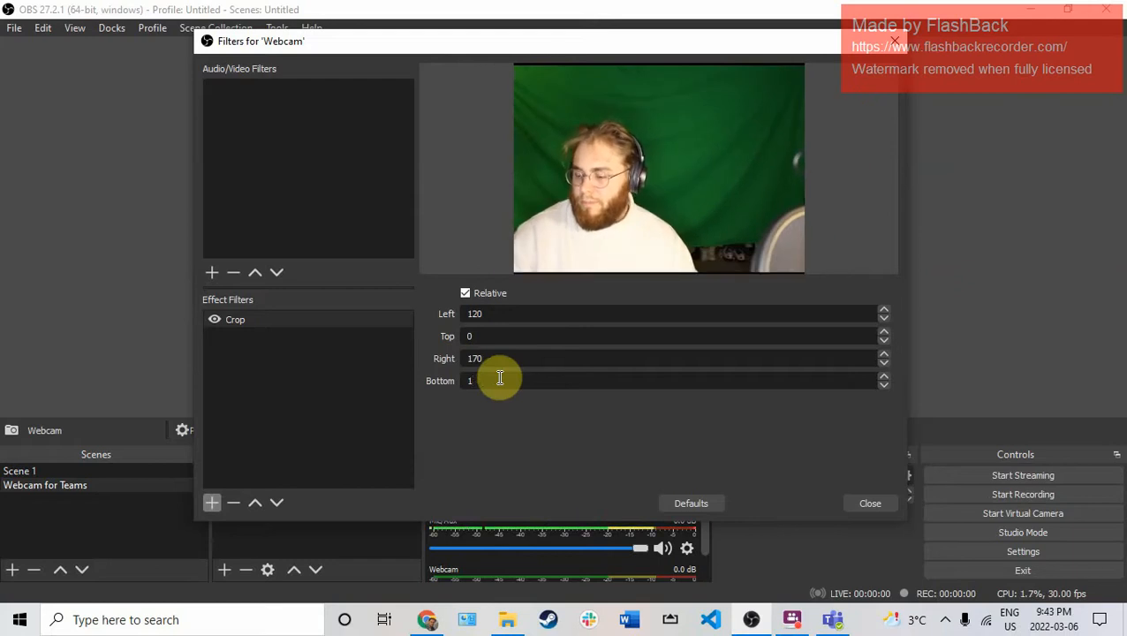
pyautogui.write('10')
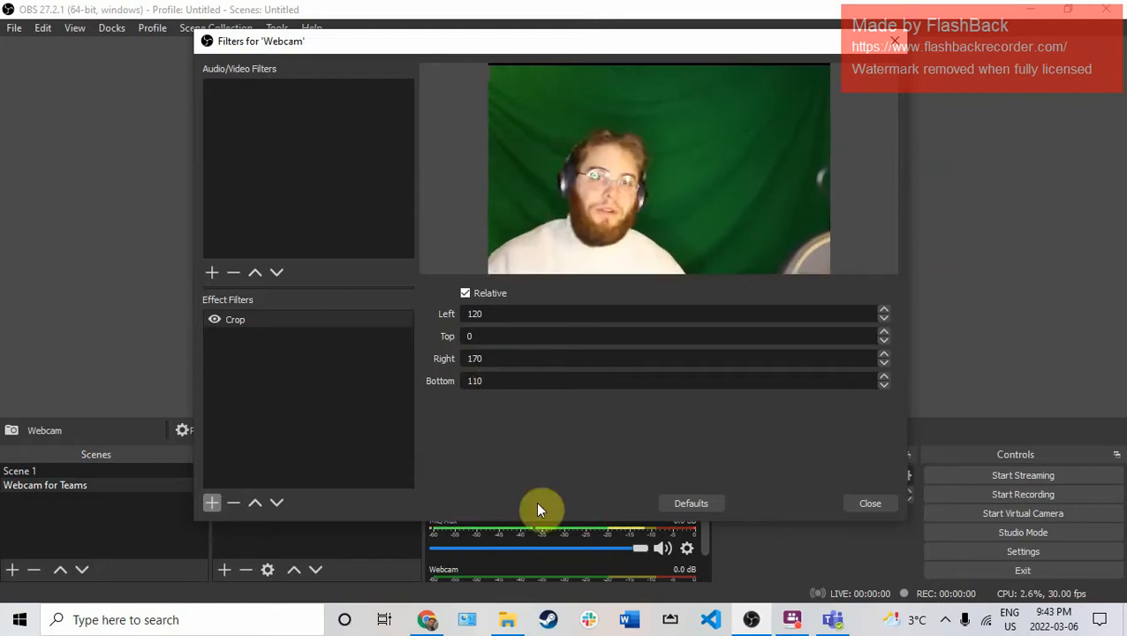
# - Set the Crop filter's top value to 10 and close the Webcam source's filters
pyautogui.click(527, 334)
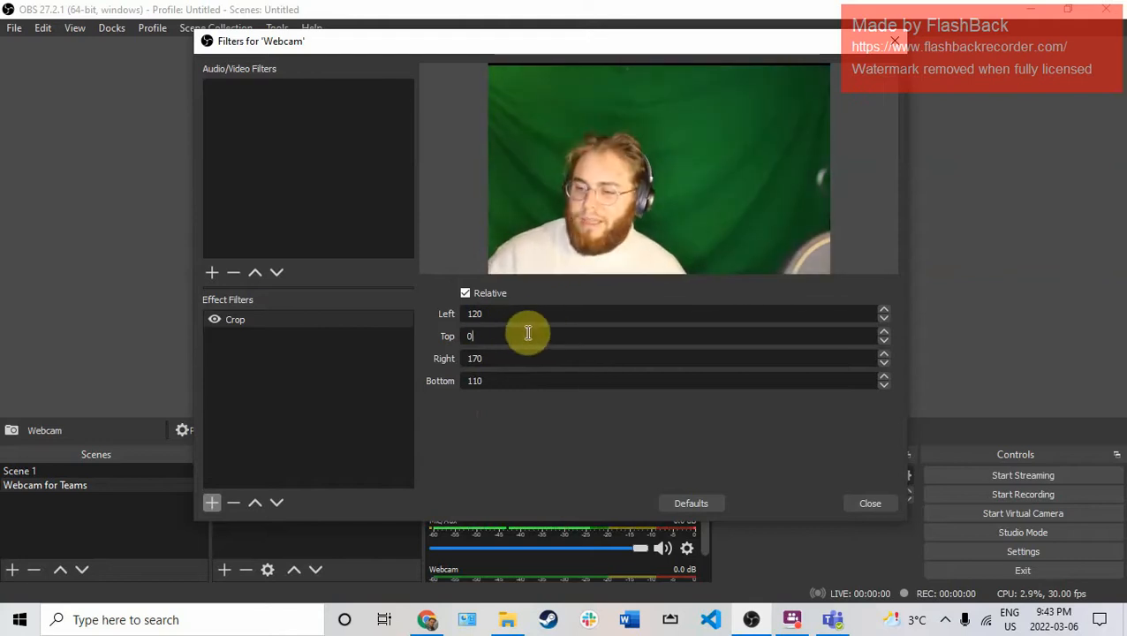
pyautogui.press('BackSpace')
pyautogui.write('10')
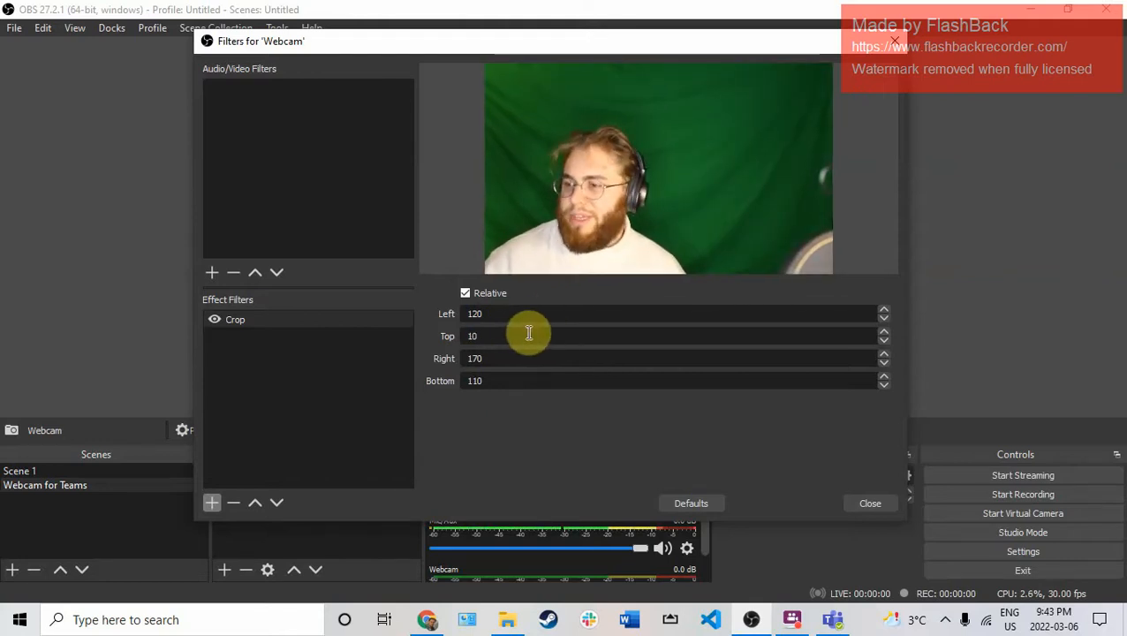
pyautogui.click(887, 500)
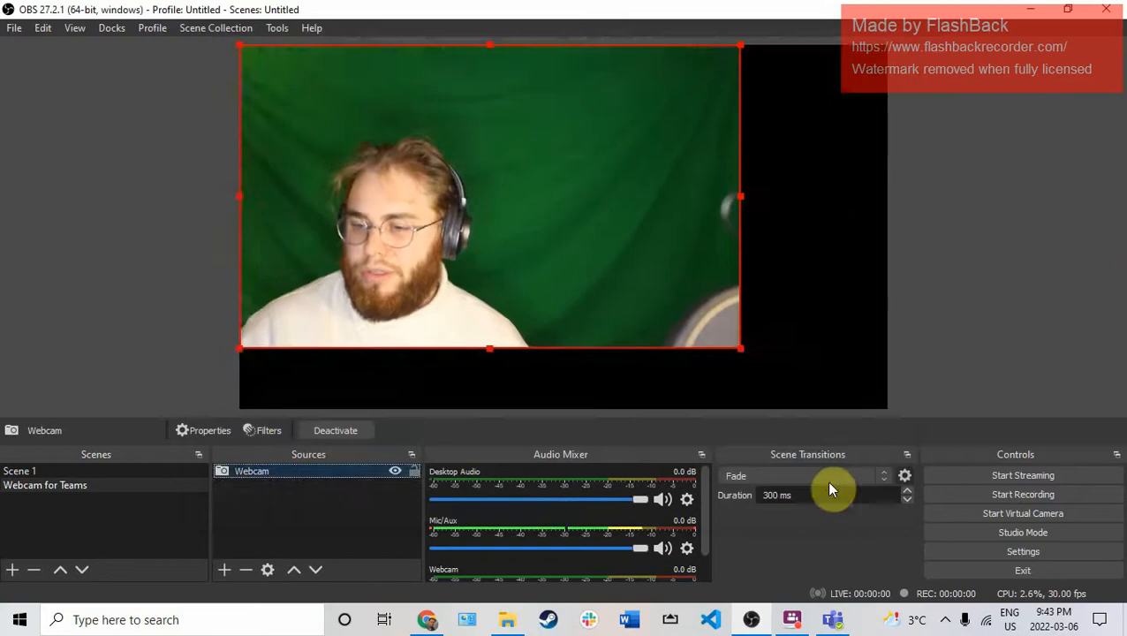
# - Move and enlarge the cropped webcam image on the canvas until it covers the whole canvas without black borders
pyautogui.moveTo(419, 177); pyautogui.dragTo(566, 176)
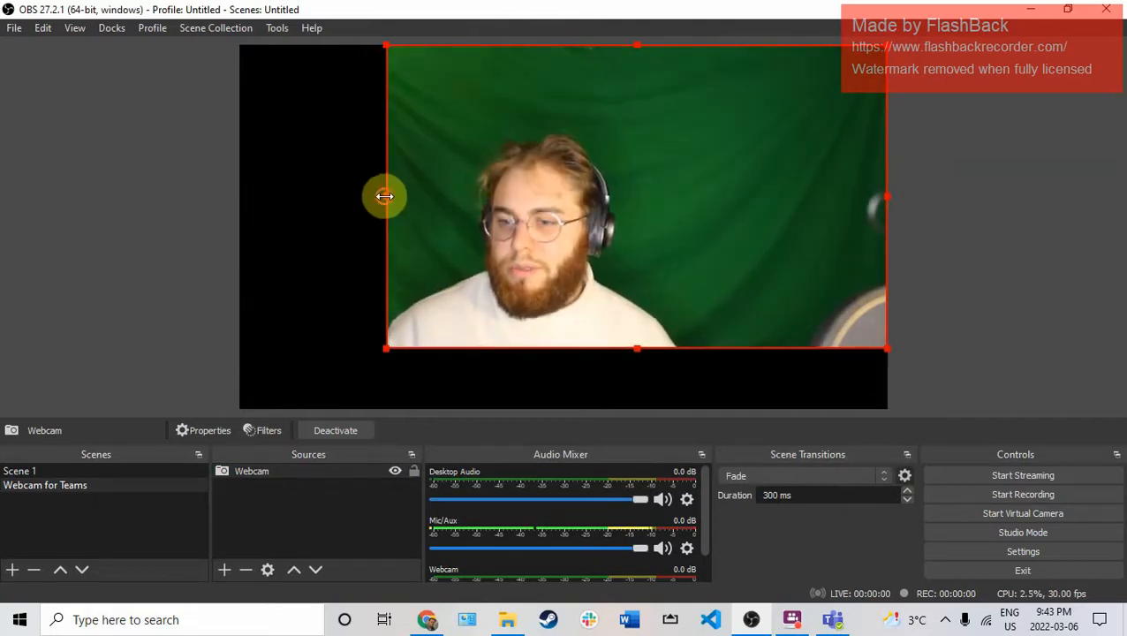
pyautogui.moveTo(384, 196); pyautogui.dragTo(312, 214)
pyautogui.moveTo(815, 226); pyautogui.dragTo(847, 221)
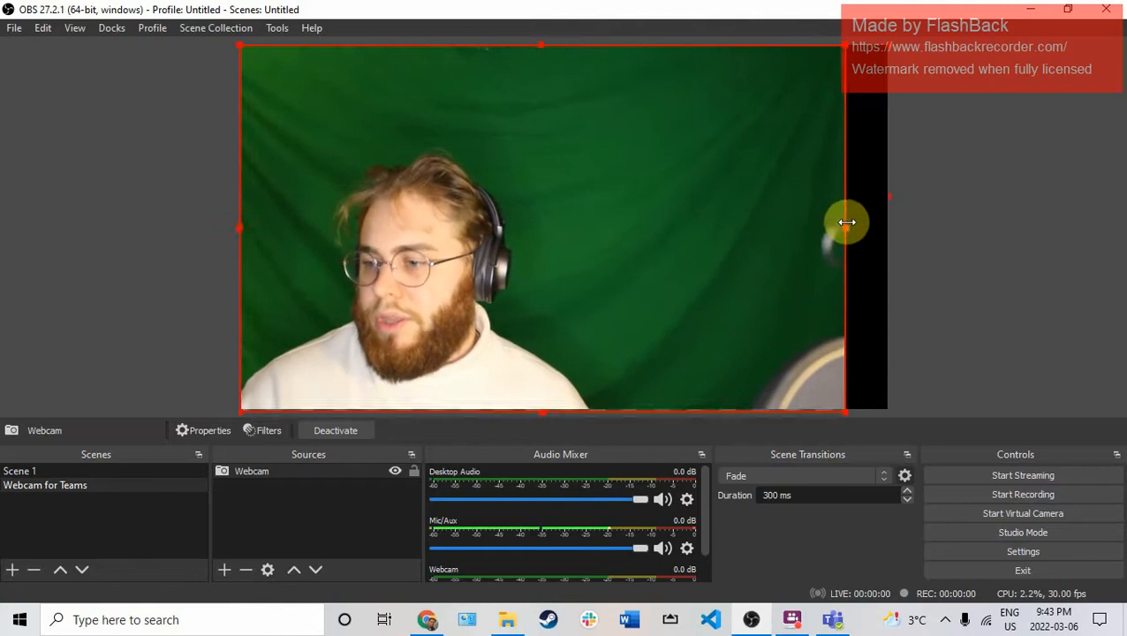
pyautogui.moveTo(757, 208); pyautogui.dragTo(745, 179)
pyautogui.moveTo(832, 199); pyautogui.dragTo(883, 197)
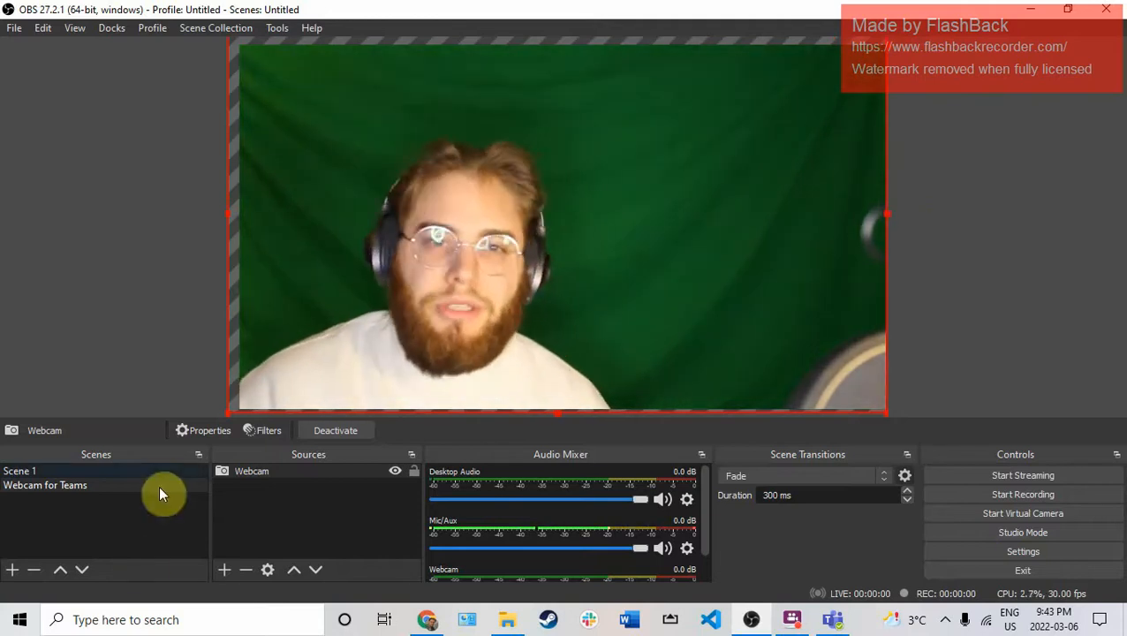
# - Reopen the Webcam source's filters and add a Chroma Key effect filter named "Green Screen"
pyautogui.click(266, 478)
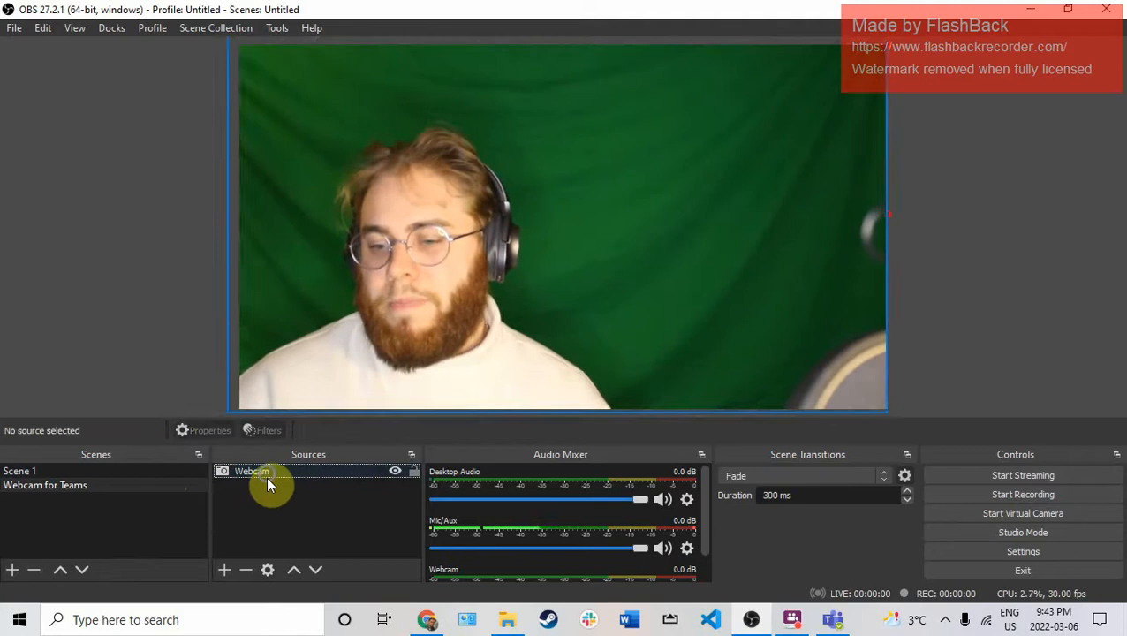
pyautogui.rightClick(266, 476)
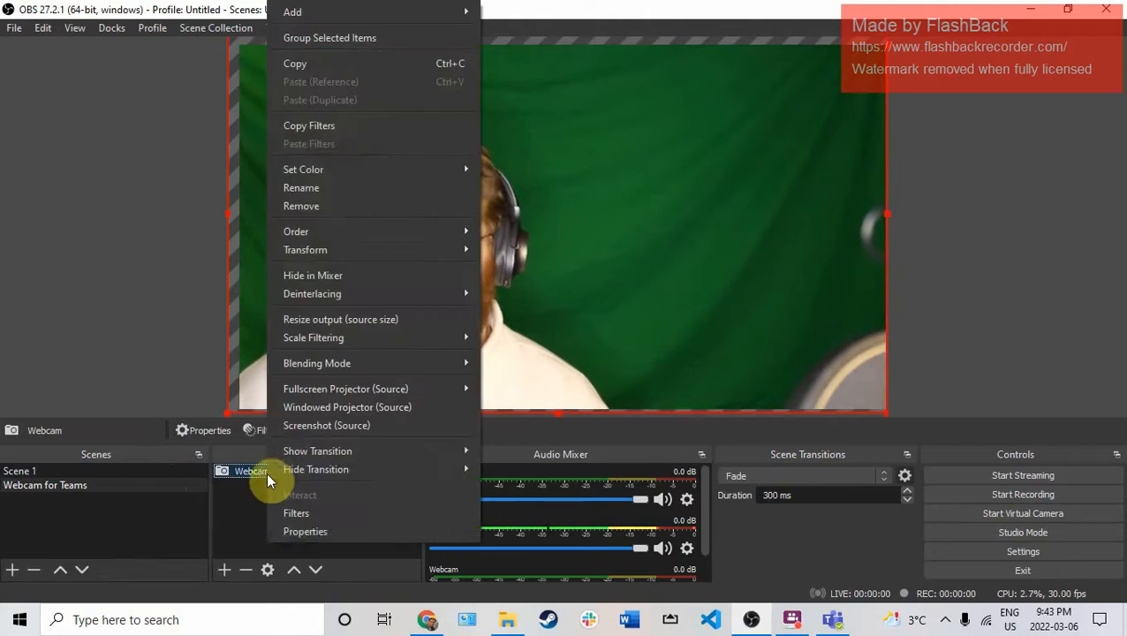
pyautogui.click(306, 513)
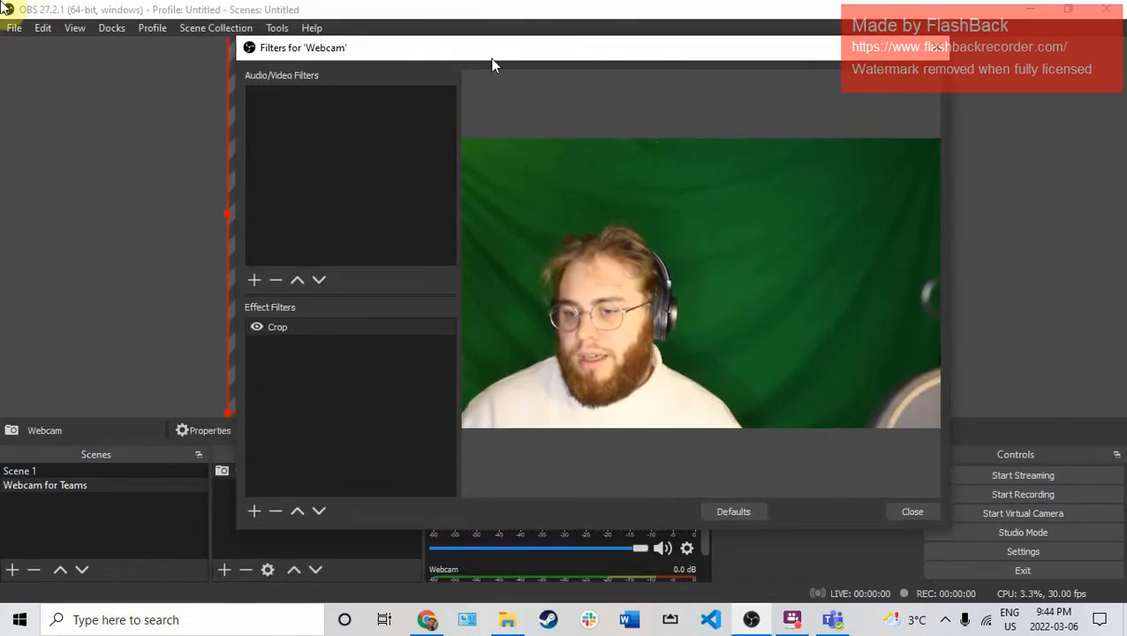
pyautogui.click(253, 512)
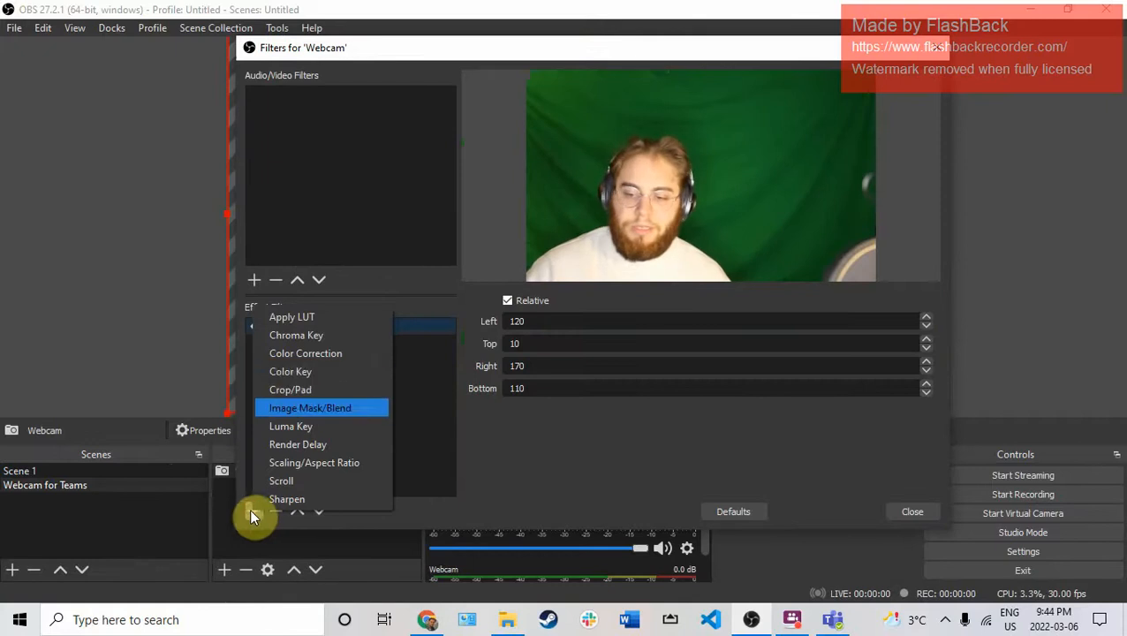
pyautogui.click(328, 335)
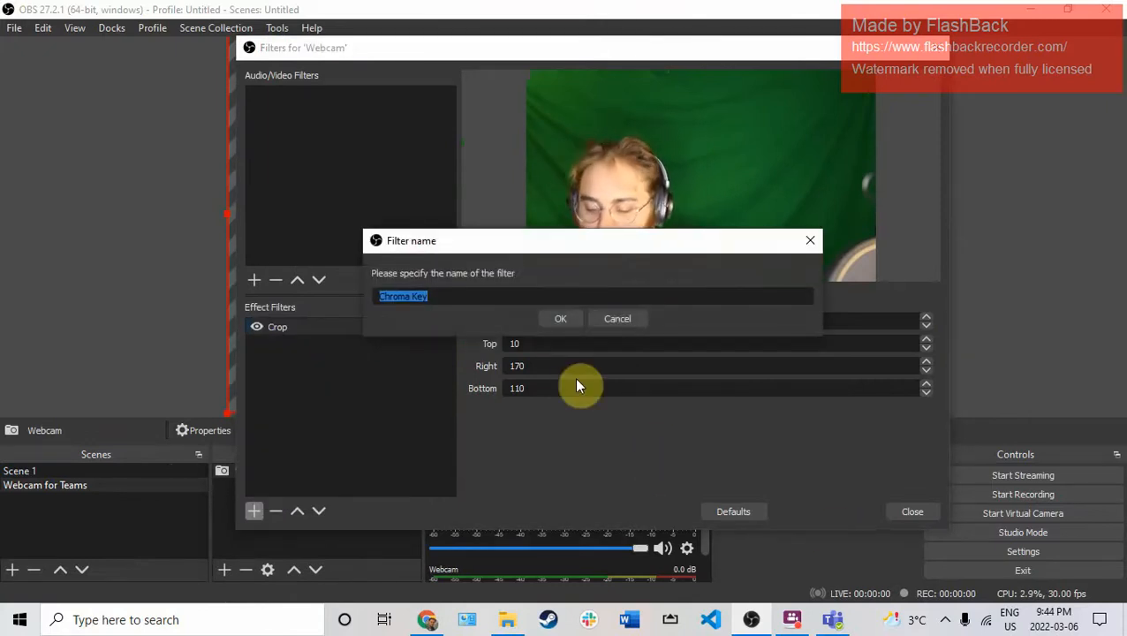
pyautogui.write('GreenSc')
pyautogui.press('BackSpace')
pyautogui.press('BackSpace')
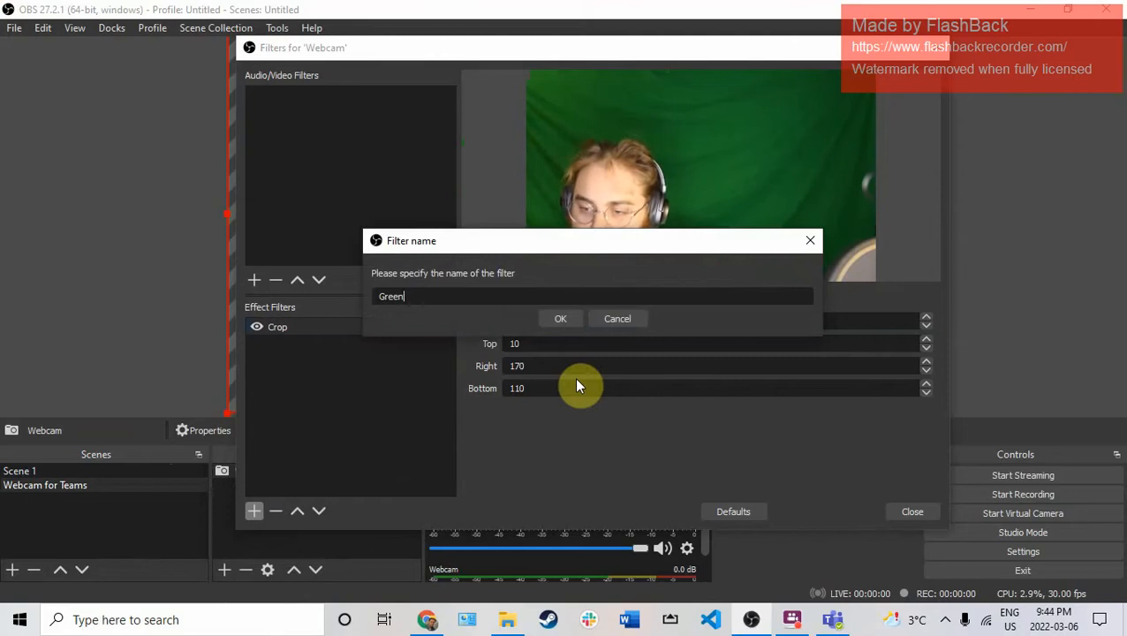
pyautogui.write('Screen')
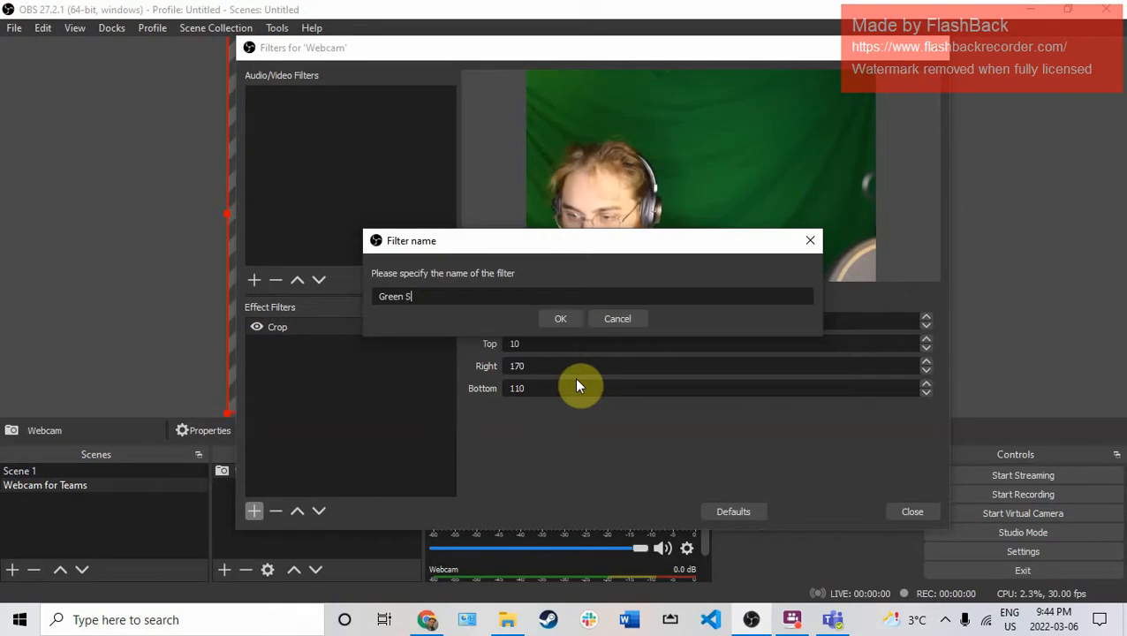
pyautogui.press('Return')
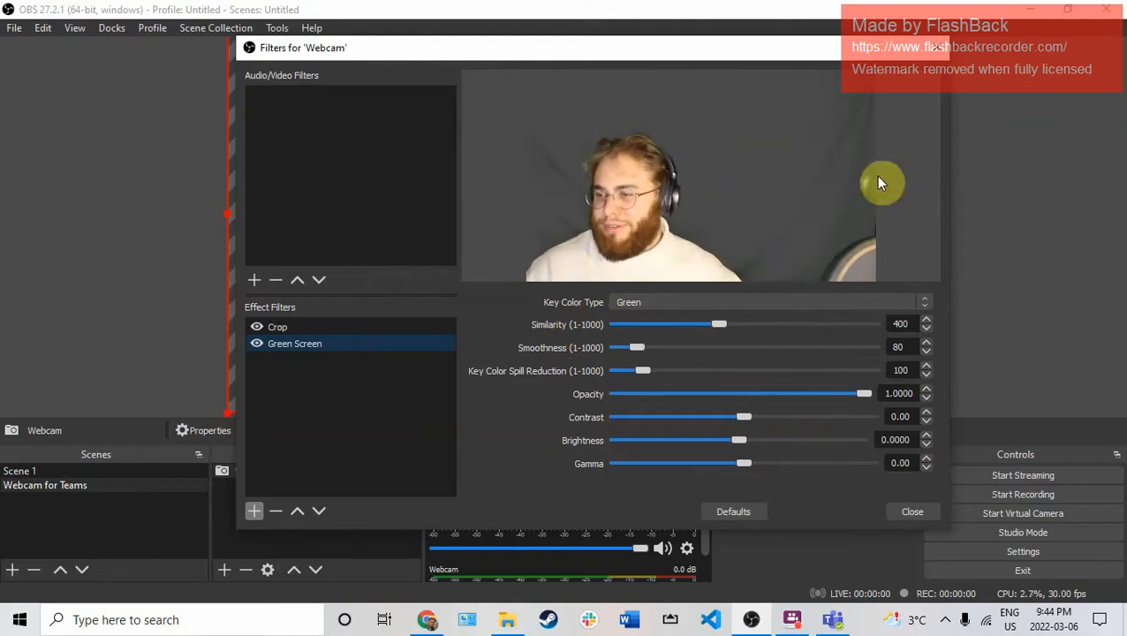
# - Try Blue, Magenta and Custom as the Green Screen filter's key color type
pyautogui.click(703, 324)
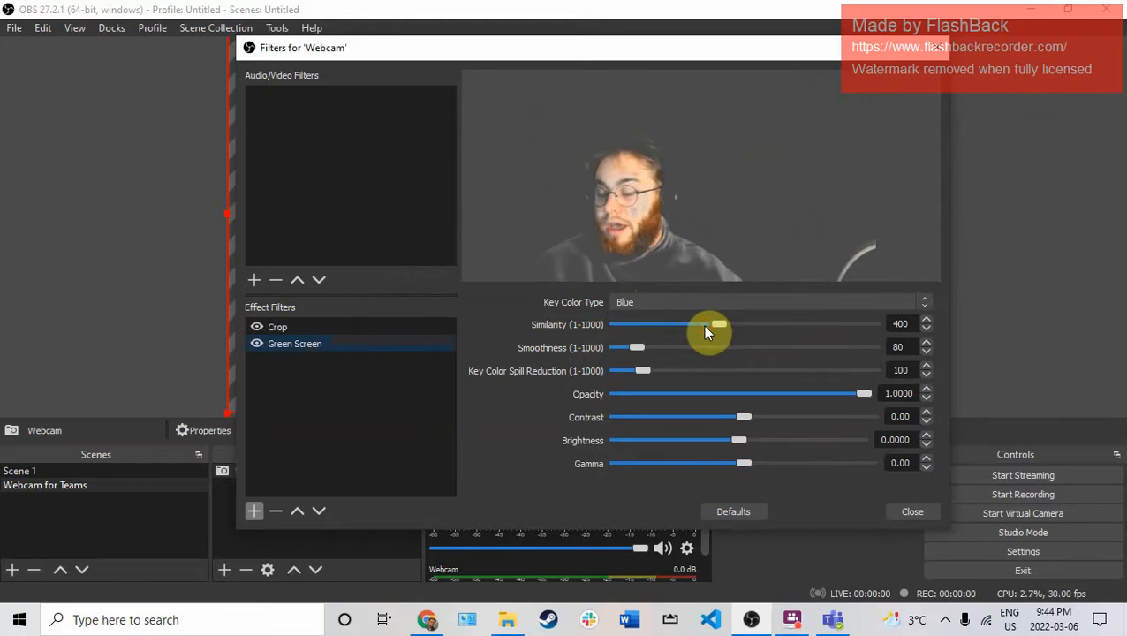
pyautogui.click(650, 302)
pyautogui.click(670, 335)
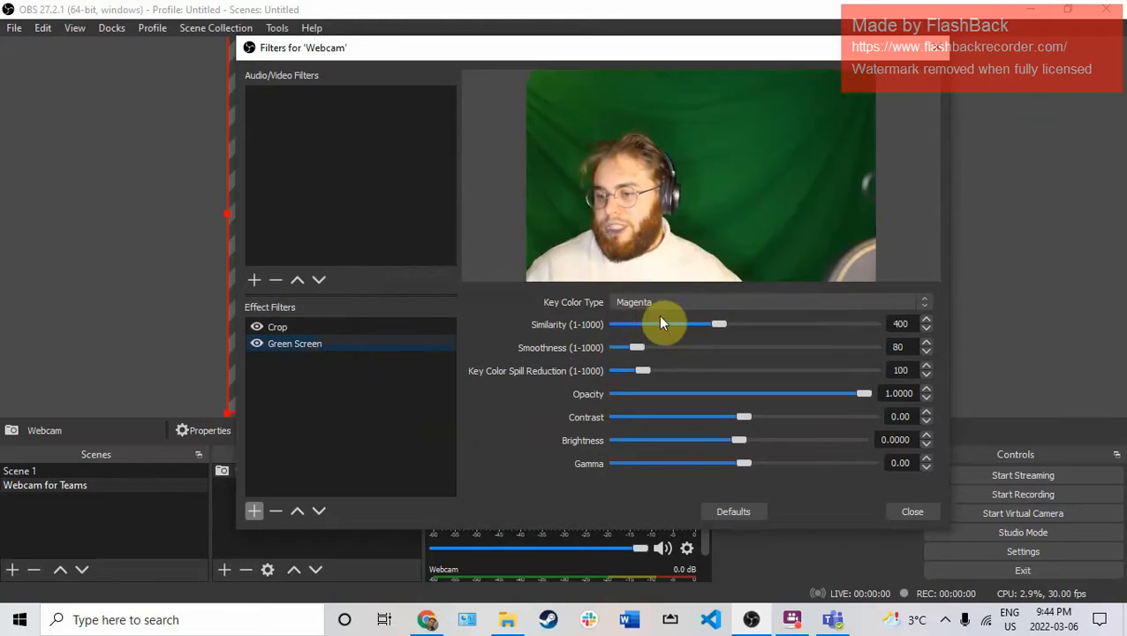
pyautogui.click(645, 302)
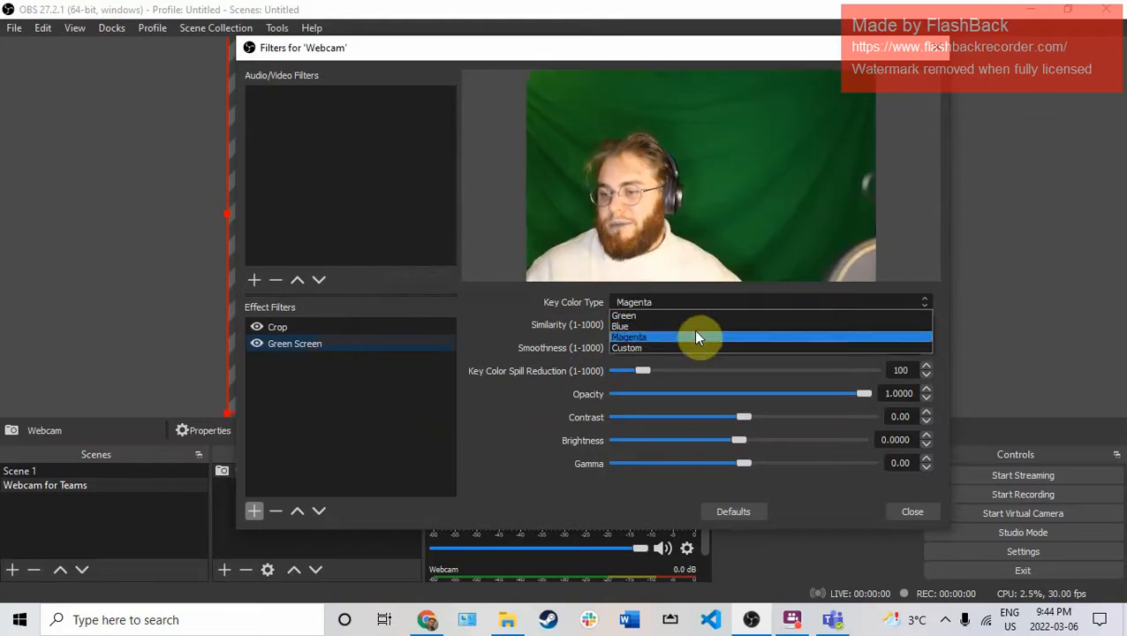
pyautogui.click(694, 331)
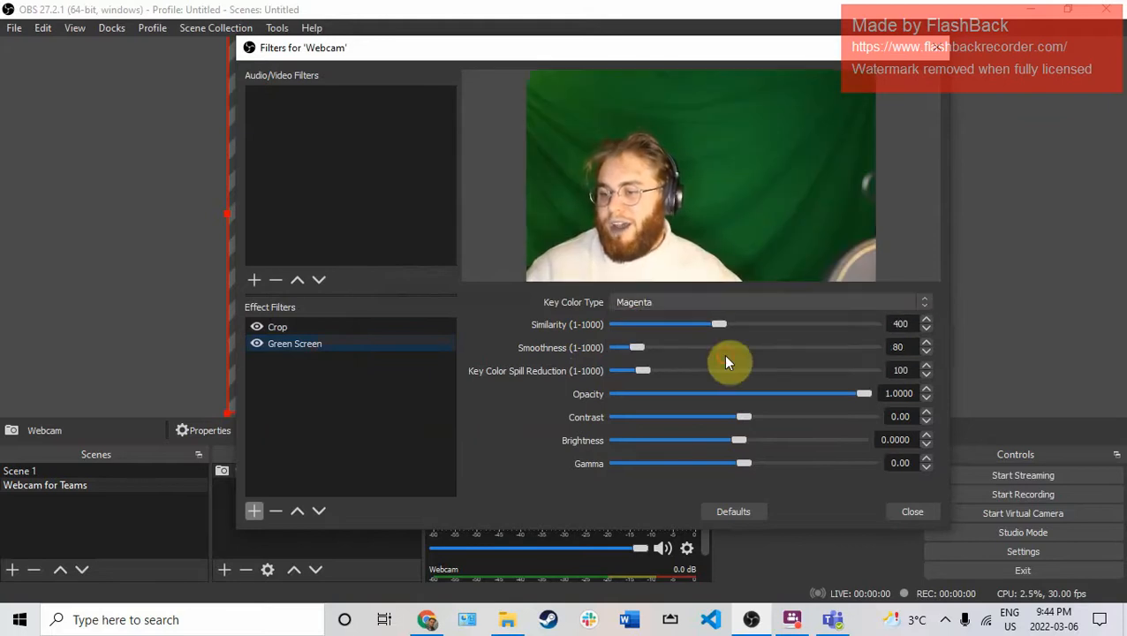
pyautogui.click(644, 303)
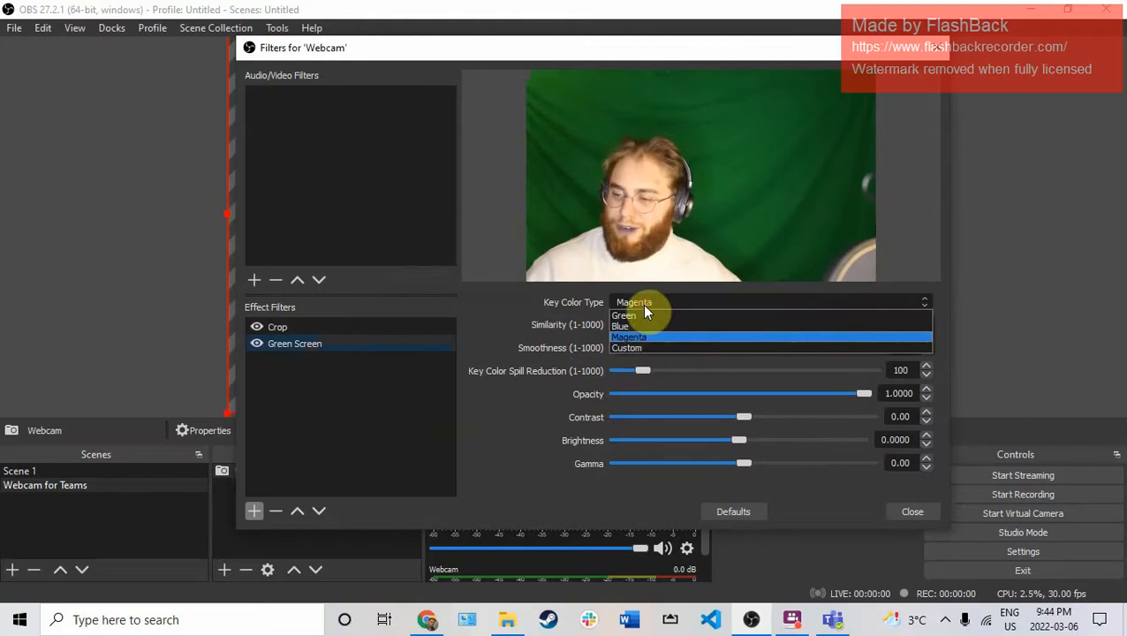
pyautogui.click(671, 346)
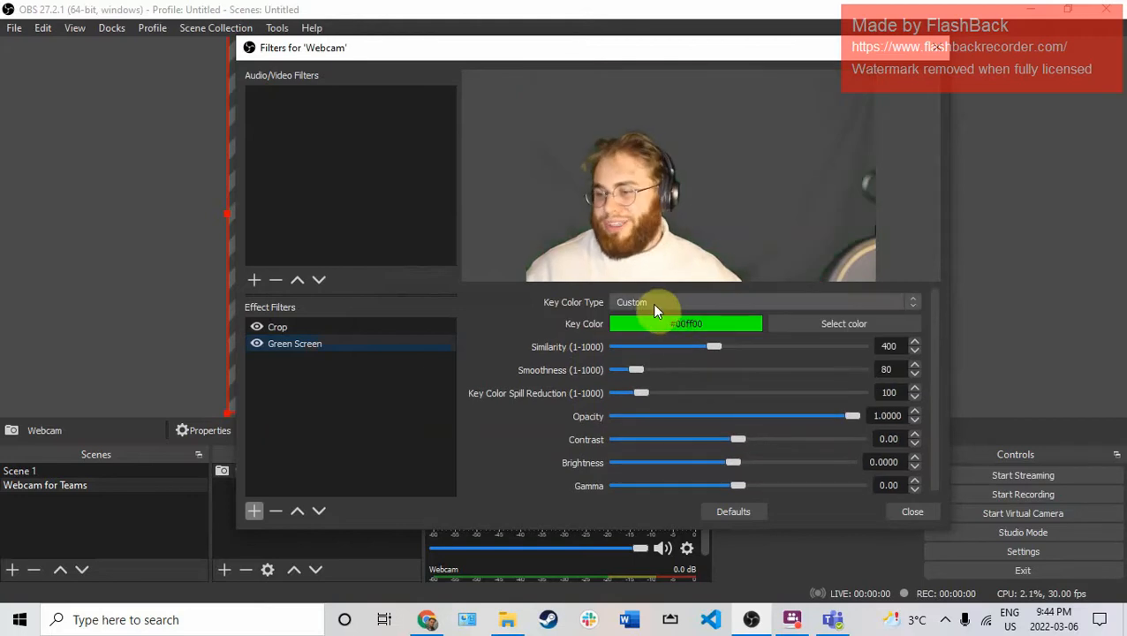
# - Compare the Blue and Magenta key color types, finishing on Blue
pyautogui.click(650, 303)
pyautogui.click(673, 324)
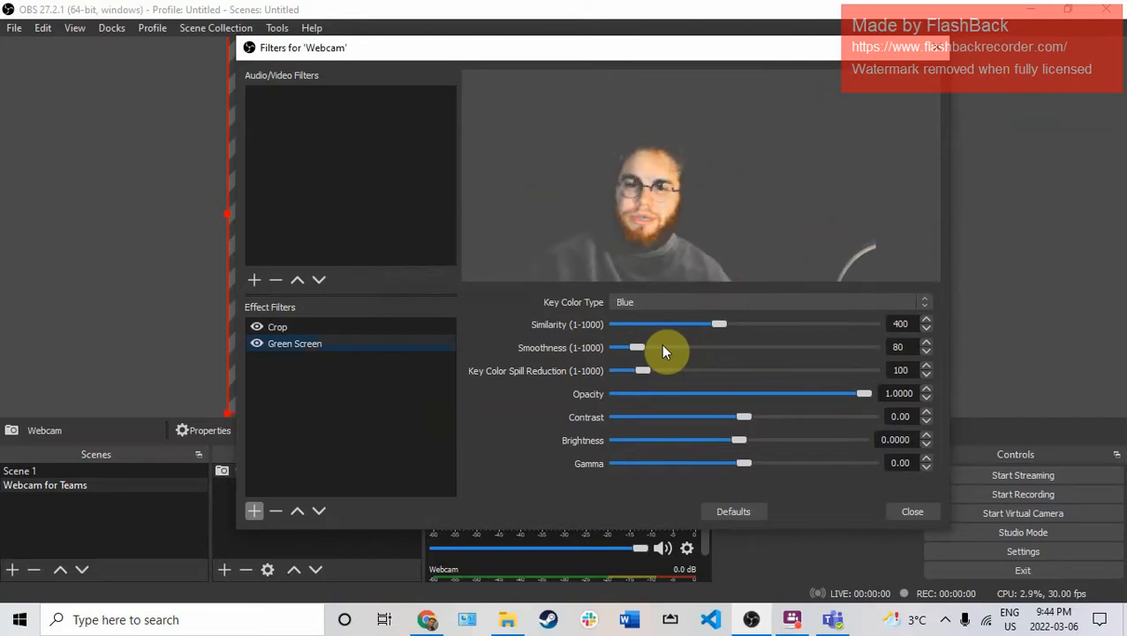
pyautogui.click(609, 298)
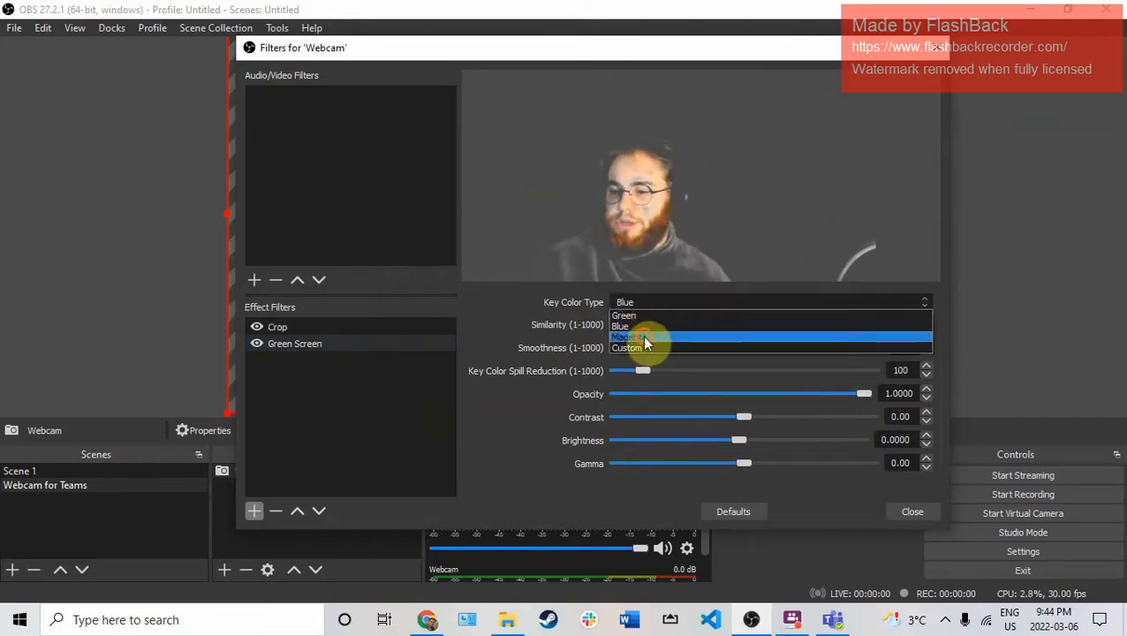
pyautogui.click(642, 335)
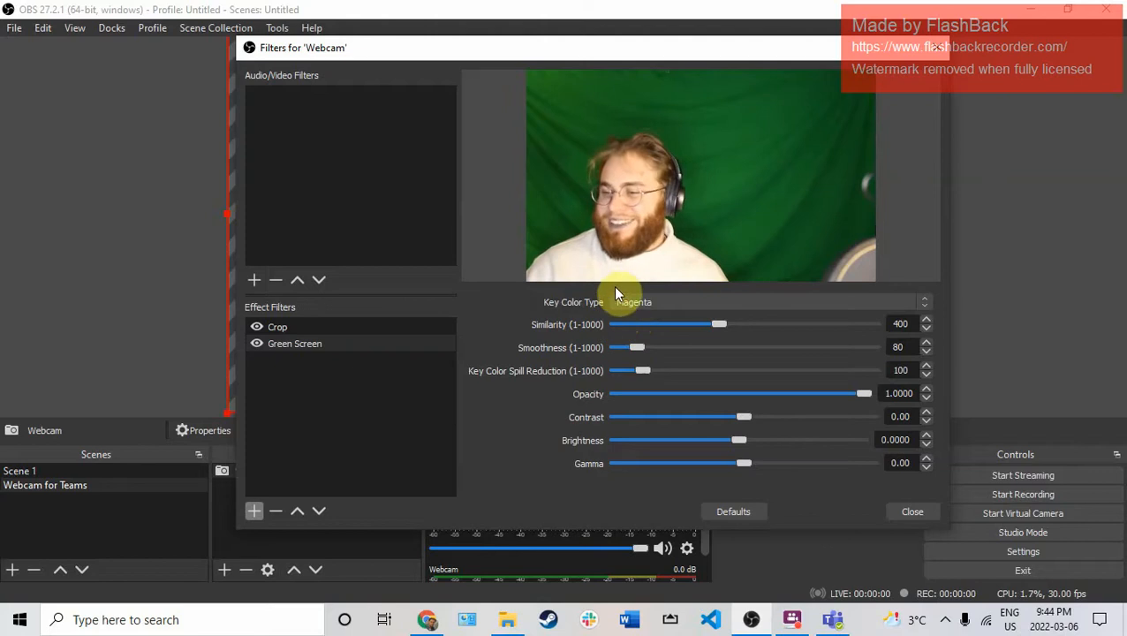
pyautogui.click(650, 297)
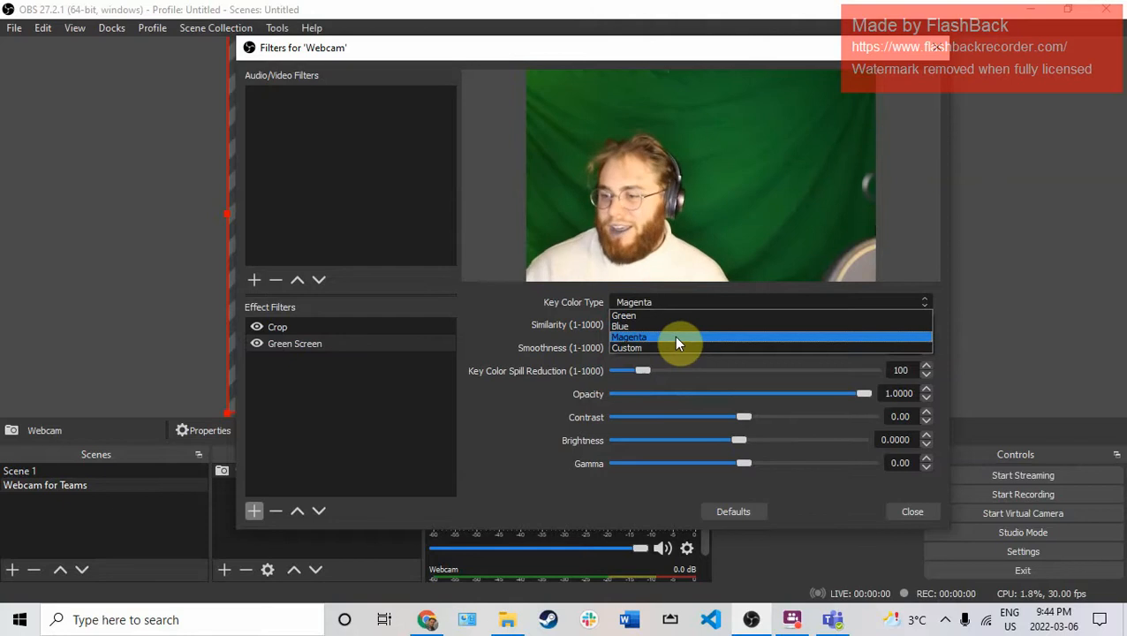
pyautogui.click(658, 326)
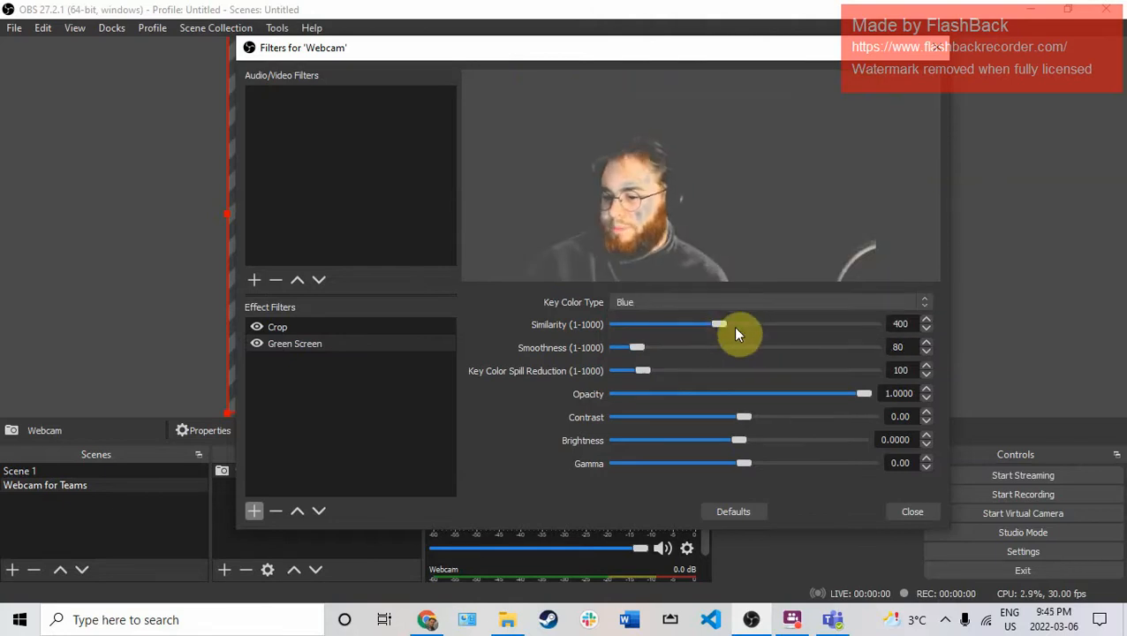
# - Try a custom yellow key color, #fbff0e, and return the key color type to Green
pyautogui.click(719, 302)
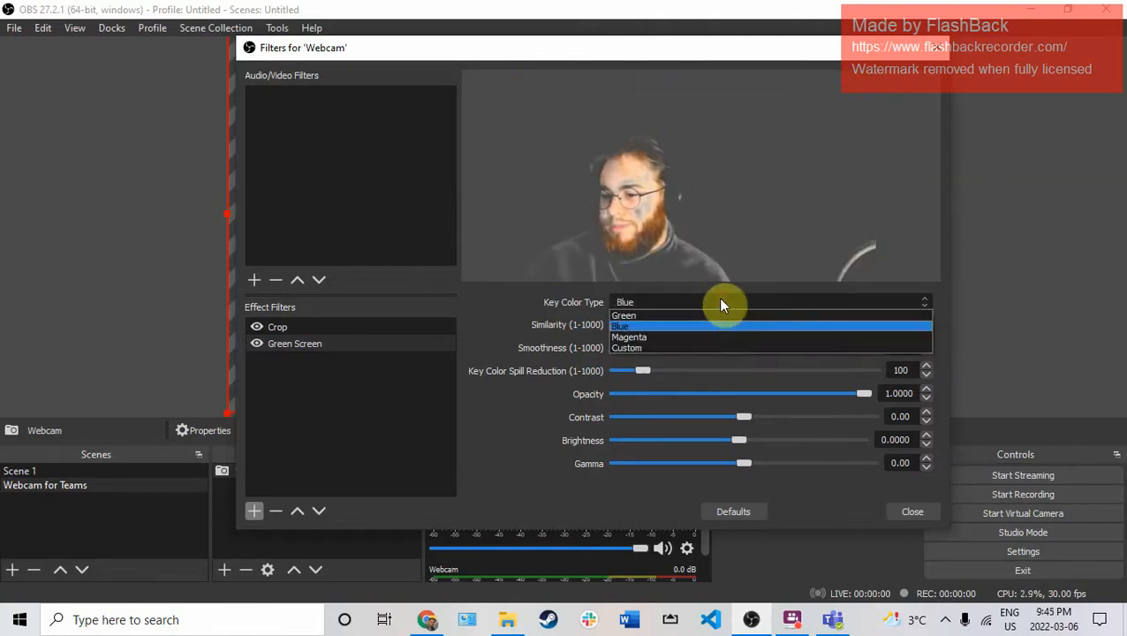
pyautogui.click(715, 344)
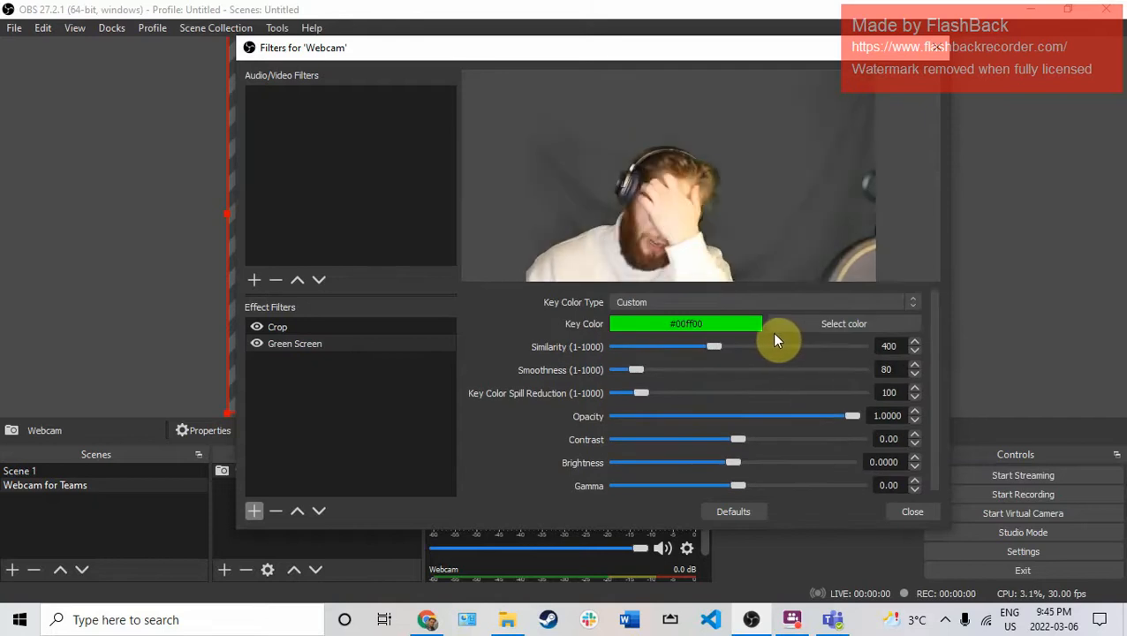
pyautogui.click(798, 319)
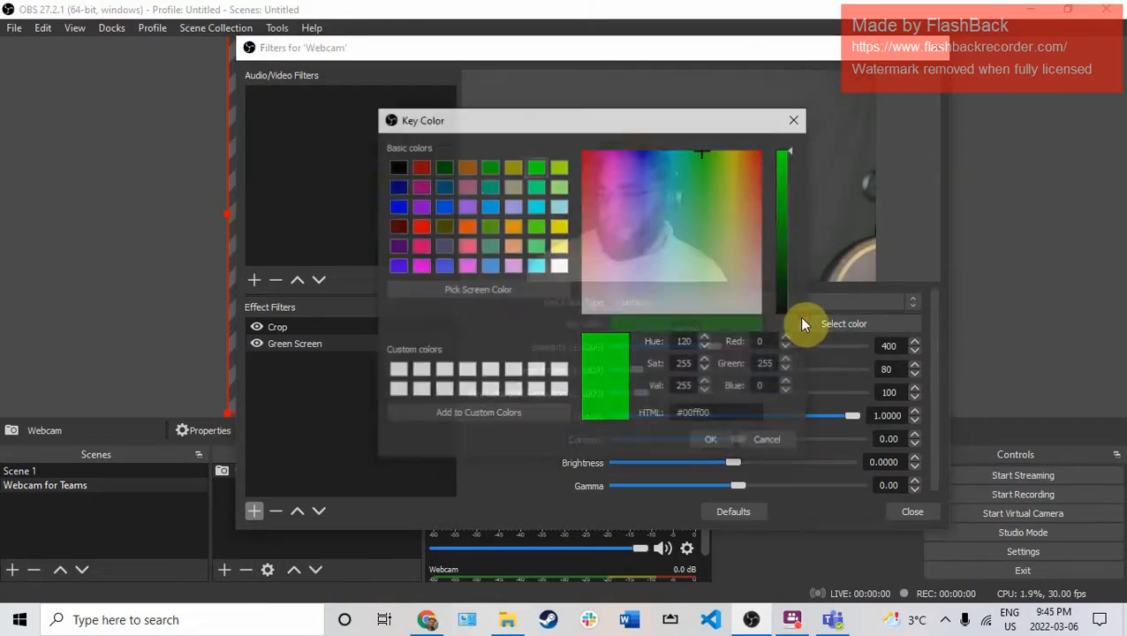
pyautogui.moveTo(592, 214); pyautogui.dragTo(731, 158)
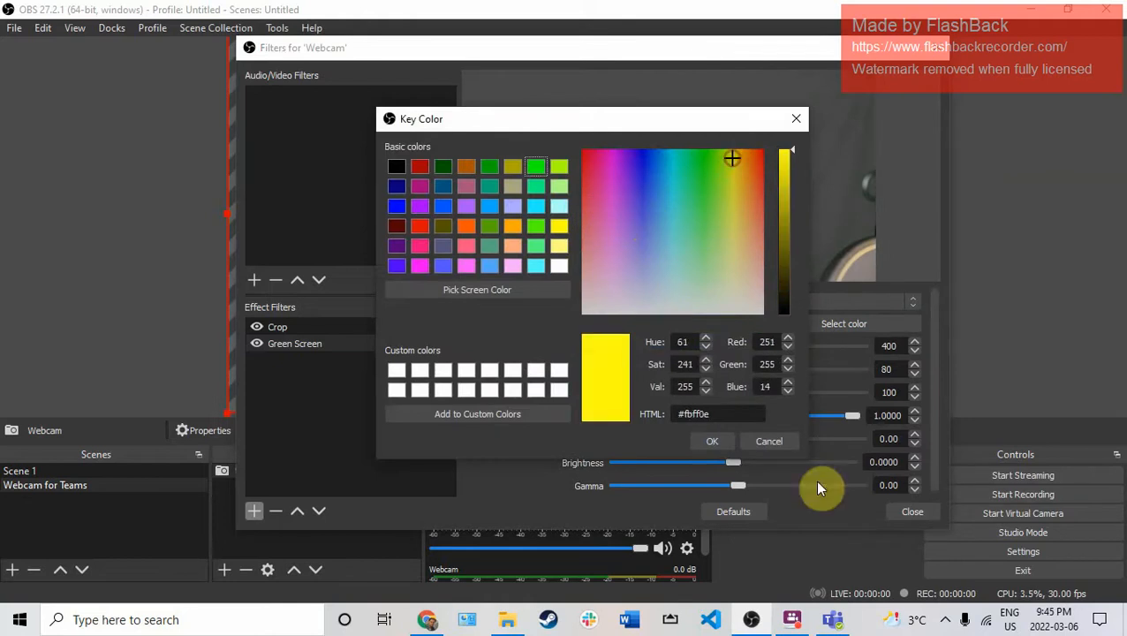
pyautogui.click(712, 441)
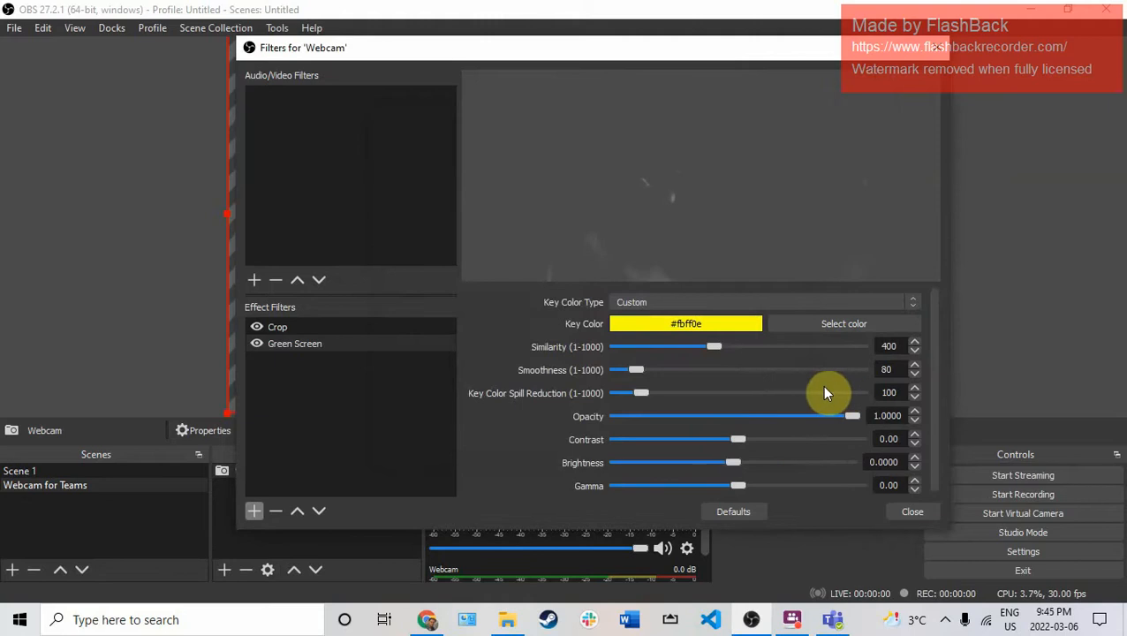
pyautogui.click(711, 302)
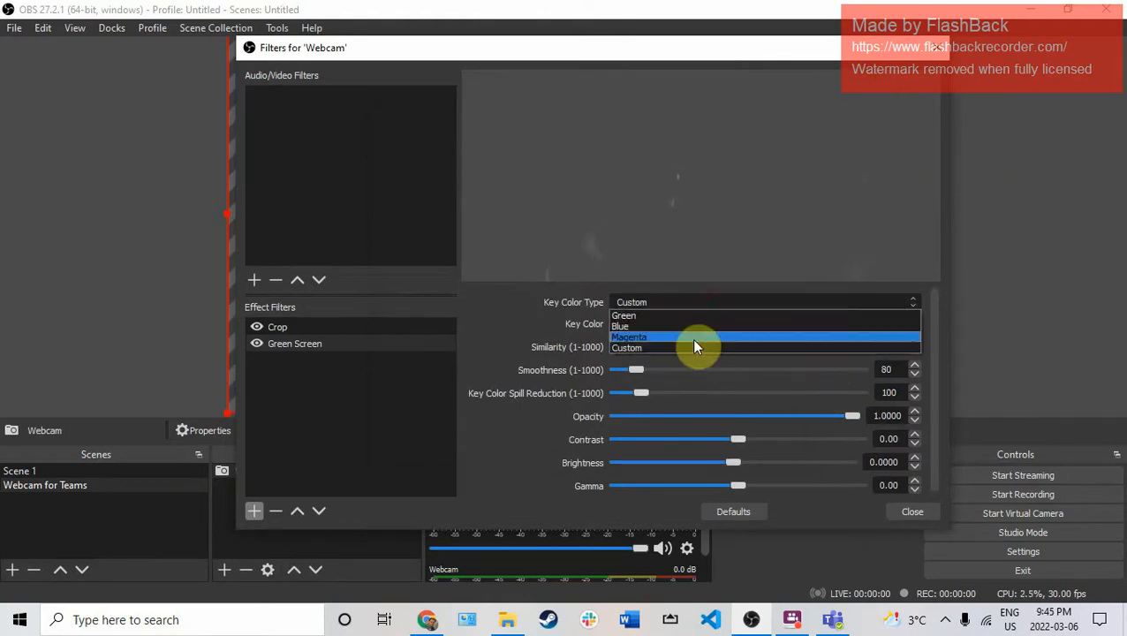
pyautogui.click(620, 316)
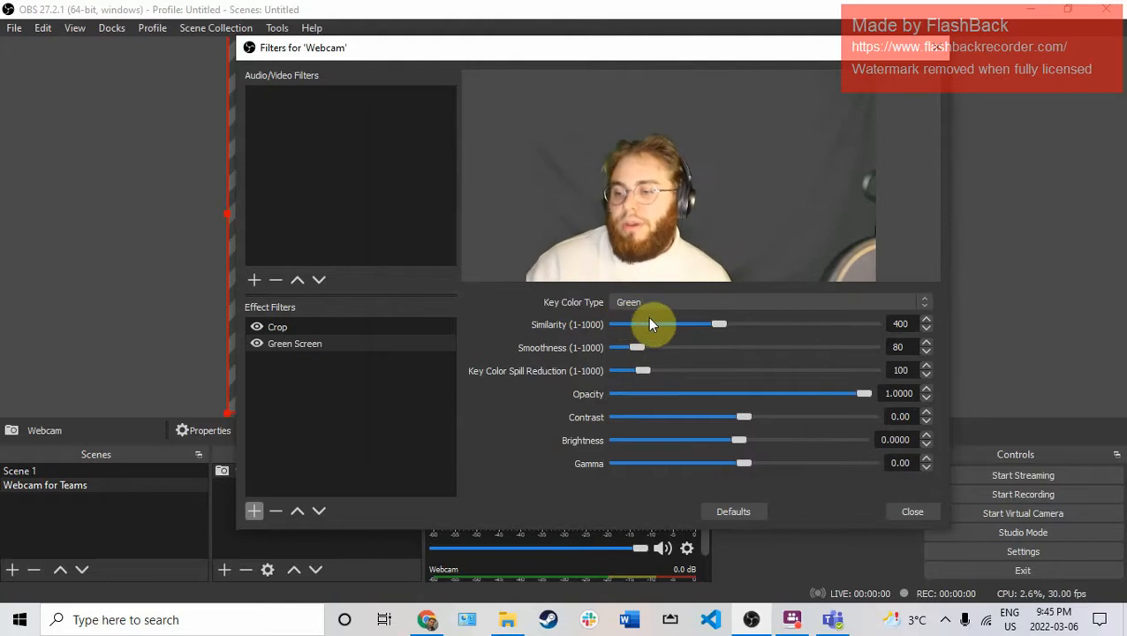
# - Switch the key color type to Blue and try Similarity values of 1000 and 30
pyautogui.click(636, 302)
pyautogui.click(641, 321)
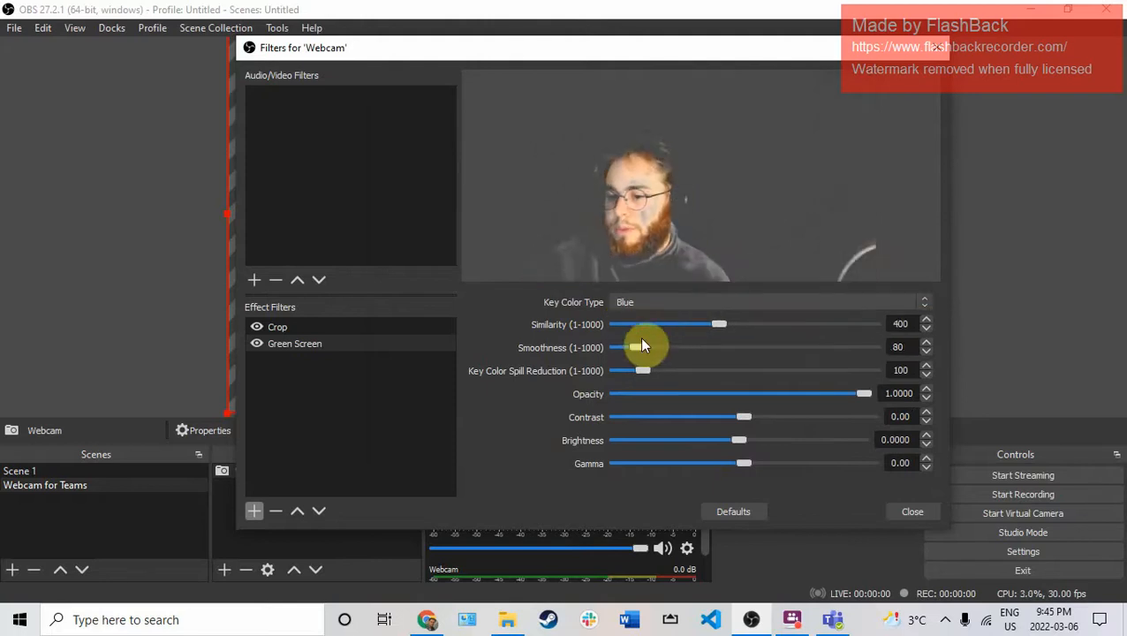
pyautogui.moveTo(719, 323); pyautogui.dragTo(759, 311)
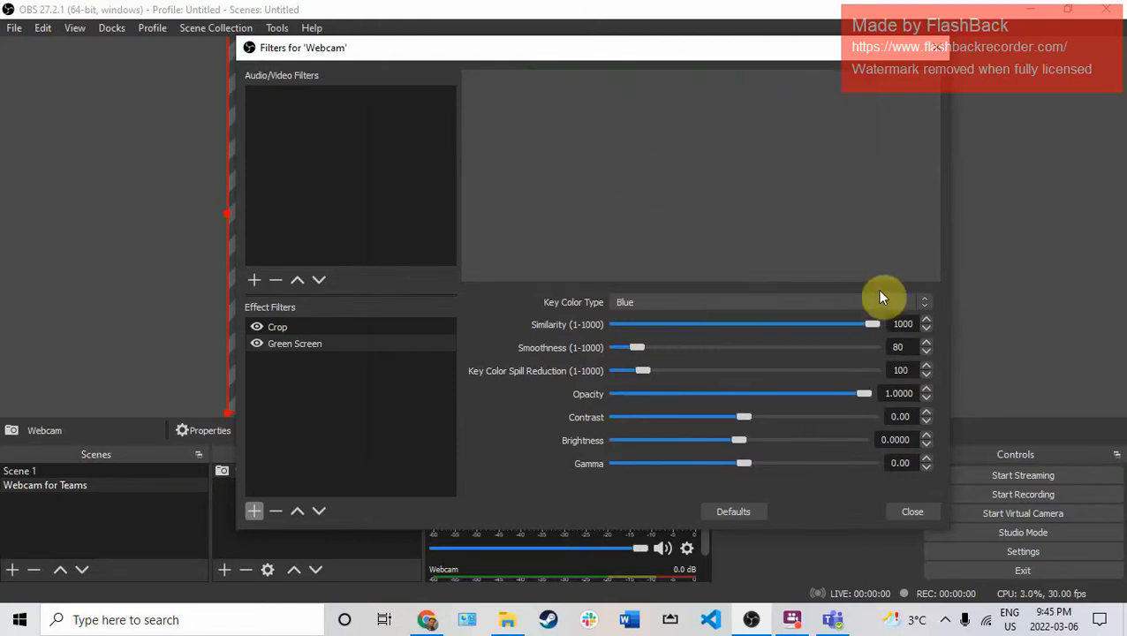
pyautogui.moveTo(745, 352); pyautogui.dragTo(721, 326)
pyautogui.moveTo(717, 325); pyautogui.dragTo(604, 332)
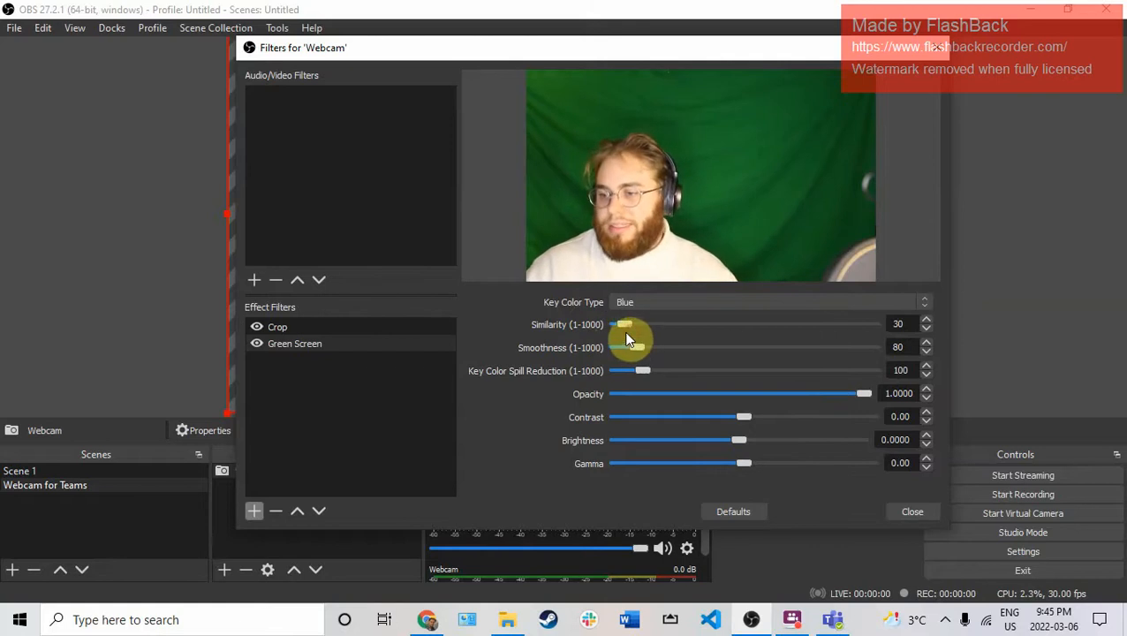
# - Try Similarity values of 303, 192, 400 and 306 with the blue key color
pyautogui.click(636, 324)
pyautogui.moveTo(671, 325); pyautogui.dragTo(694, 324)
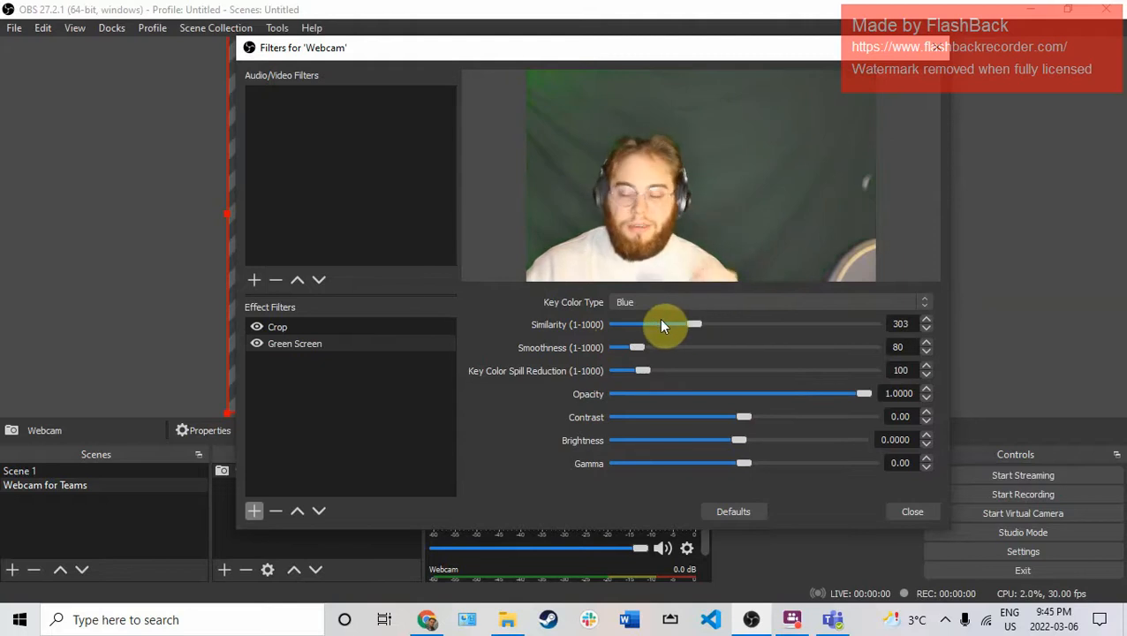
pyautogui.moveTo(716, 325); pyautogui.dragTo(674, 355)
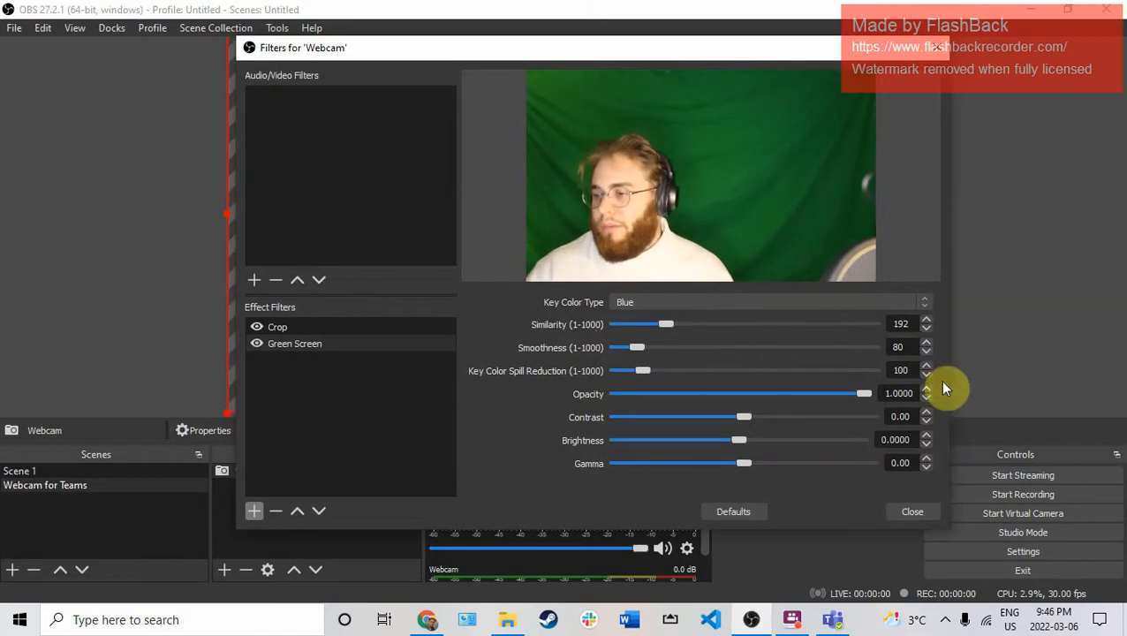
pyautogui.write('400')
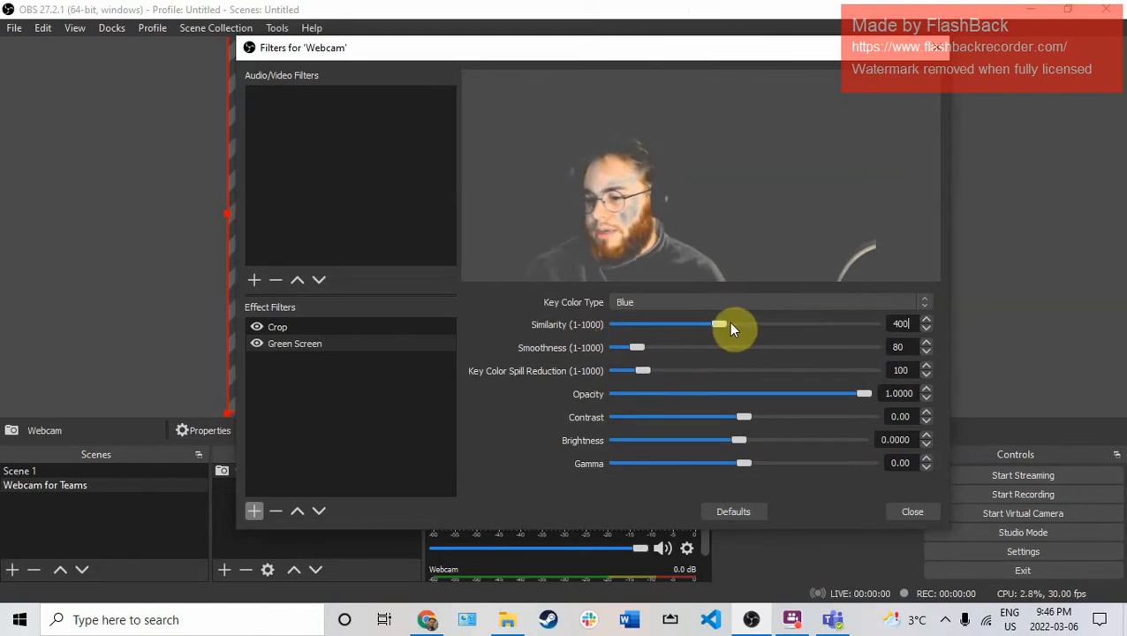
pyautogui.moveTo(728, 324); pyautogui.dragTo(706, 317)
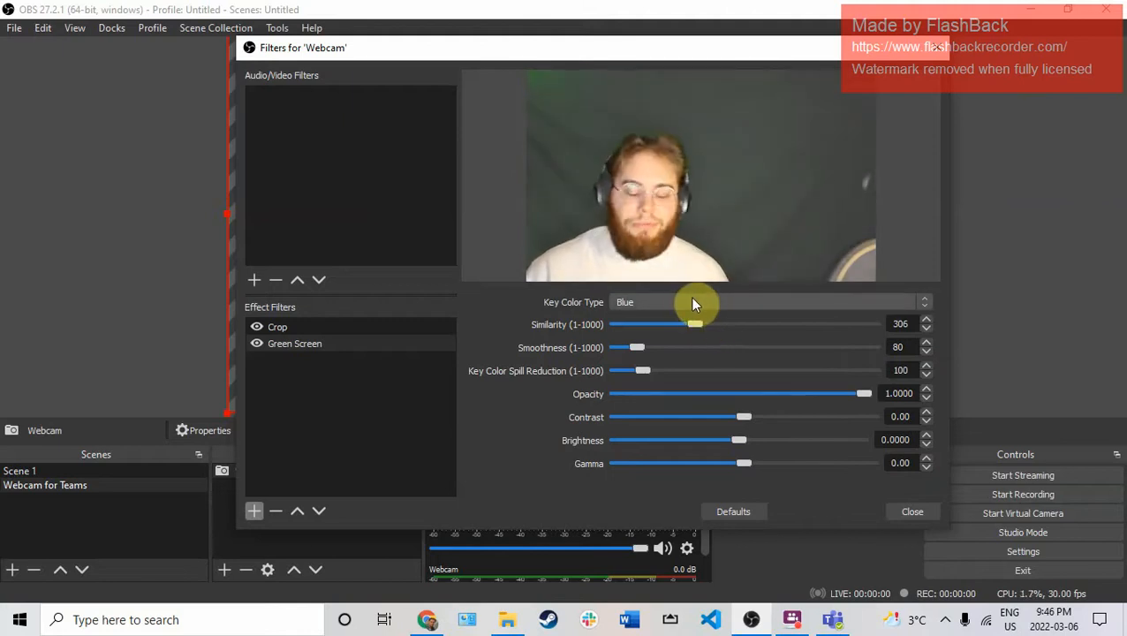
# - Set the Green Screen filter's key color type to Green and its Similarity to 400
pyautogui.click(680, 302)
pyautogui.click(689, 310)
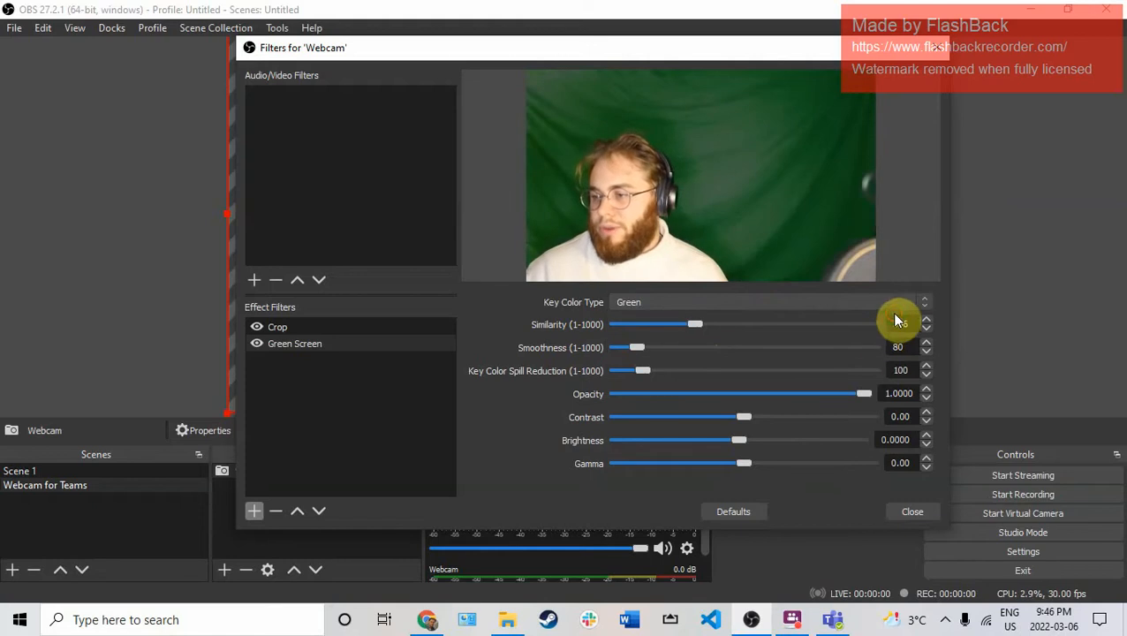
pyautogui.write('400')
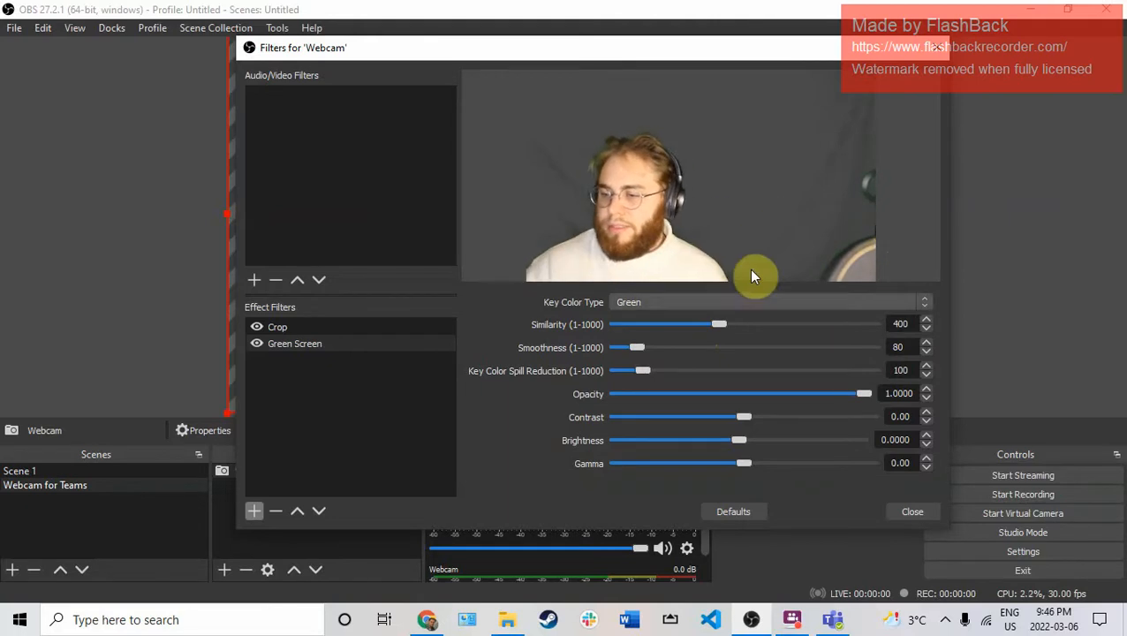
# - Raise the Green Screen filter's Similarity to 431 and close the Webcam source's filters
pyautogui.click(918, 316)
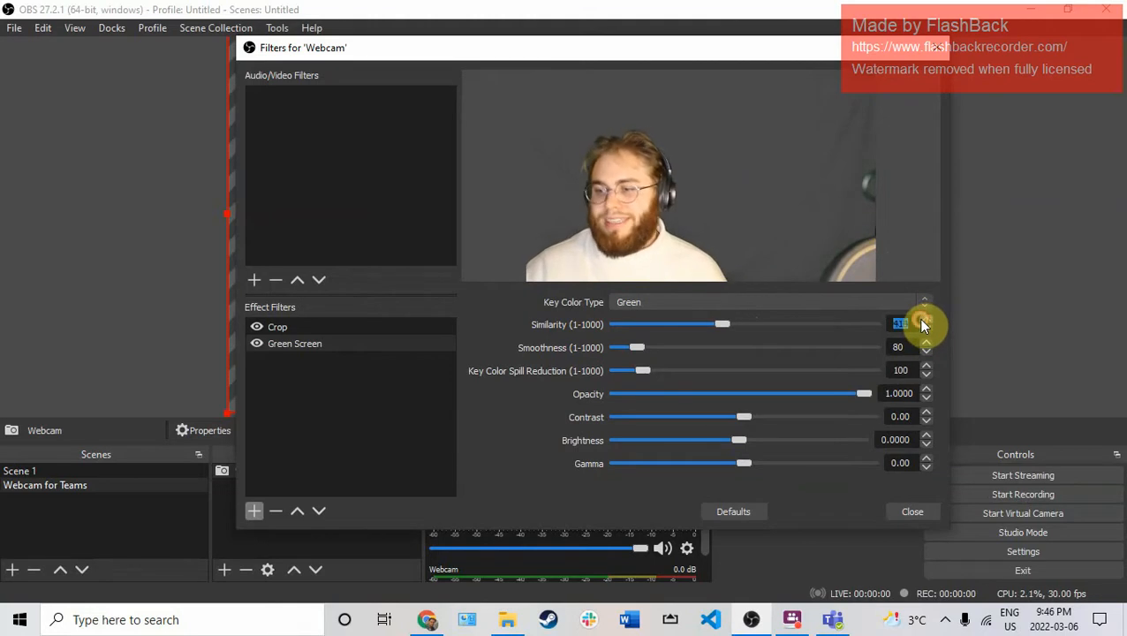
pyautogui.click(921, 319)
pyautogui.click(921, 319)
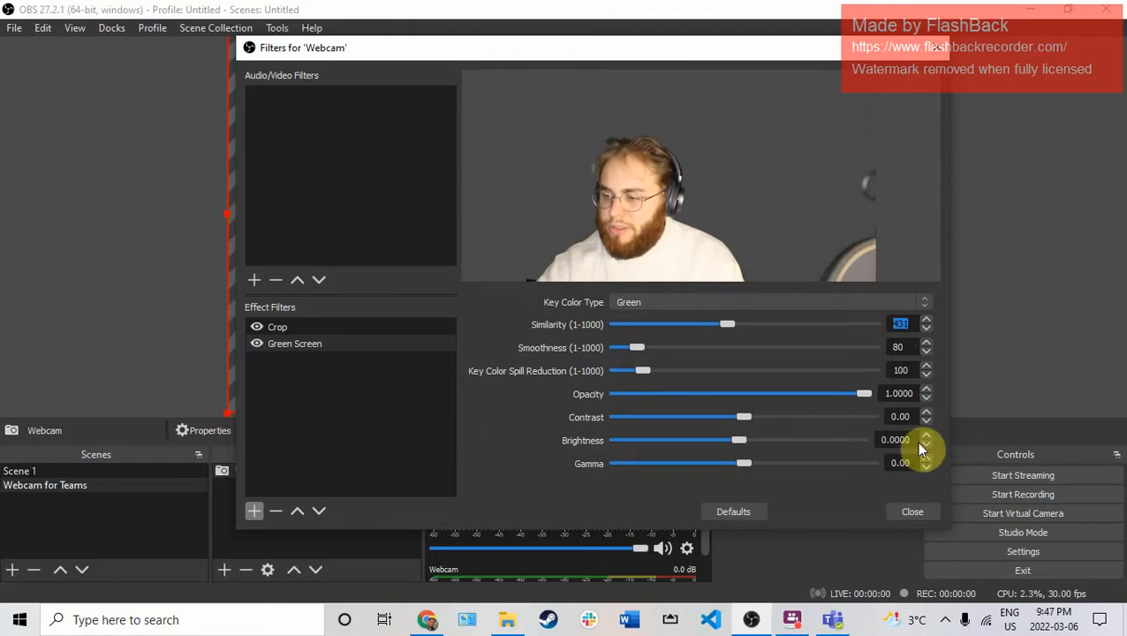
pyautogui.click(917, 512)
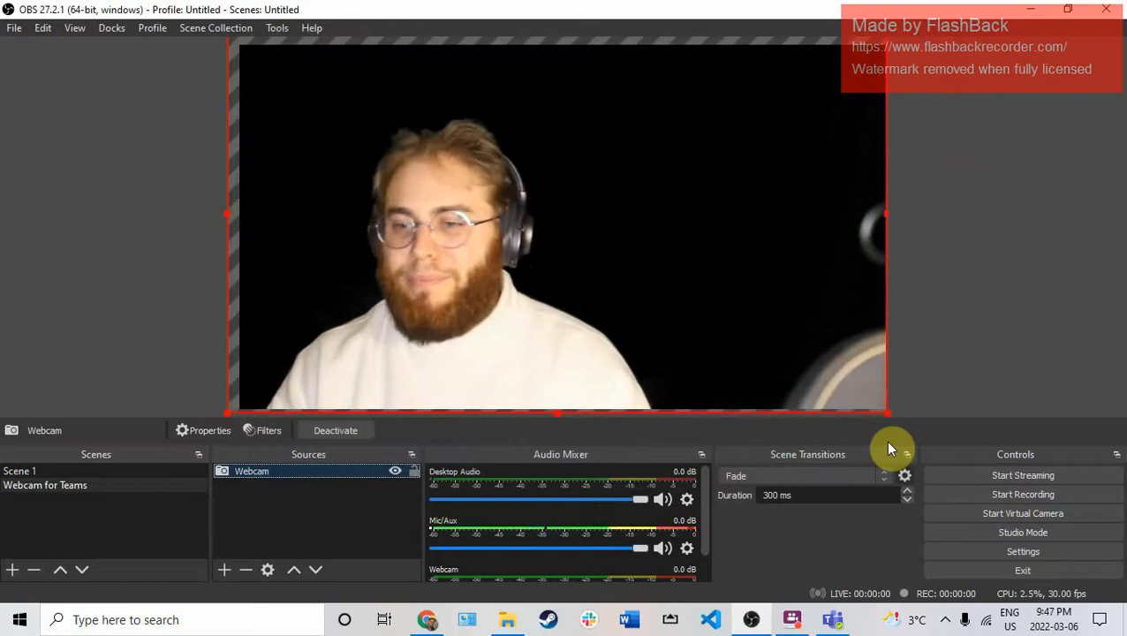
# - Narrow and reposition the webcam image so its left and bottom edges line up with the canvas
pyautogui.moveTo(227, 214); pyautogui.dragTo(248, 207)
pyautogui.moveTo(452, 187); pyautogui.dragTo(444, 195)
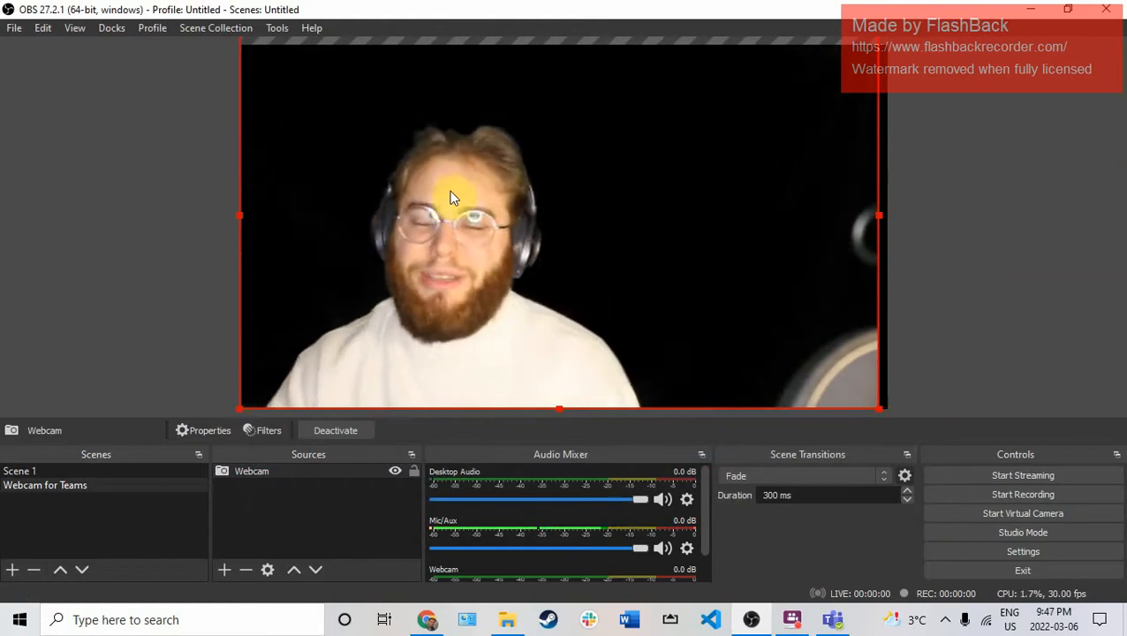
# - Add a new Image source named "School Background" to the Webcam for Teams scene
pyautogui.click(227, 570)
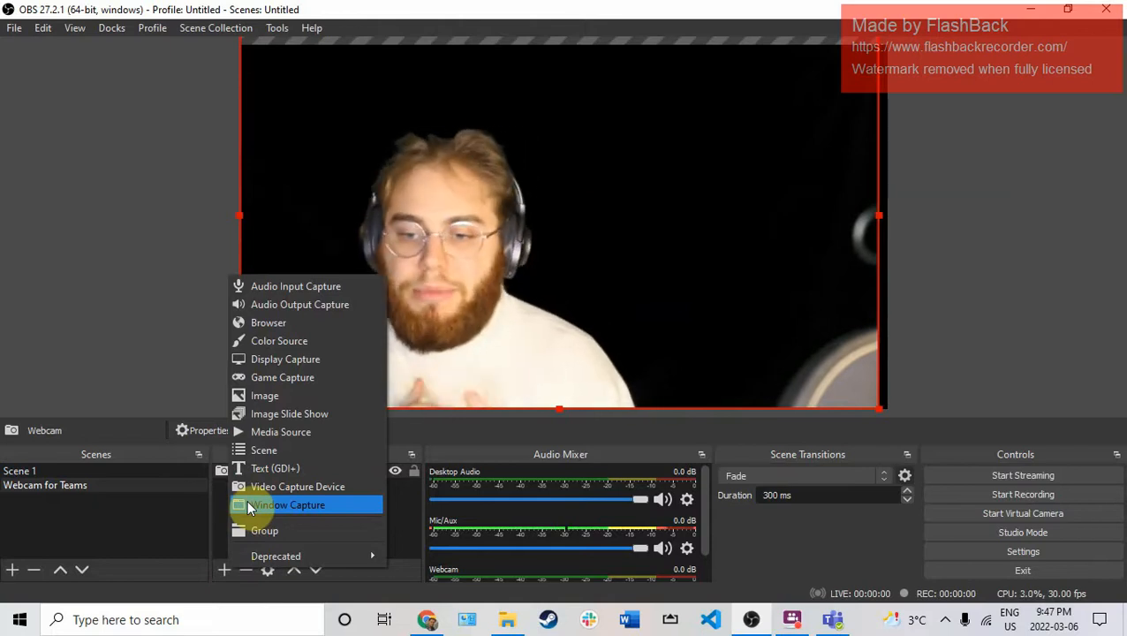
pyautogui.click(258, 395)
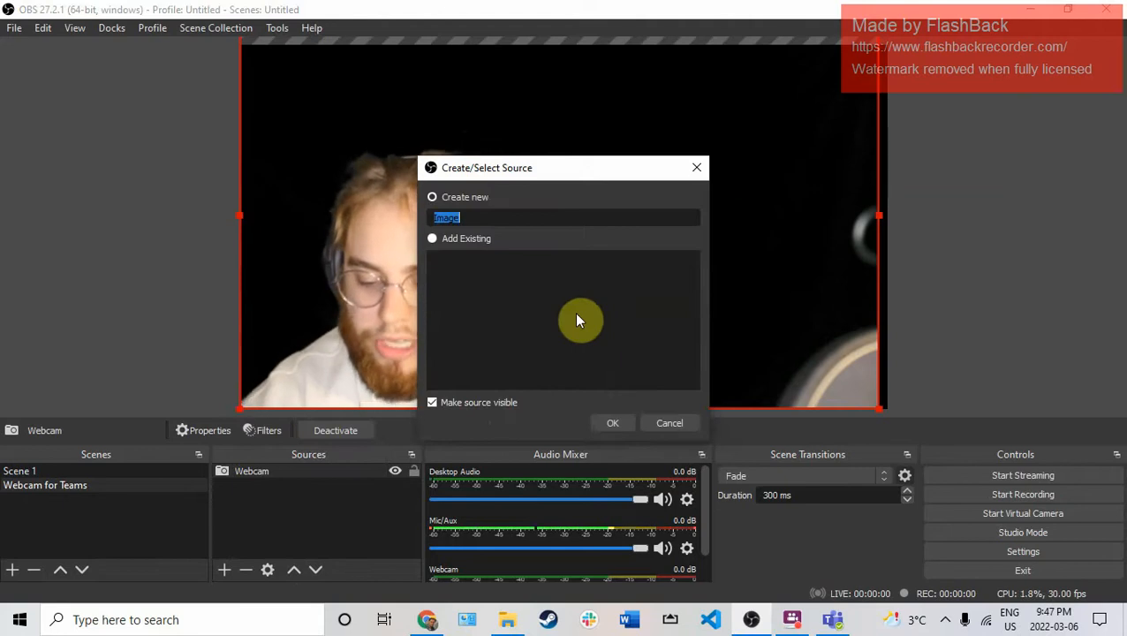
pyautogui.write('School ')
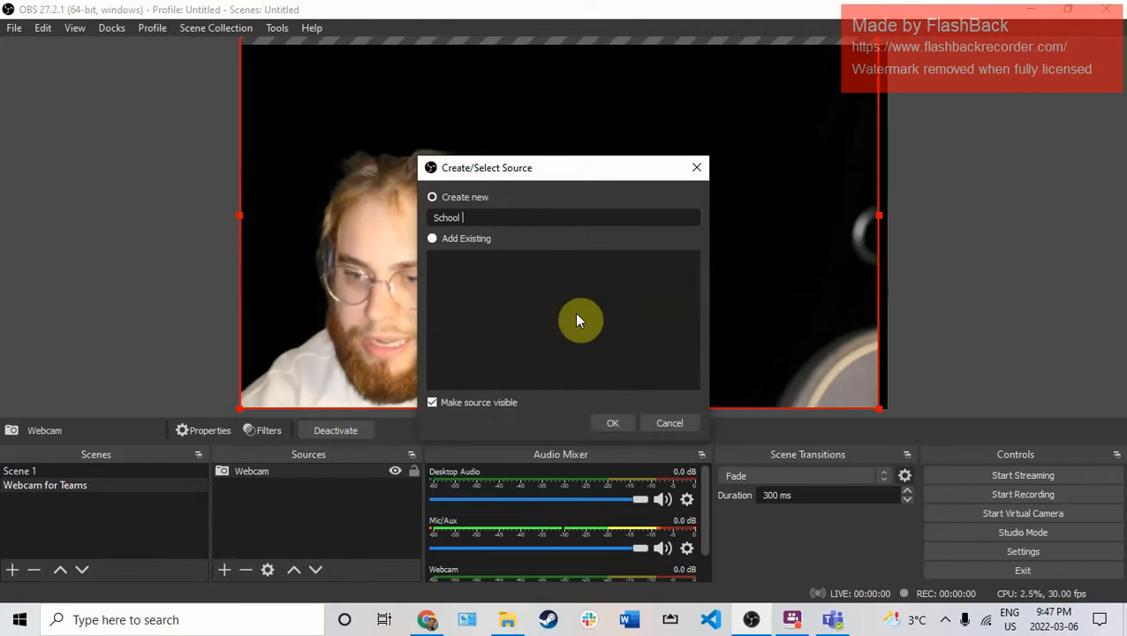
pyautogui.write('Background')
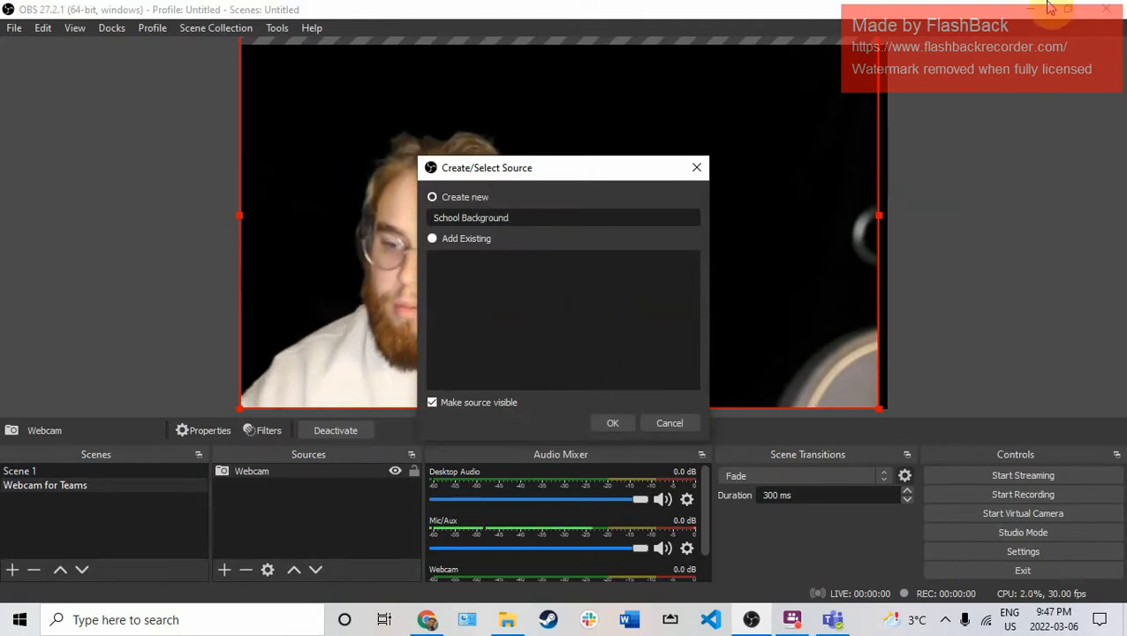
pyautogui.click(618, 422)
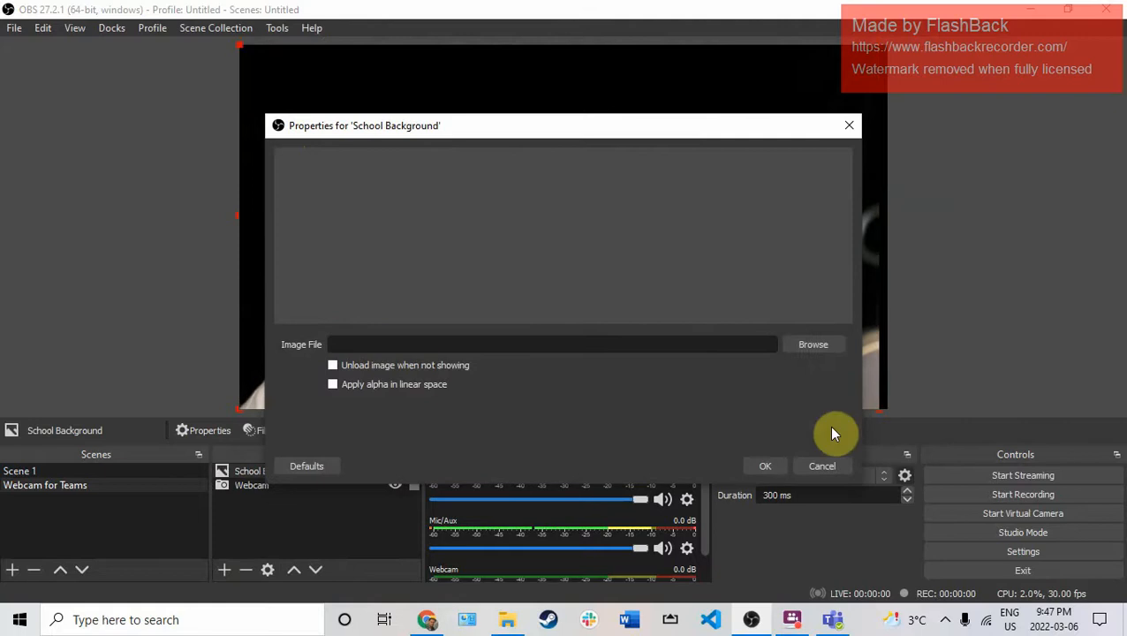
pyautogui.click(822, 344)
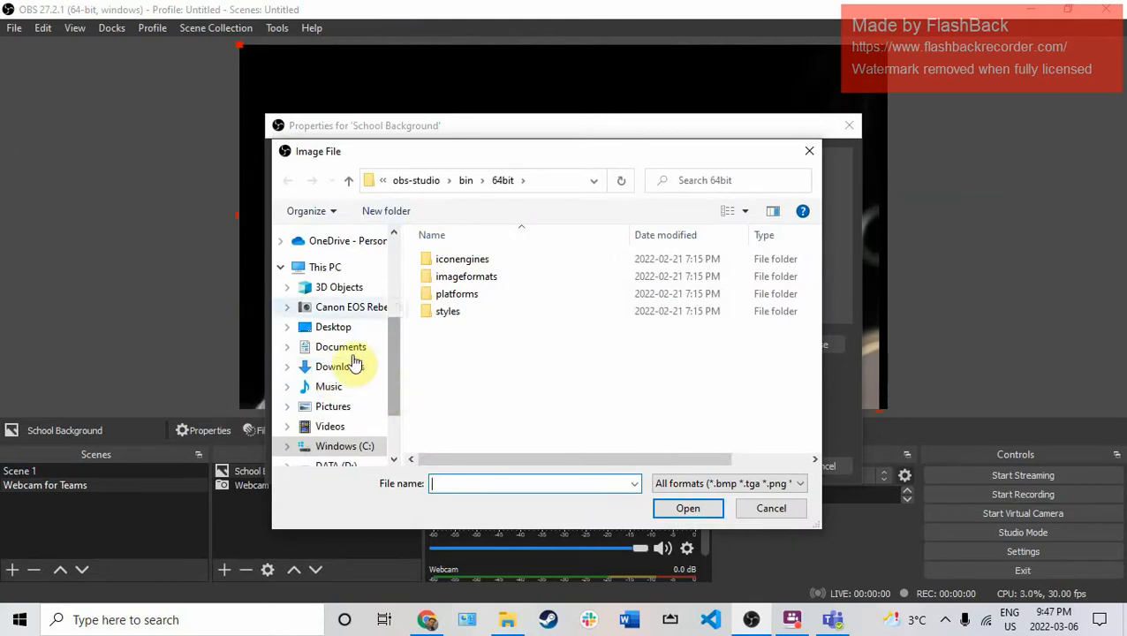
pyautogui.click(357, 329)
pyautogui.scroll(-2, 684, 345)
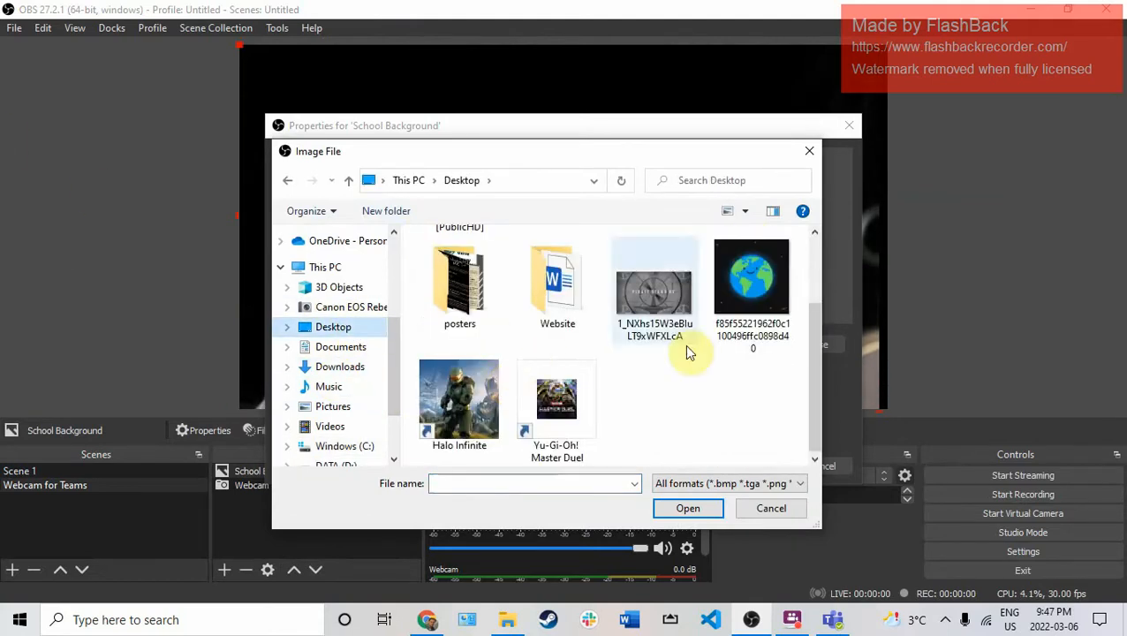
pyautogui.scroll(2, 706, 300)
pyautogui.doubleClick(737, 269)
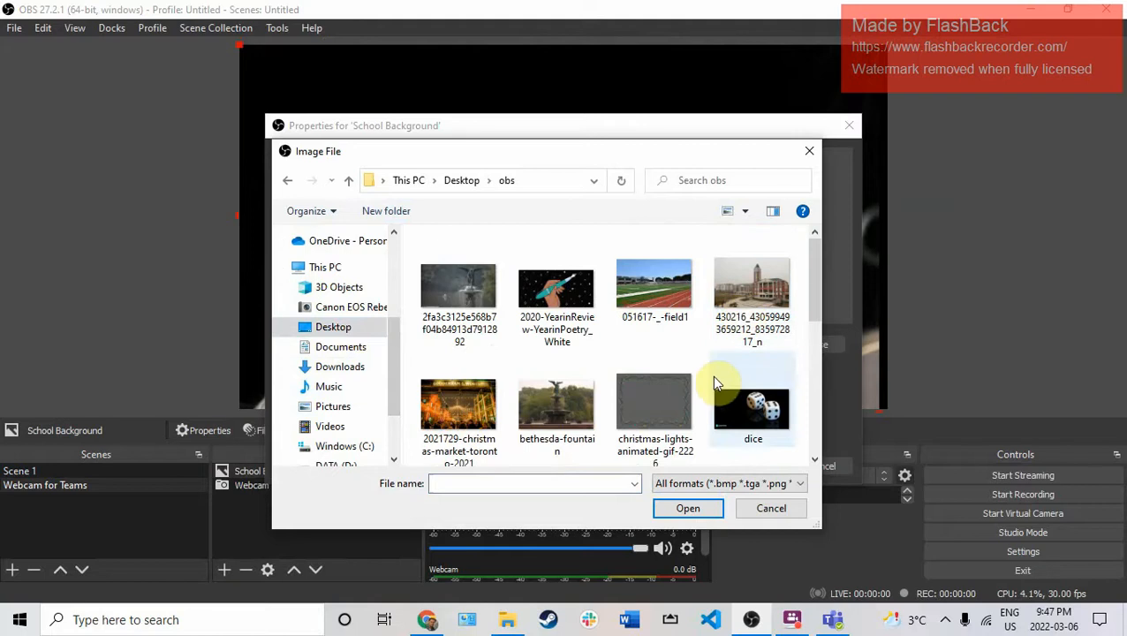
pyautogui.scroll(-1, 717, 357)
pyautogui.click(742, 339)
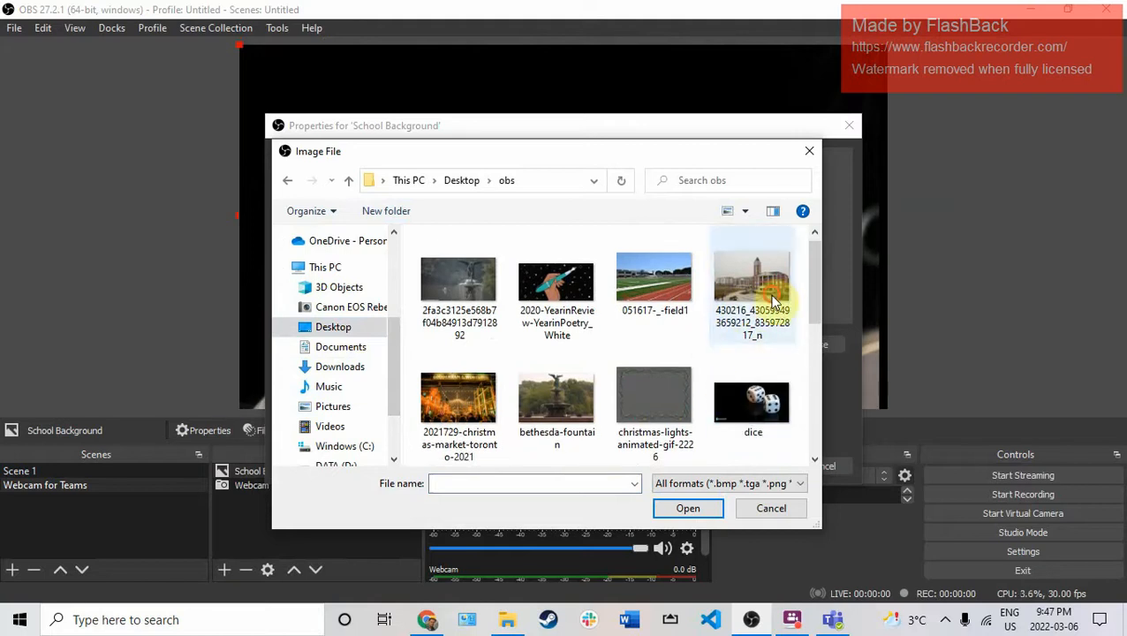
pyautogui.click(688, 513)
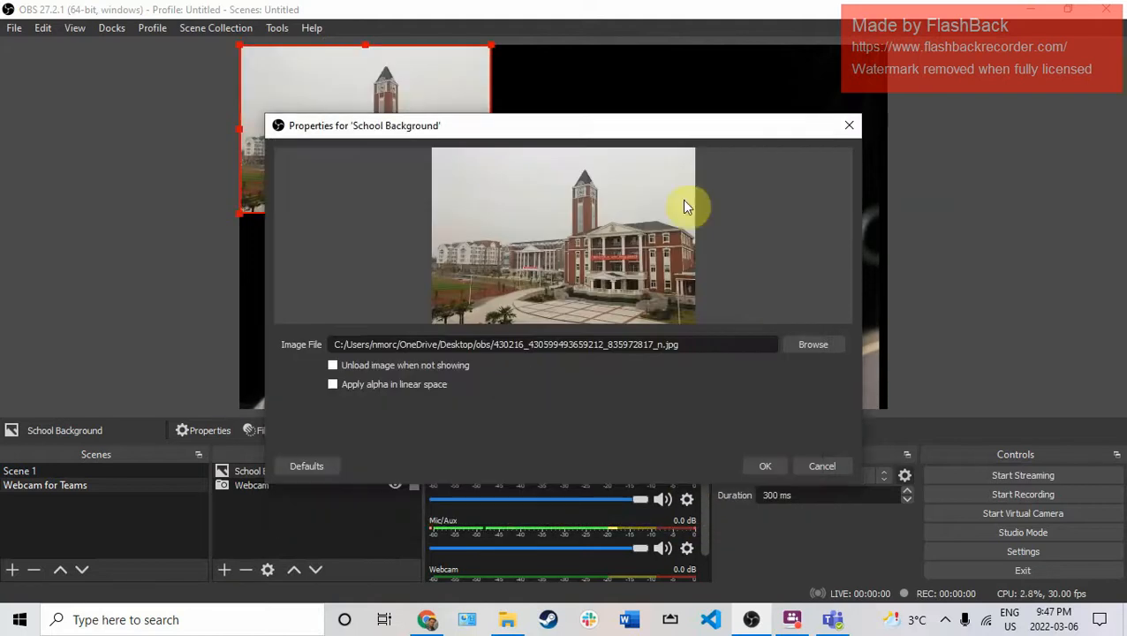
pyautogui.click(822, 465)
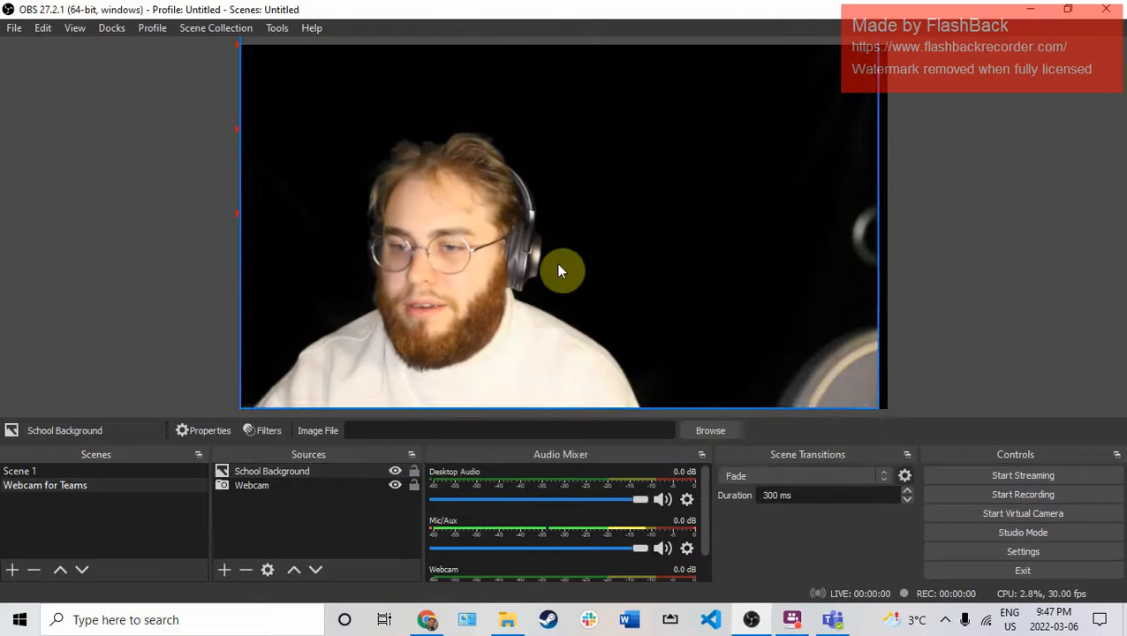
pyautogui.click(302, 487)
pyautogui.click(311, 471)
pyautogui.doubleClick(335, 471)
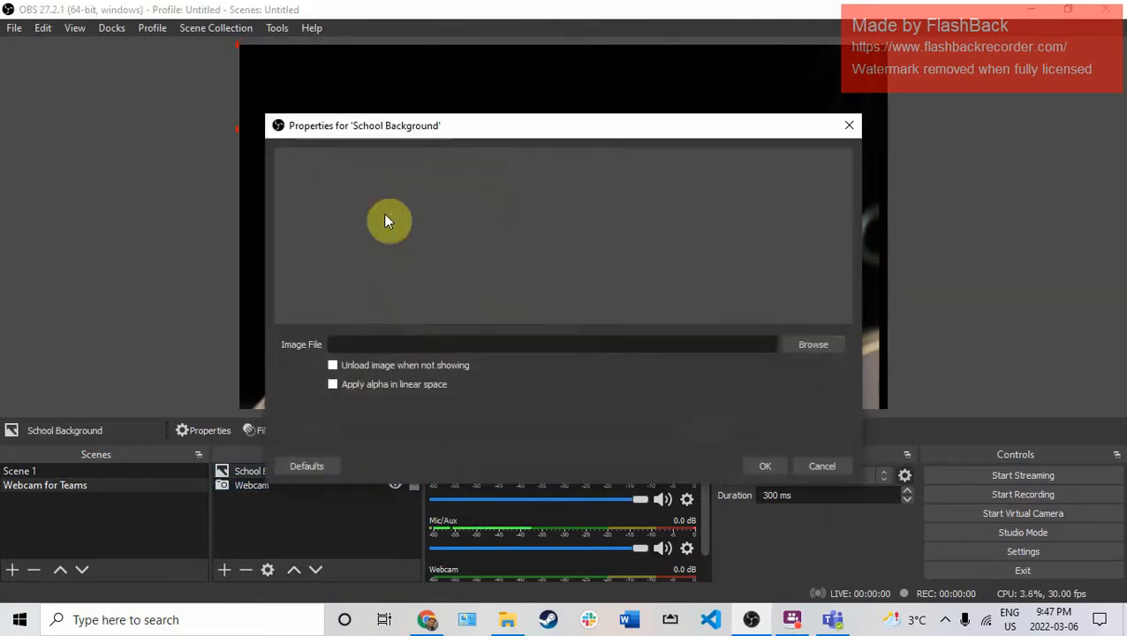
pyautogui.click(812, 344)
pyautogui.click(751, 340)
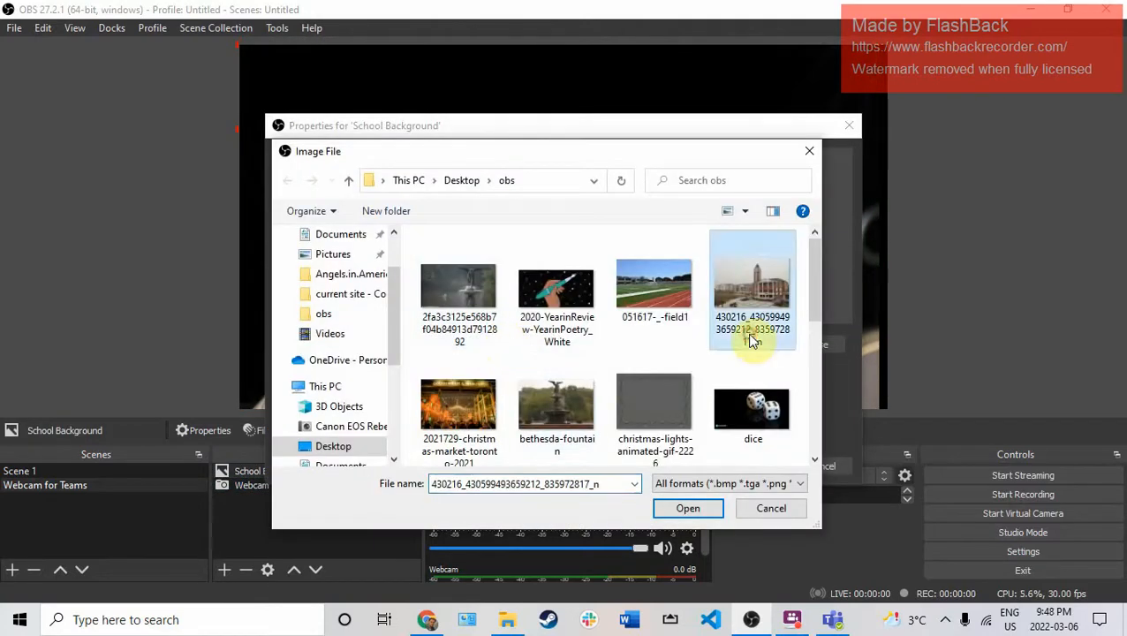
pyautogui.click(689, 508)
pyautogui.click(765, 466)
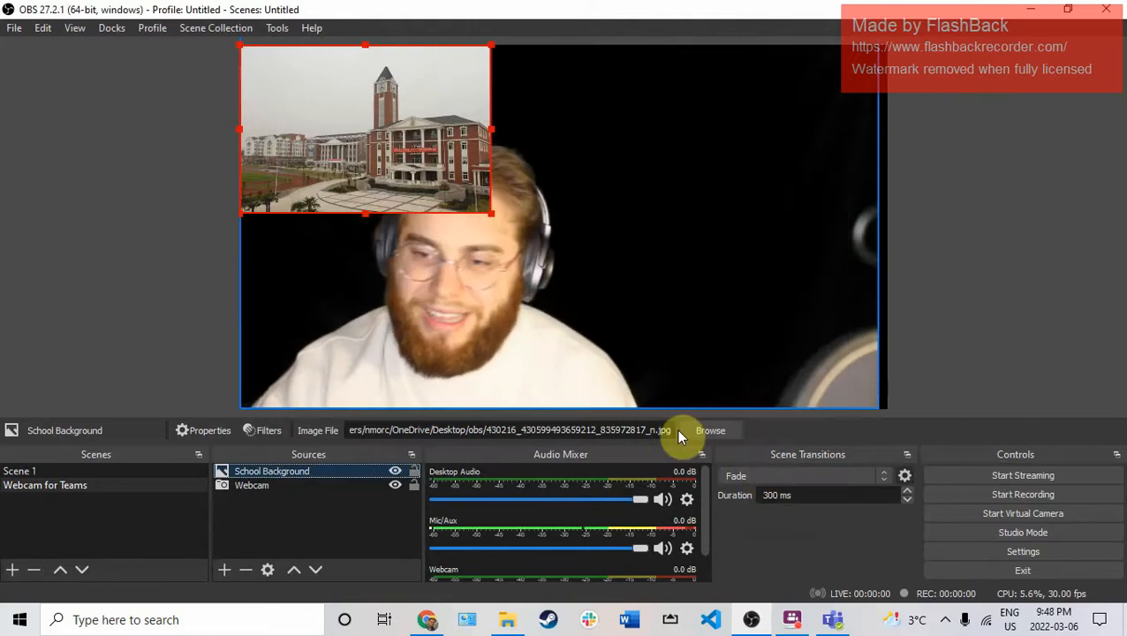
# - Enlarge the School Background image until it fills the whole canvas, stretching it to both side edges
pyautogui.click(495, 217)
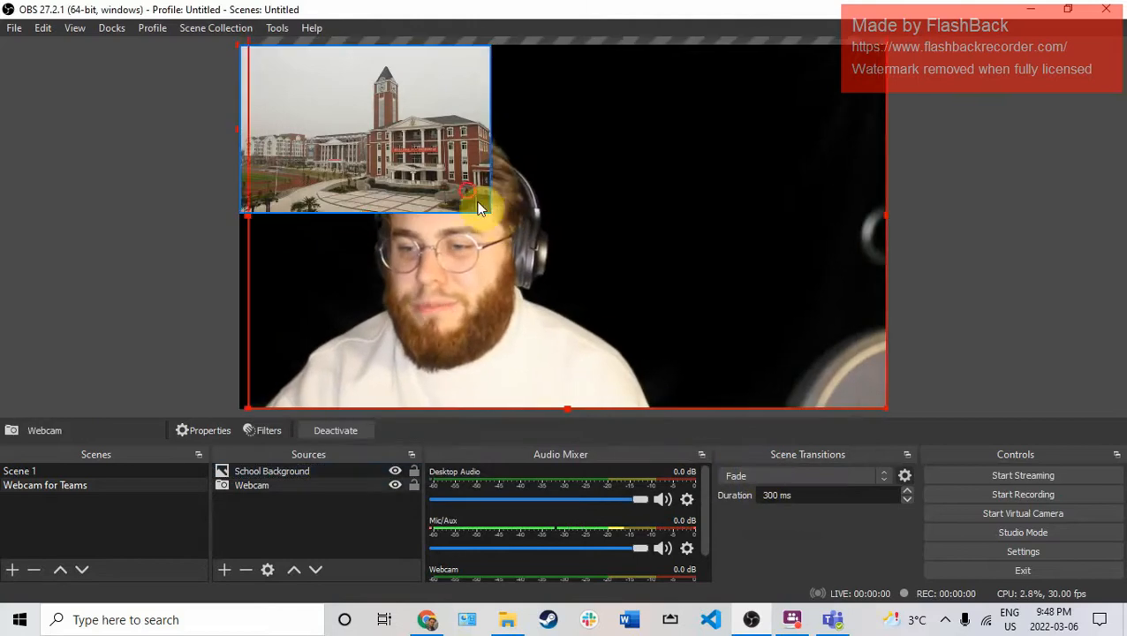
pyautogui.click(485, 201)
pyautogui.moveTo(488, 209); pyautogui.dragTo(722, 311)
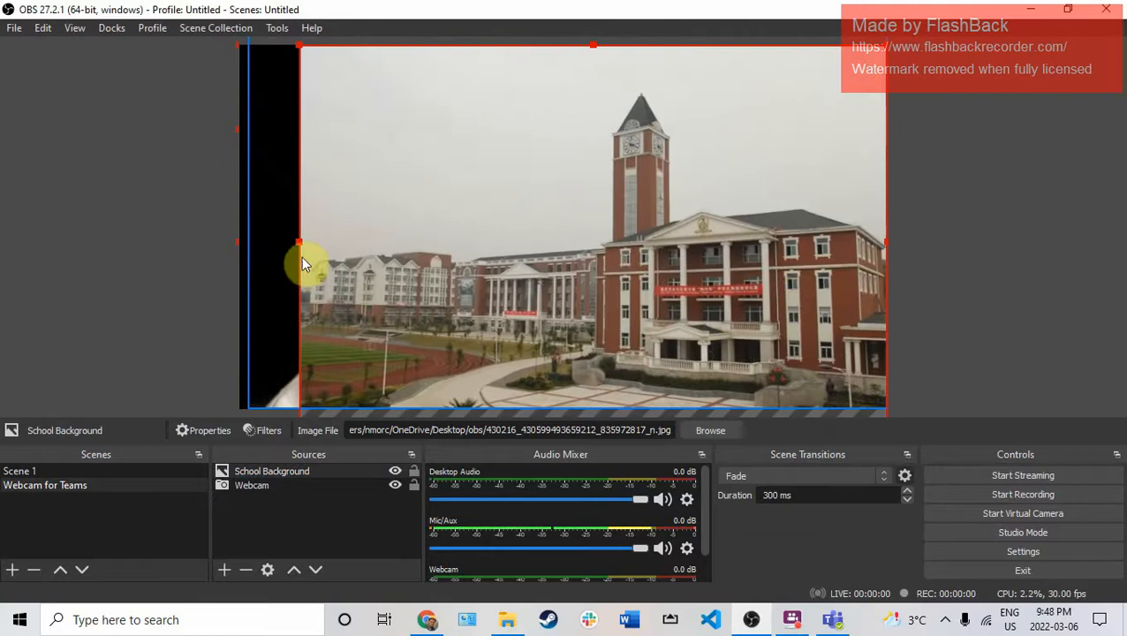
pyautogui.moveTo(301, 242); pyautogui.dragTo(240, 243)
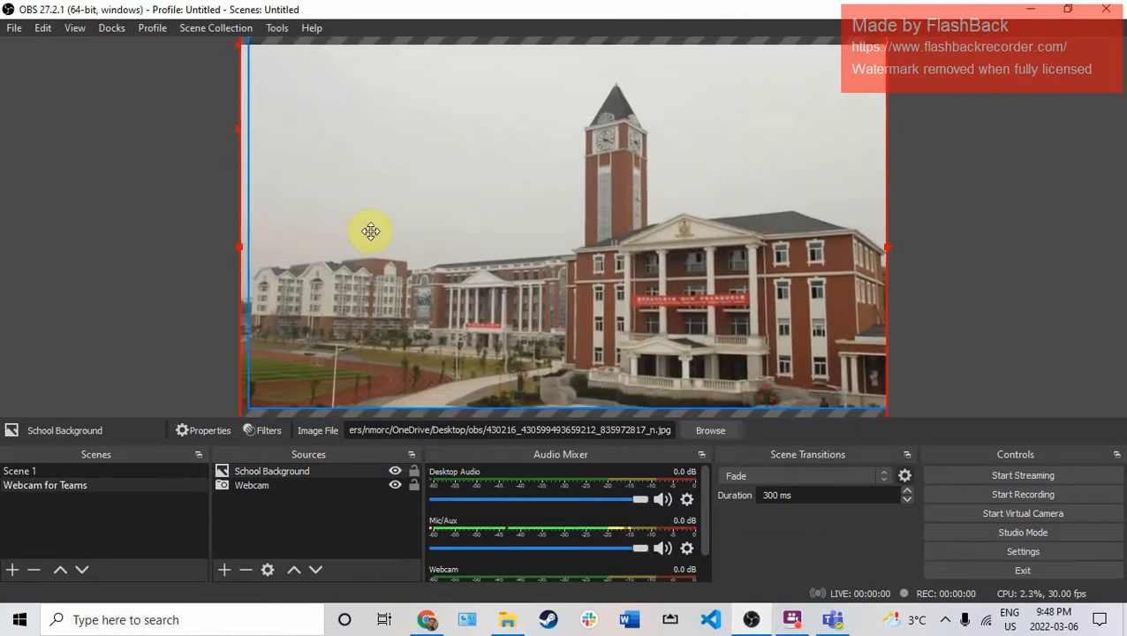
# - Reorder the sources so School Background sits below Webcam
pyautogui.click(251, 497)
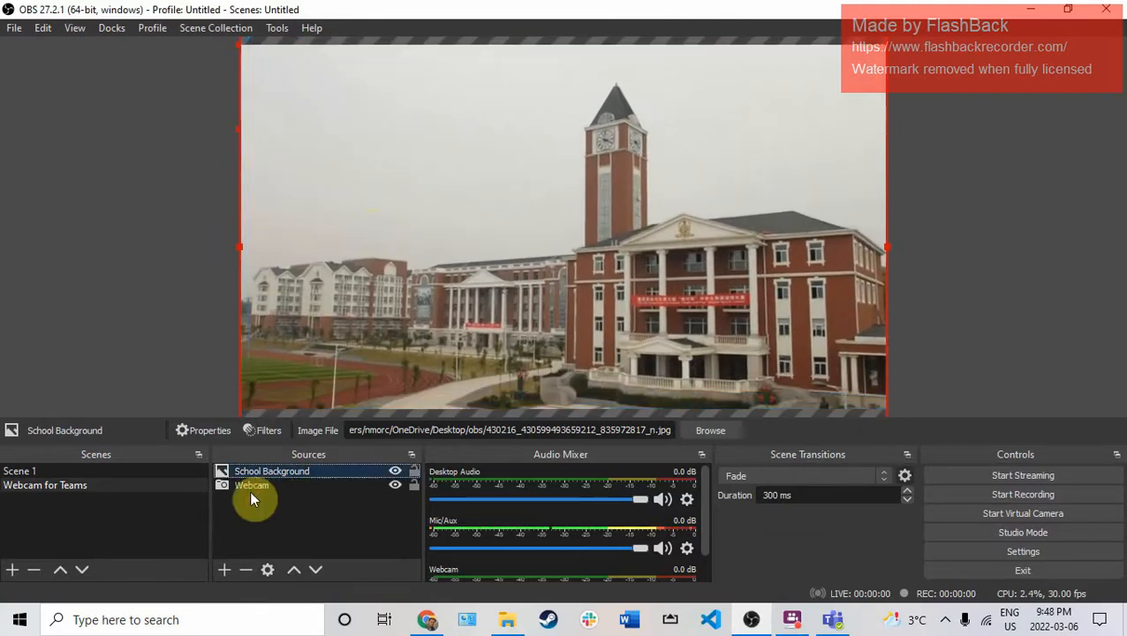
pyautogui.click(257, 477)
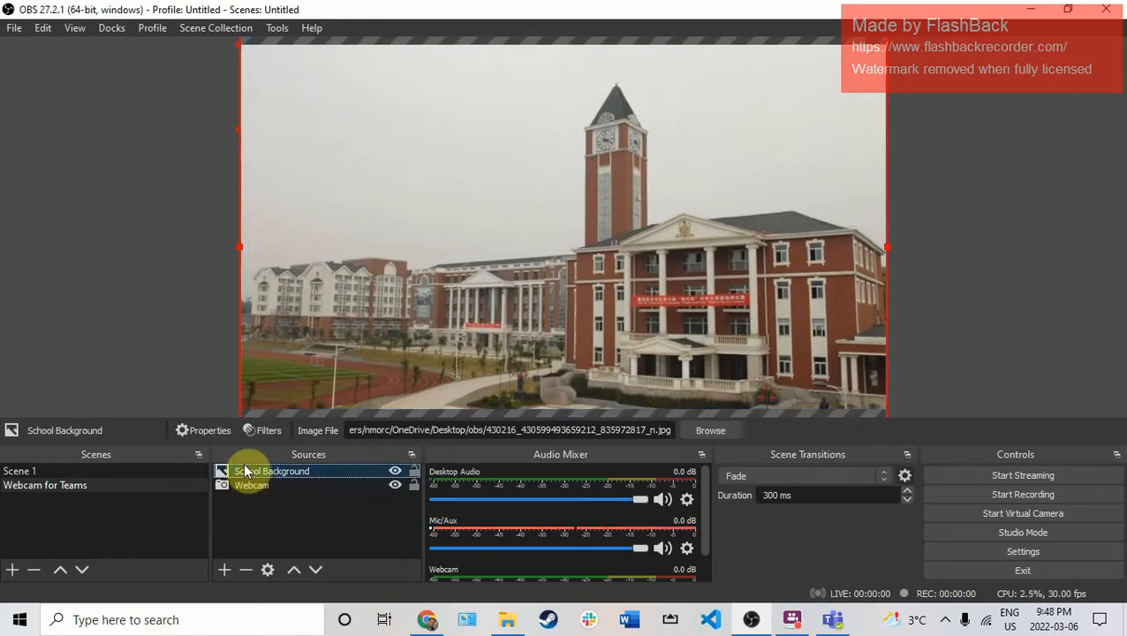
pyautogui.moveTo(292, 477); pyautogui.dragTo(303, 488)
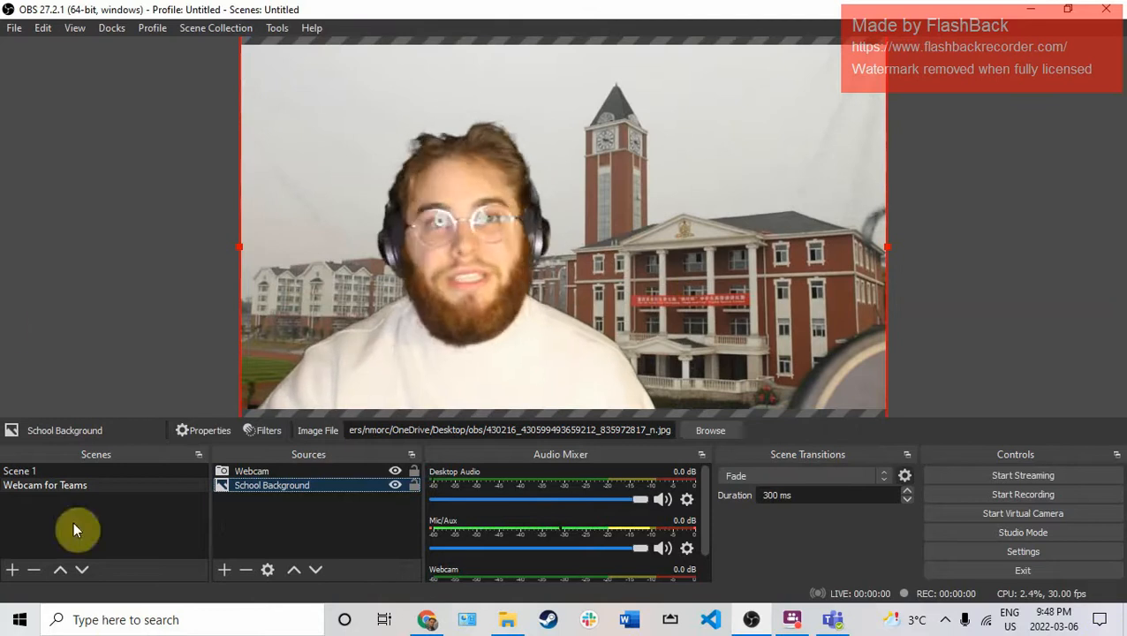
# - Select the webcam image in the preview and start the virtual camera
pyautogui.click(1076, 272)
pyautogui.click(492, 274)
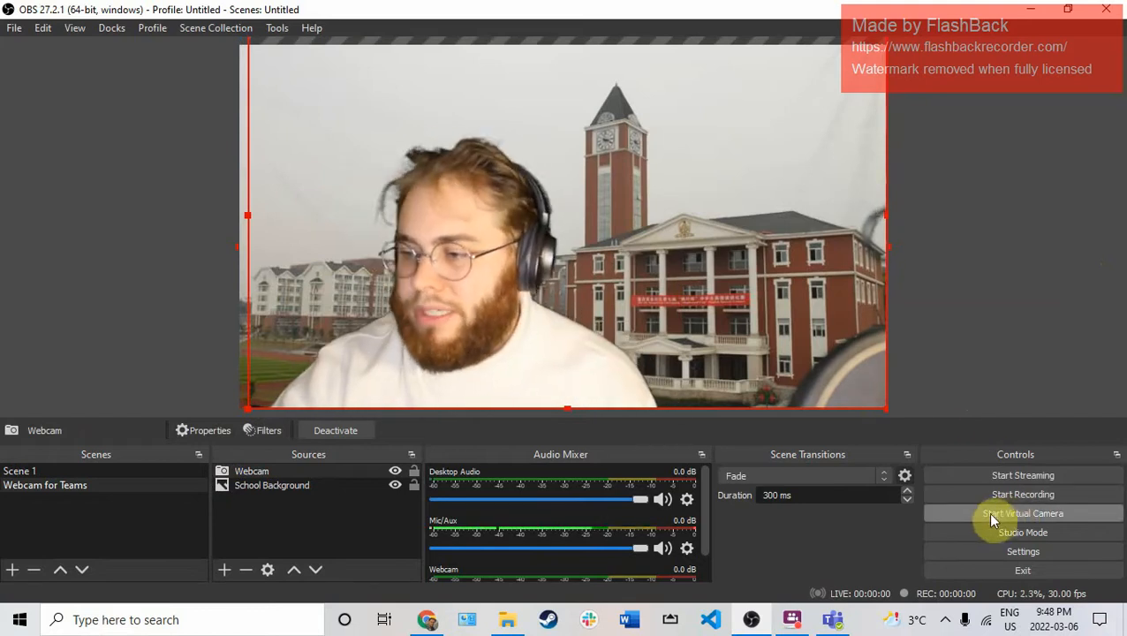
pyautogui.click(1049, 510)
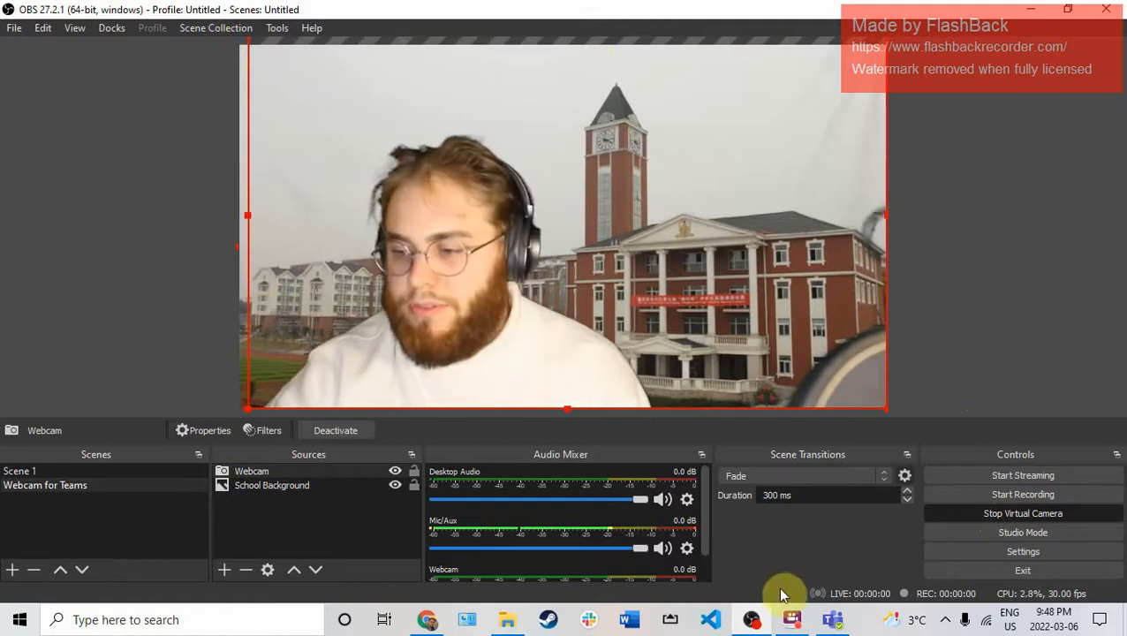
# - Switch to Microsoft Teams, start and join an instant meeting from the calendar, and dismiss the invitation prompt
pyautogui.click(838, 621)
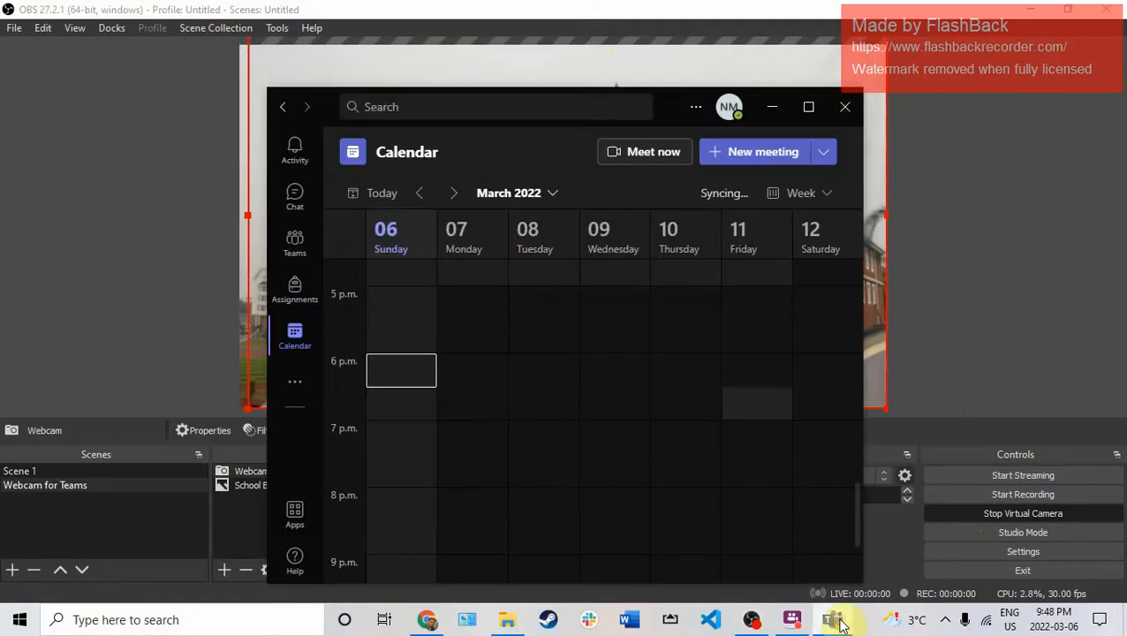
pyautogui.click(808, 111)
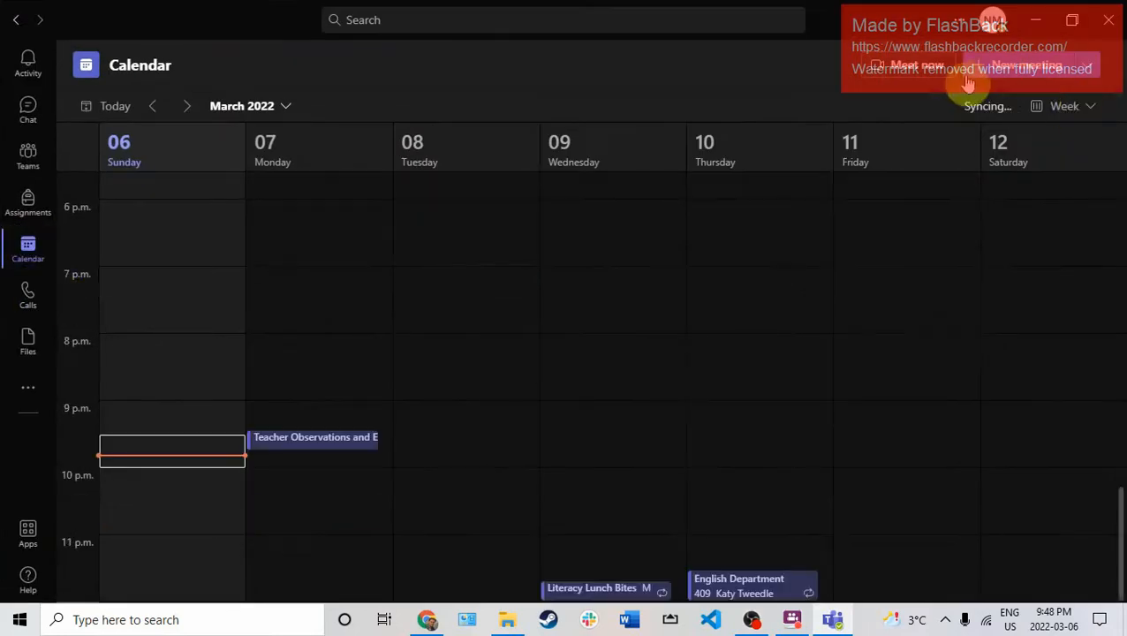
pyautogui.click(899, 69)
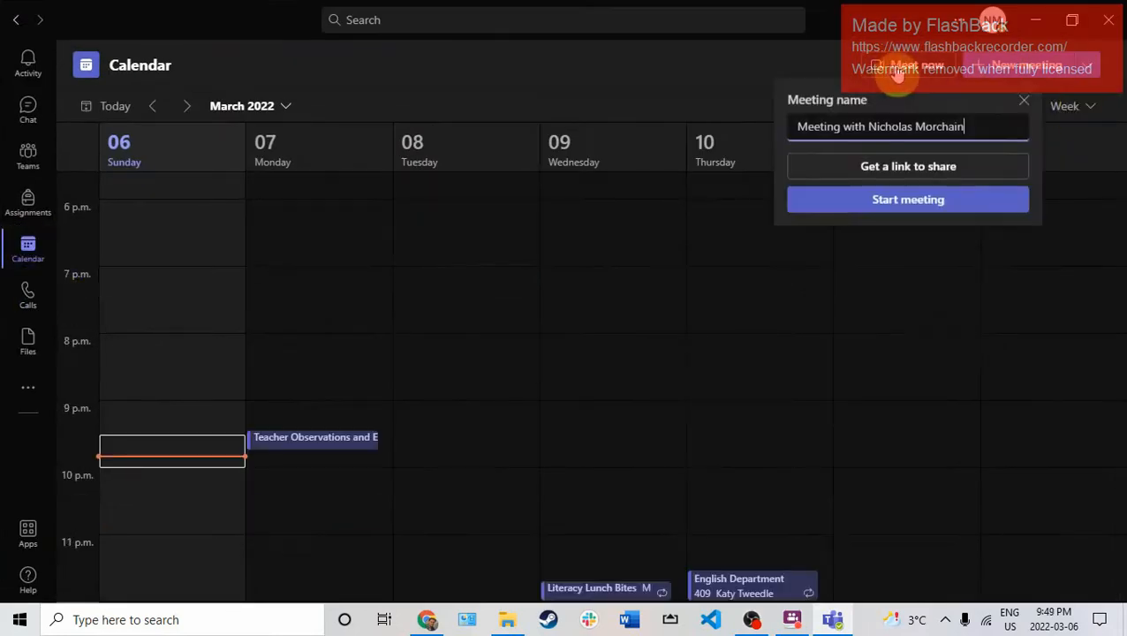
pyautogui.click(938, 204)
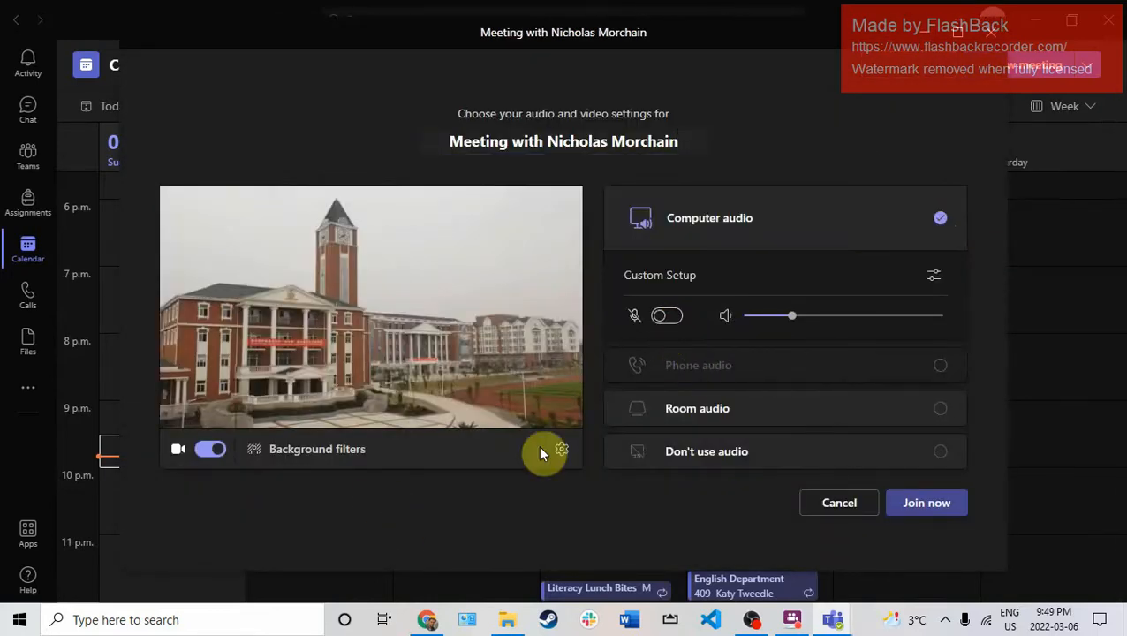
pyautogui.click(929, 505)
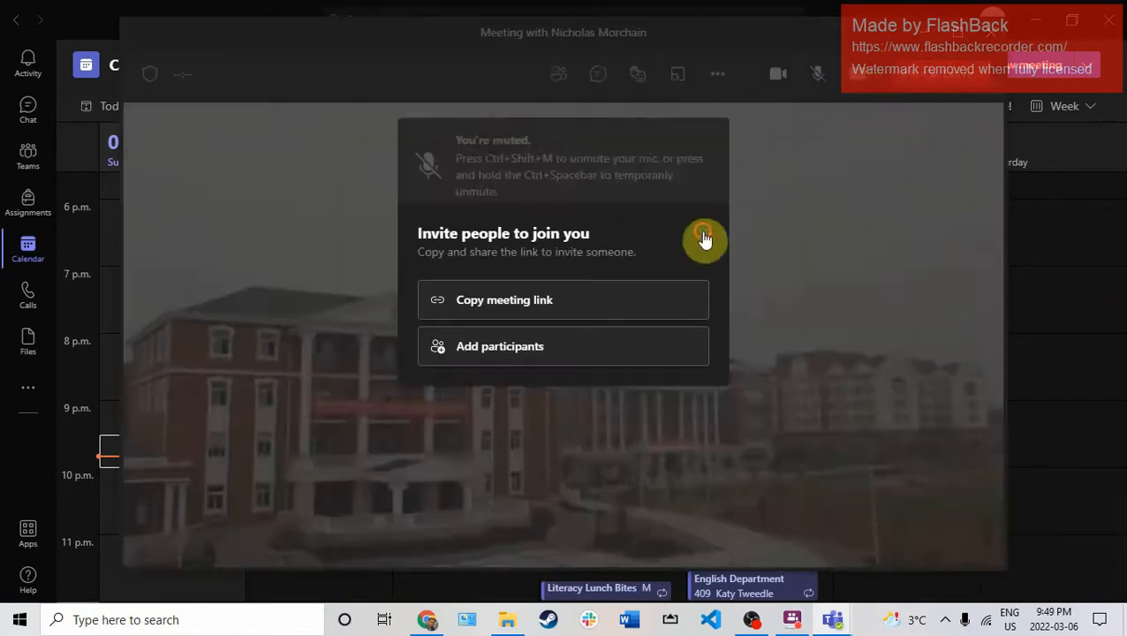
pyautogui.click(702, 233)
# - Turn off the meeting video and set the camera in the device settings to OBS Virtual Camera
pyautogui.click(776, 78)
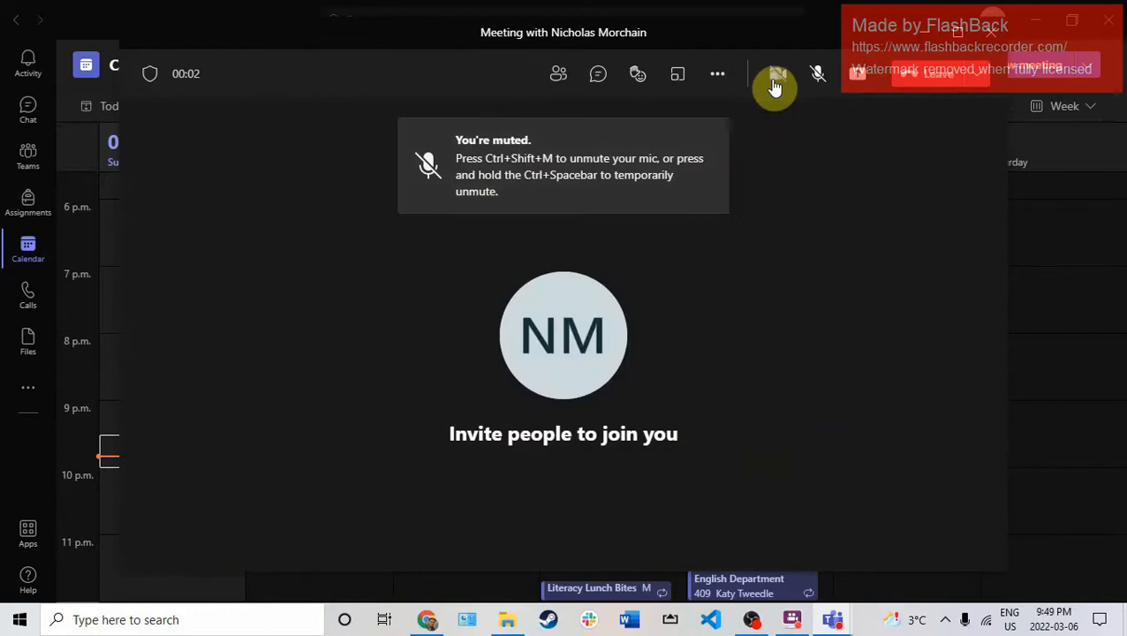
pyautogui.click(721, 77)
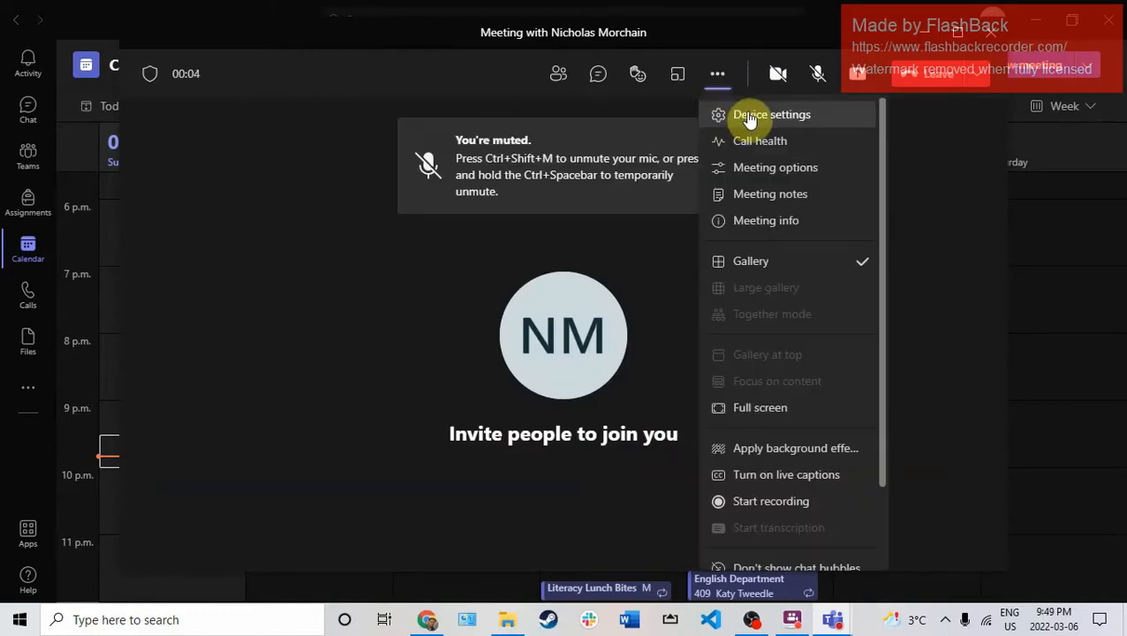
pyautogui.click(749, 116)
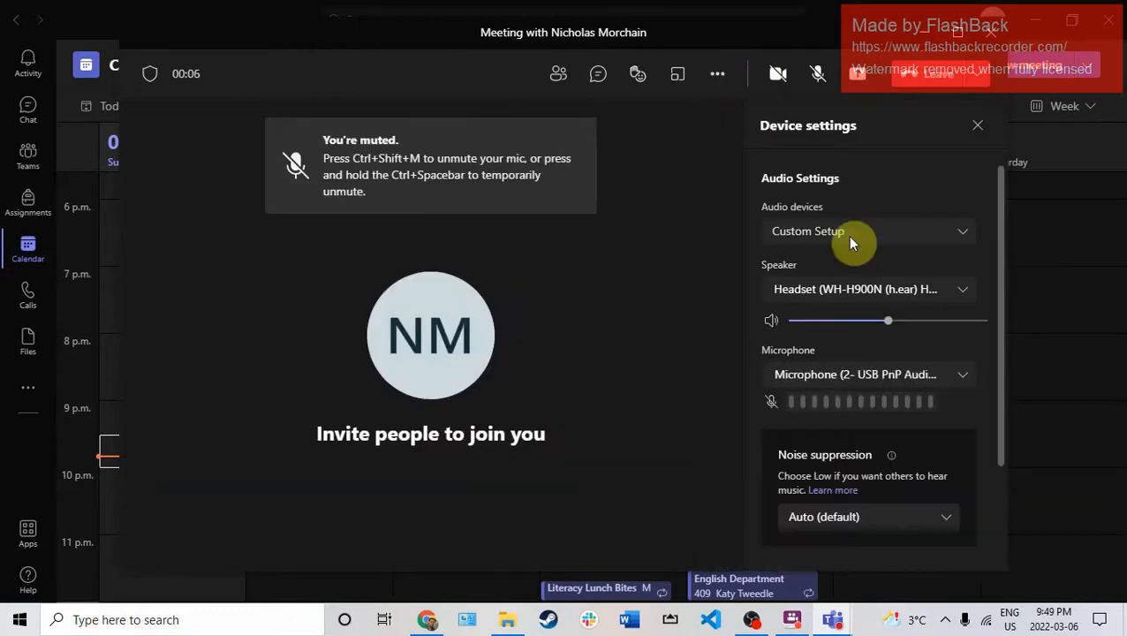
pyautogui.scroll(-3, 846, 389)
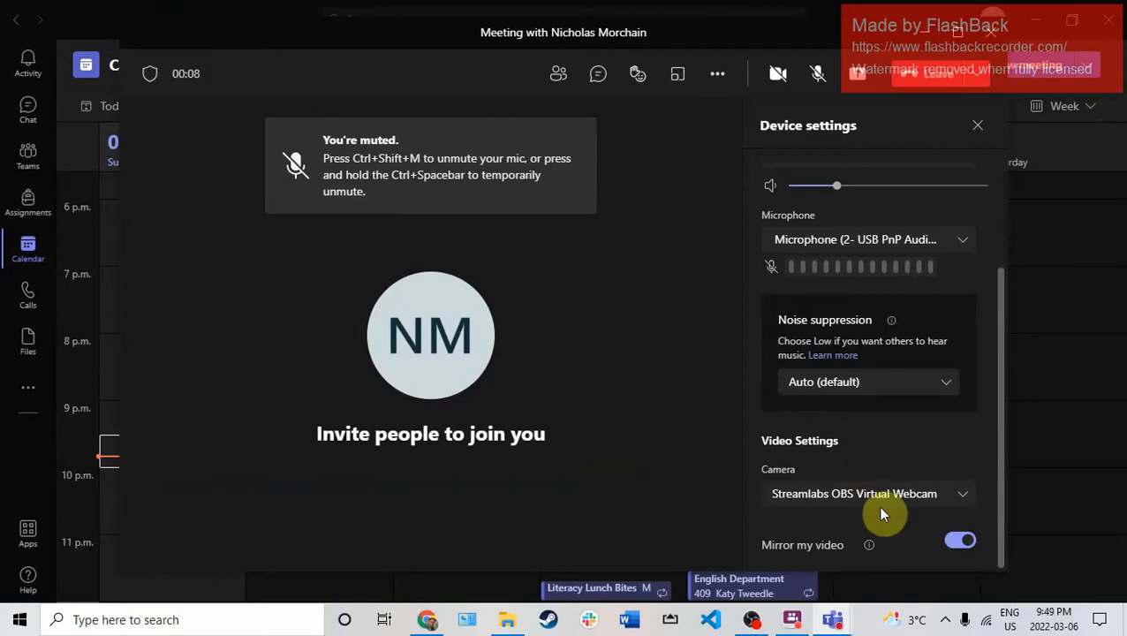
pyautogui.scroll(3, 885, 513)
pyautogui.scroll(1, 852, 381)
pyautogui.scroll(-2, 831, 362)
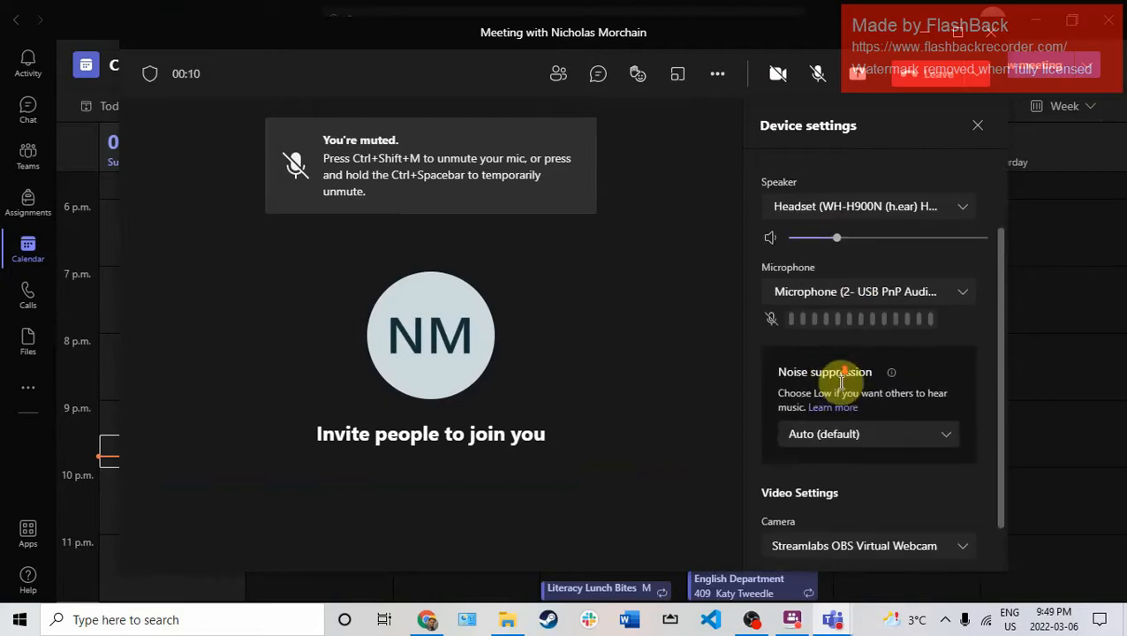
pyautogui.scroll(2, 846, 254)
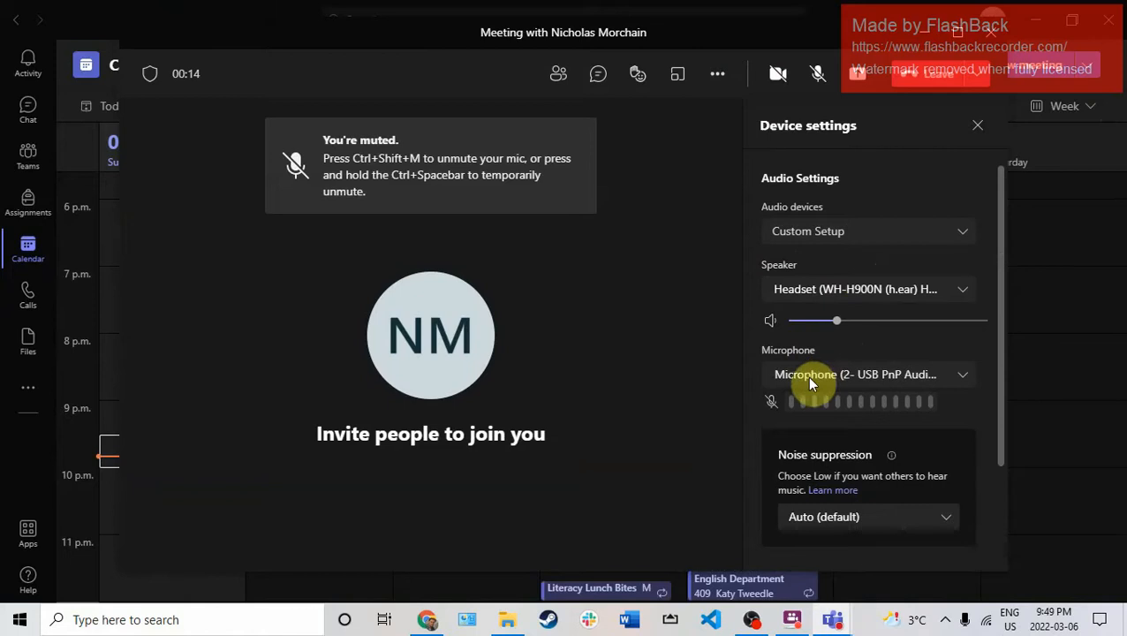
pyautogui.scroll(-3, 806, 376)
pyautogui.click(832, 497)
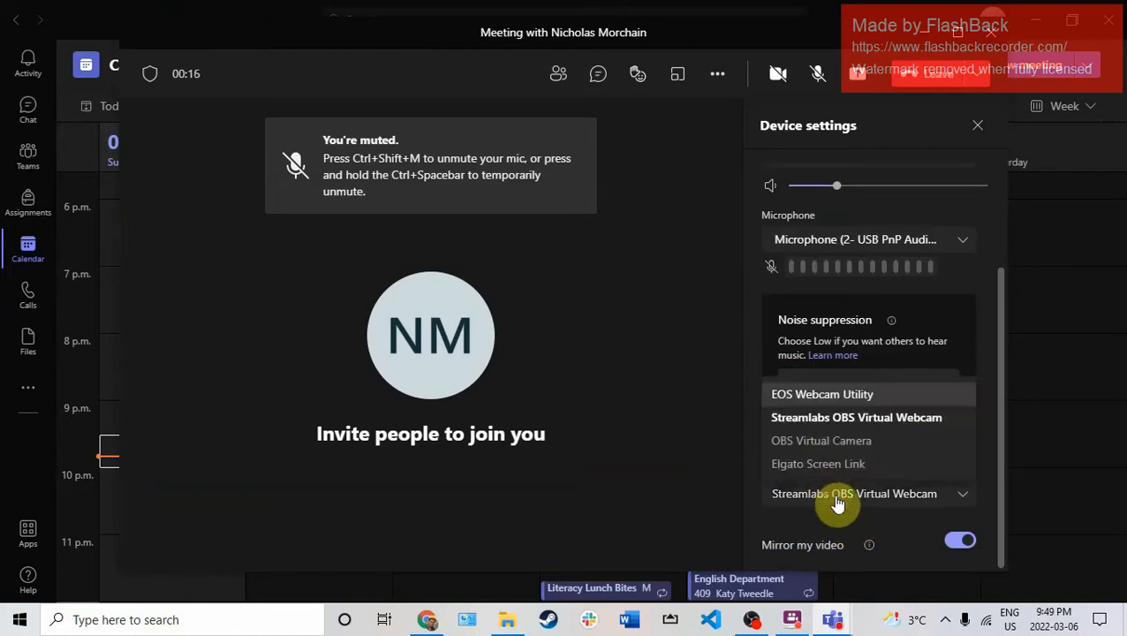
pyautogui.click(812, 440)
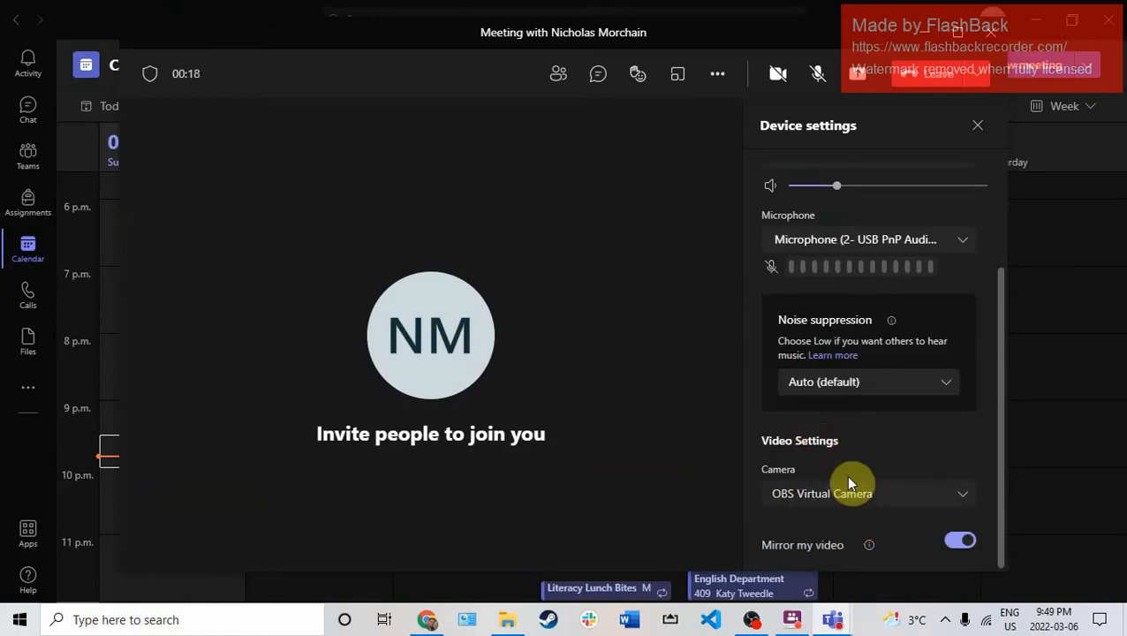
# - Switch the meeting camera to EOS Webcam Utility and back to OBS Virtual Camera
pyautogui.click(863, 496)
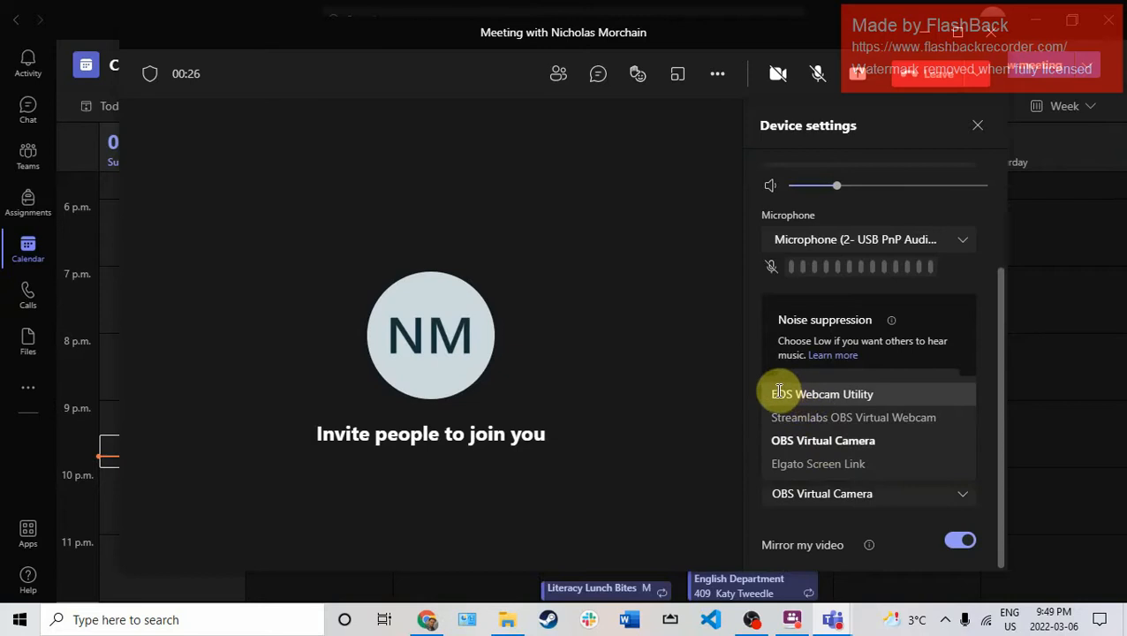
pyautogui.click(807, 397)
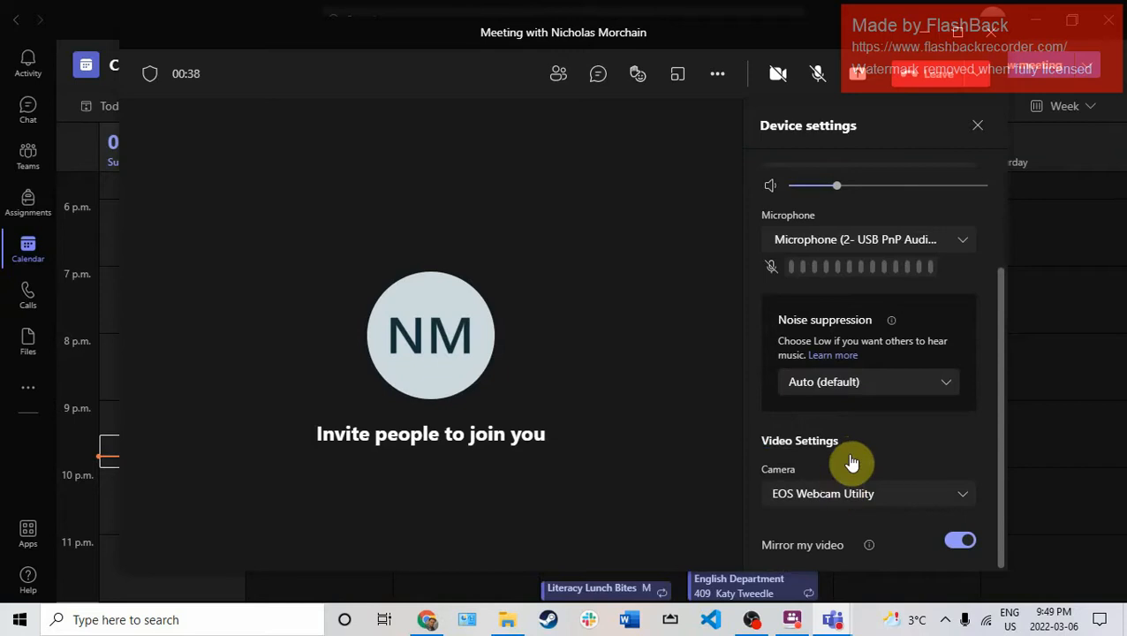
pyautogui.click(802, 491)
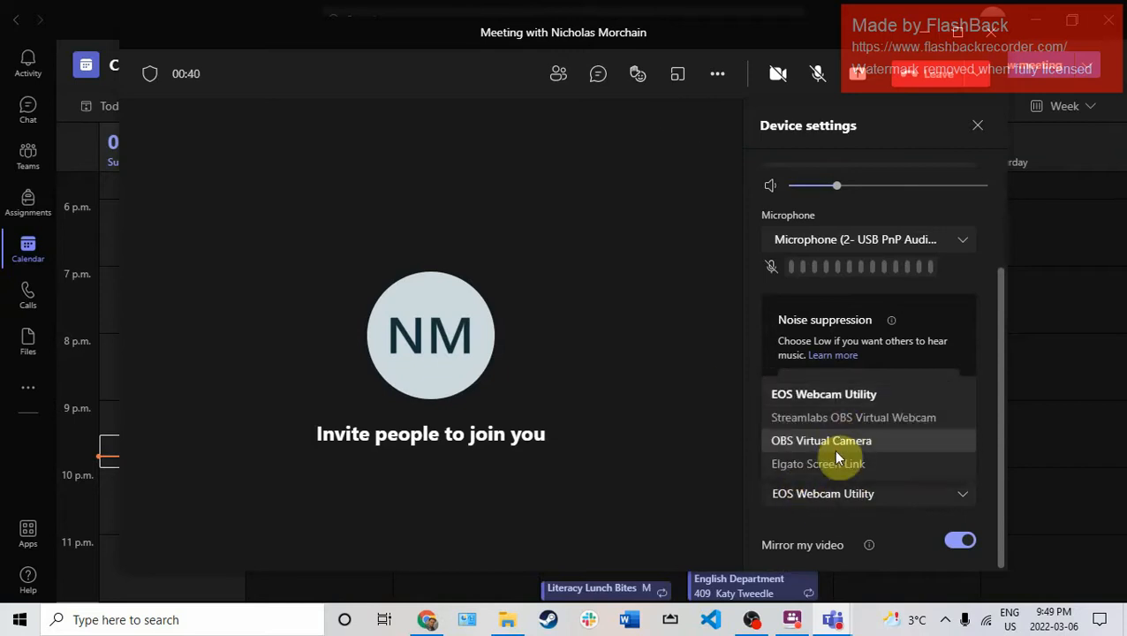
pyautogui.click(773, 445)
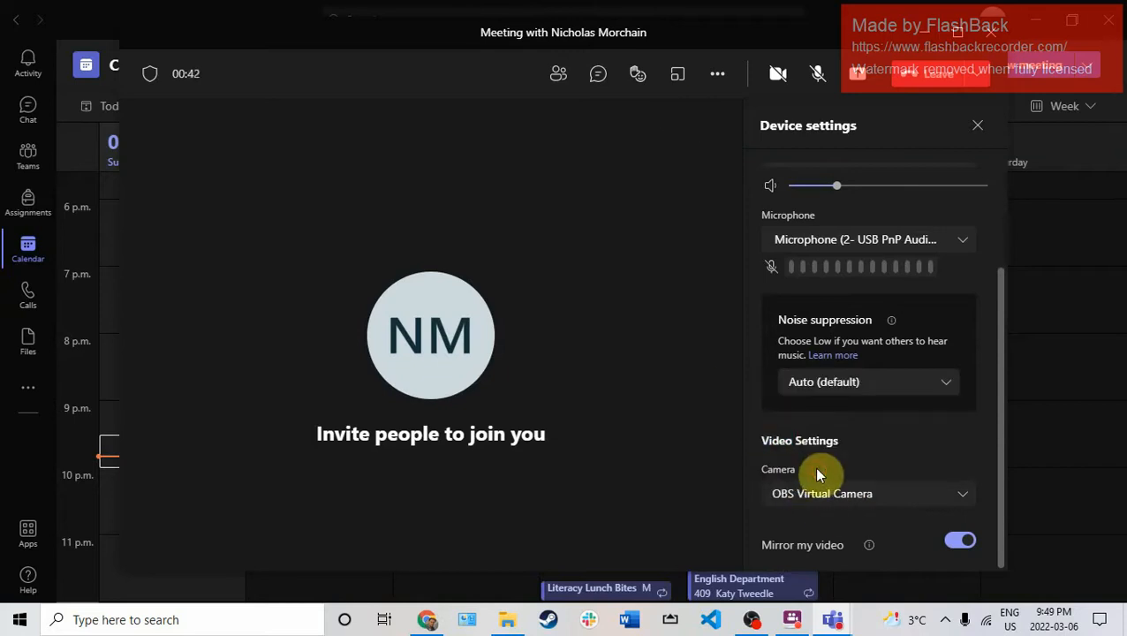
# - Turn on the meeting video with OBS Virtual Camera as the camera
pyautogui.scroll(3, 885, 265)
pyautogui.click(785, 78)
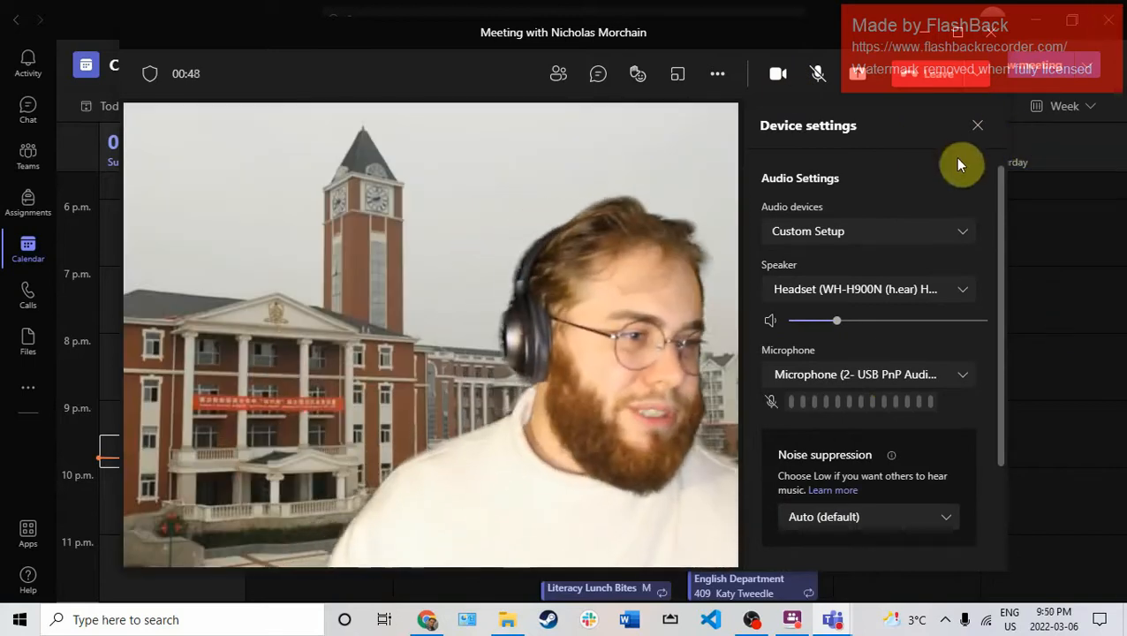
# - With the video on, try EOS Webcam Utility as the camera, then set it back to OBS Virtual Camera
pyautogui.scroll(-3, 903, 285)
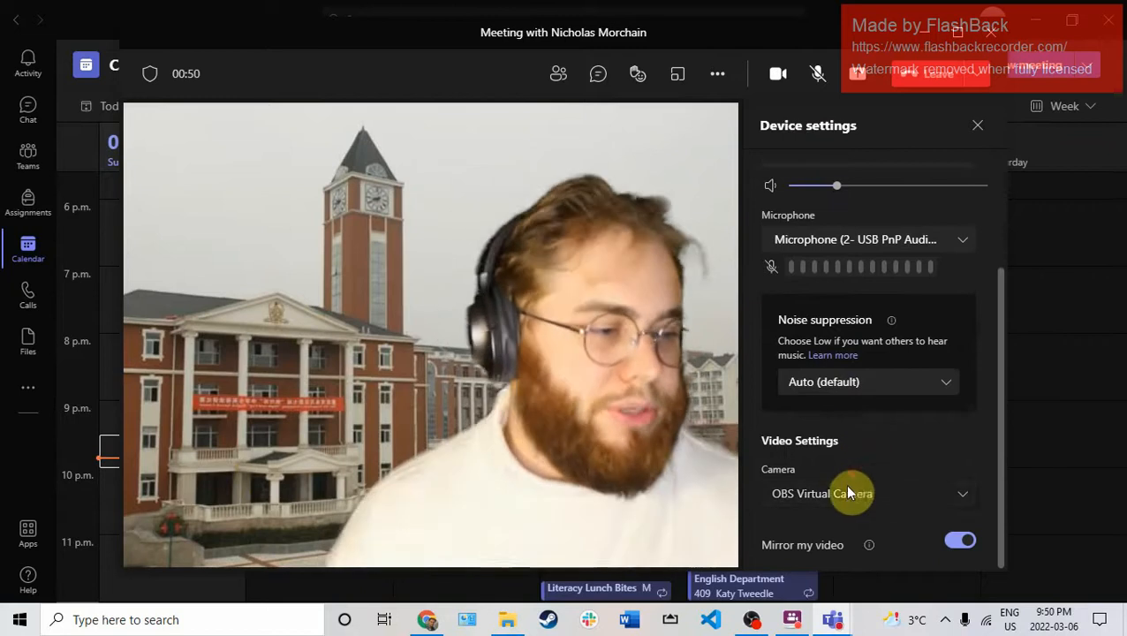
pyautogui.click(871, 499)
pyautogui.click(806, 396)
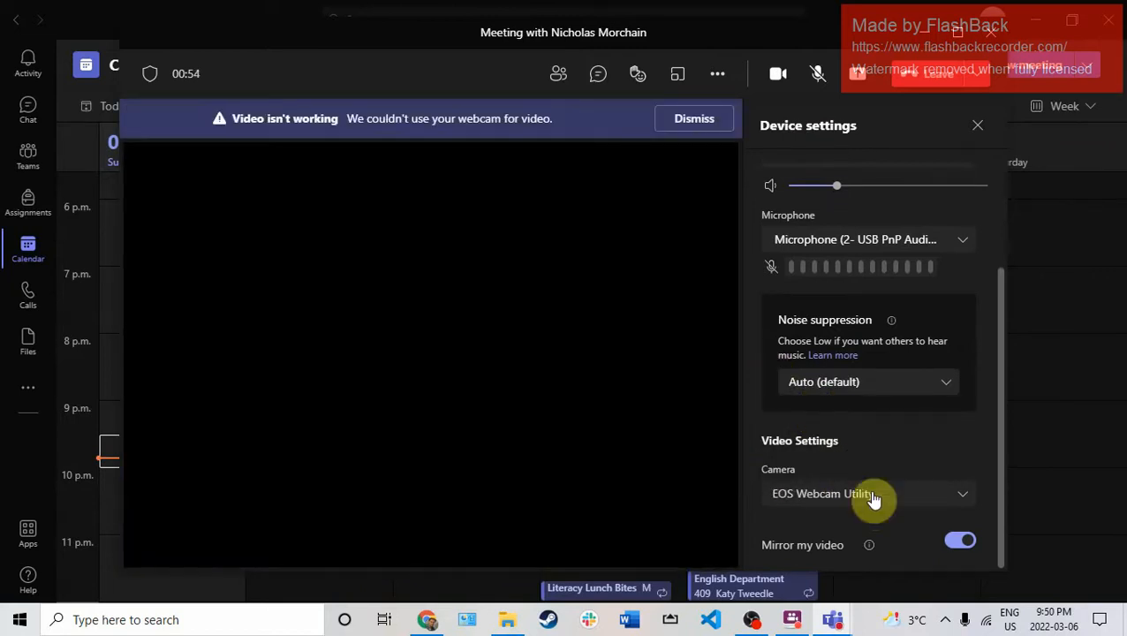
pyautogui.click(808, 491)
pyautogui.click(817, 441)
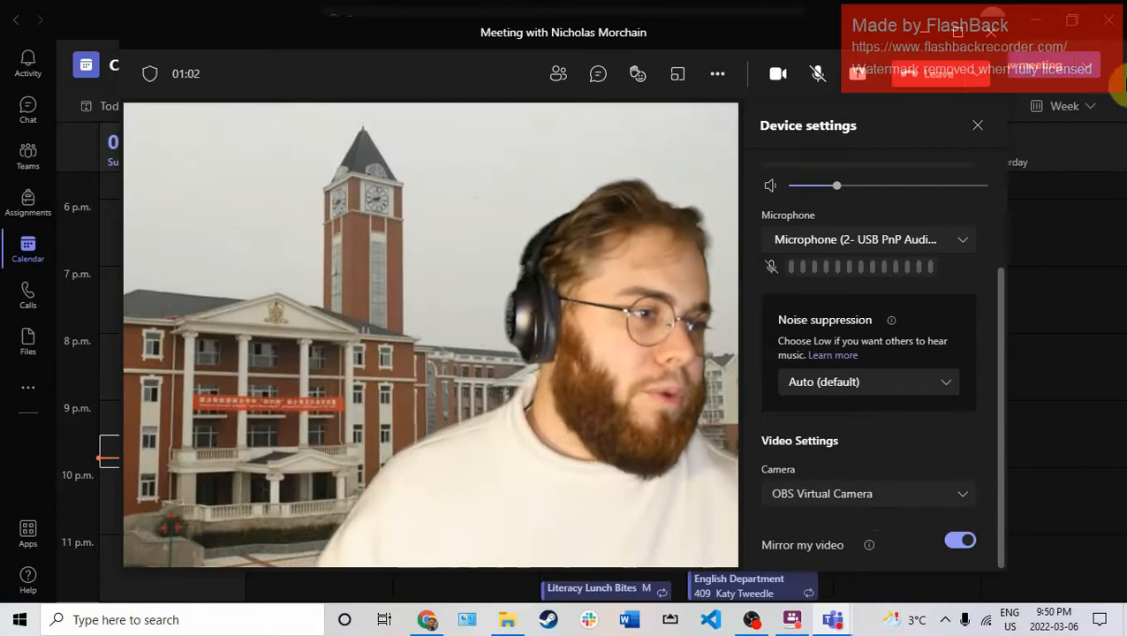
# - Close the meeting's device settings, switch to OBS Studio, and add a new scene named PowerPoint
pyautogui.click(978, 125)
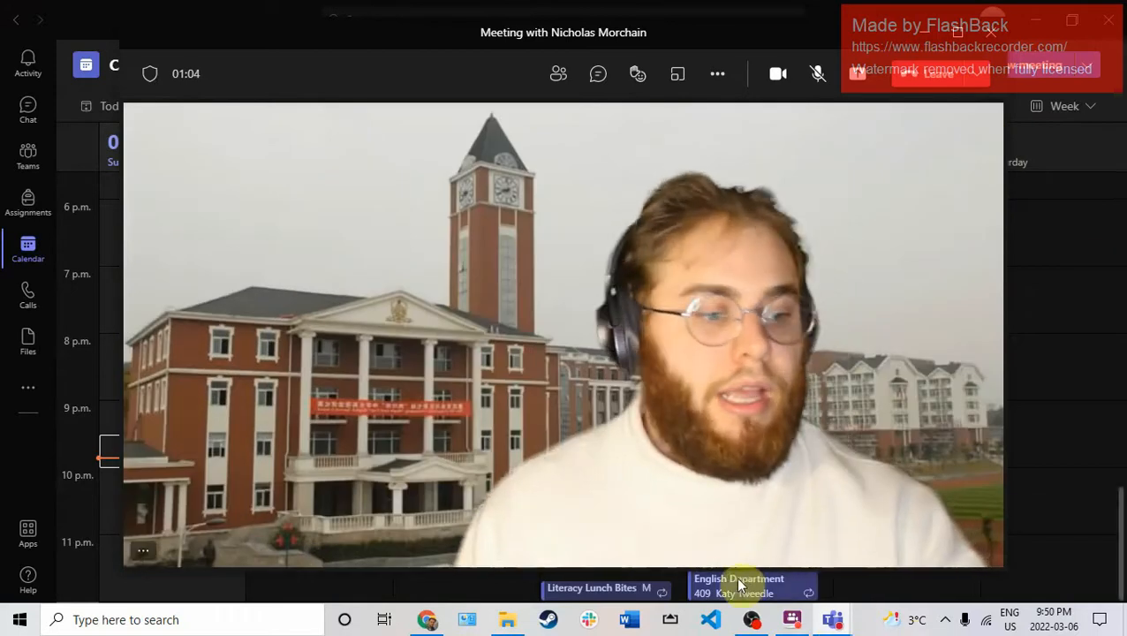
pyautogui.moveTo(834, 627)
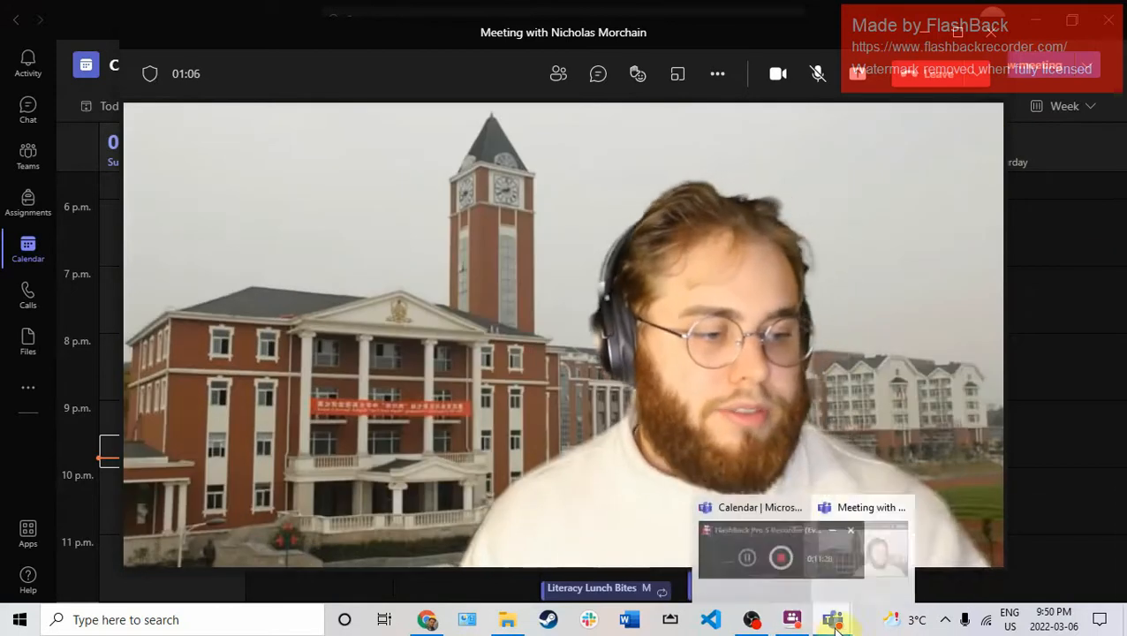
pyautogui.click(751, 619)
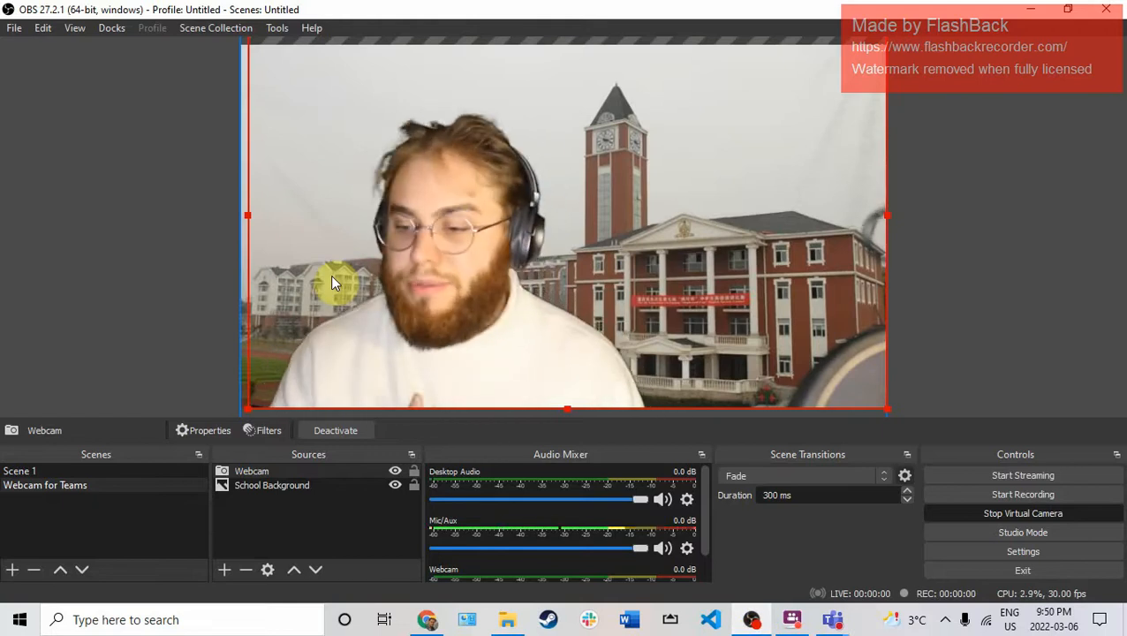
pyautogui.click(12, 570)
pyautogui.write('Pw')
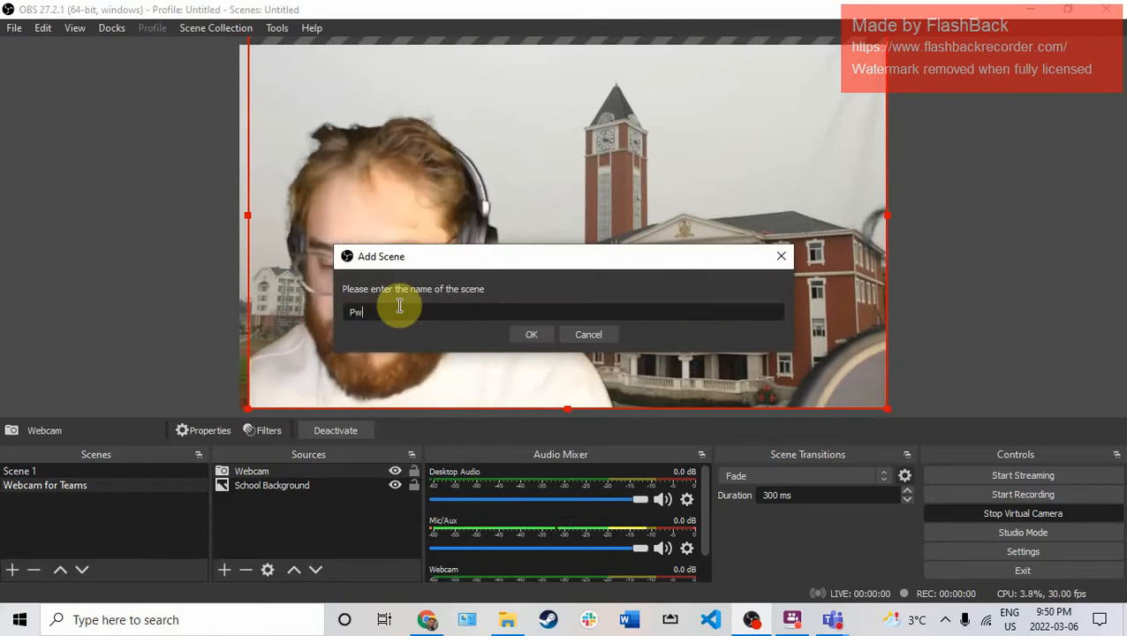
pyautogui.press('BackSpace')
pyautogui.write('owerPo')
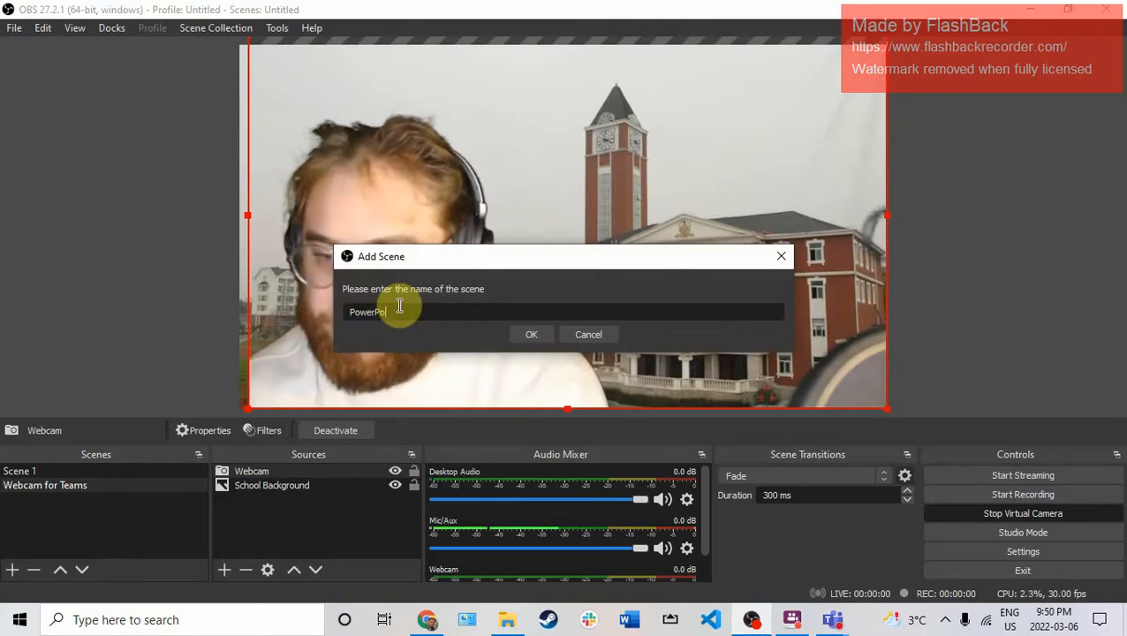
pyautogui.write('int')
pyautogui.press('Return')
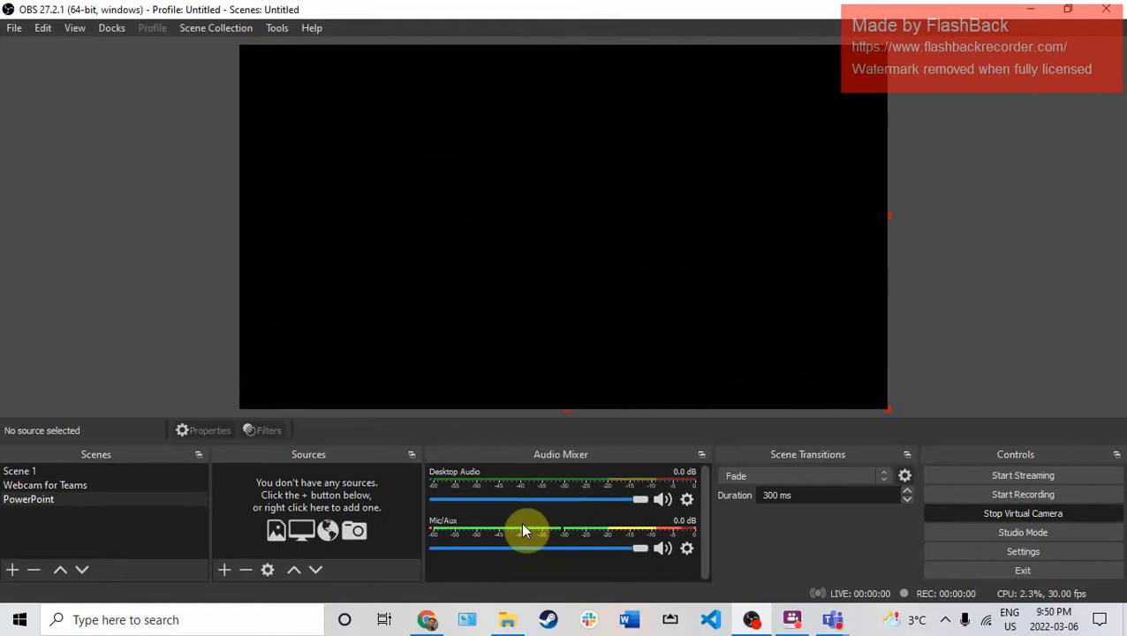
# - Open PowerPoint and create a blank presentation in a maximized window
pyautogui.click(97, 620)
pyautogui.write('power')
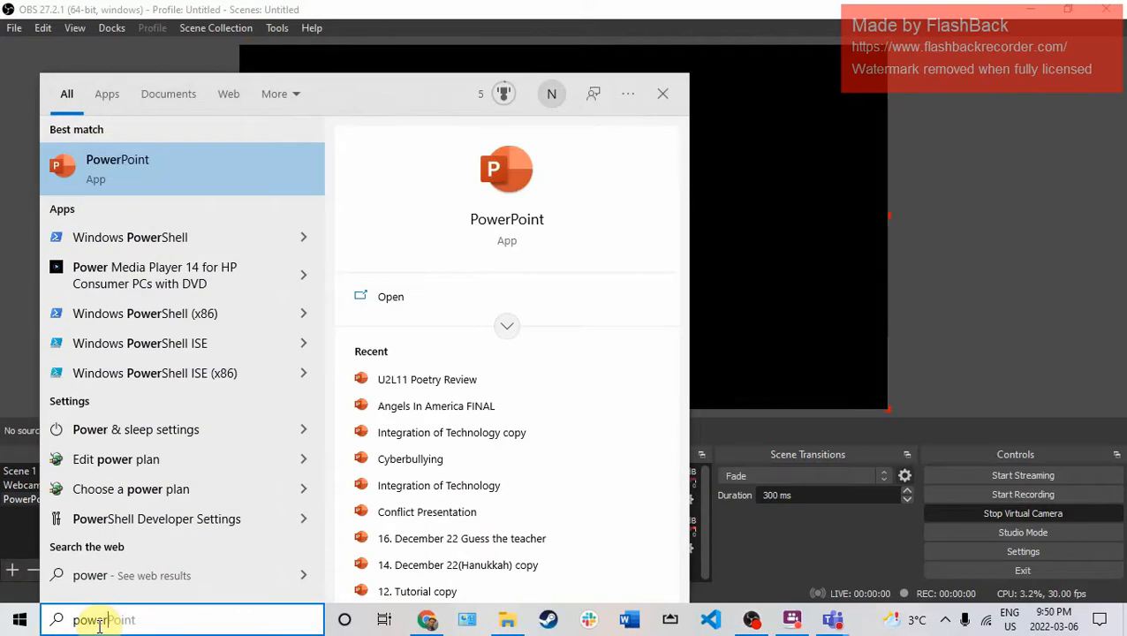
pyautogui.click(141, 177)
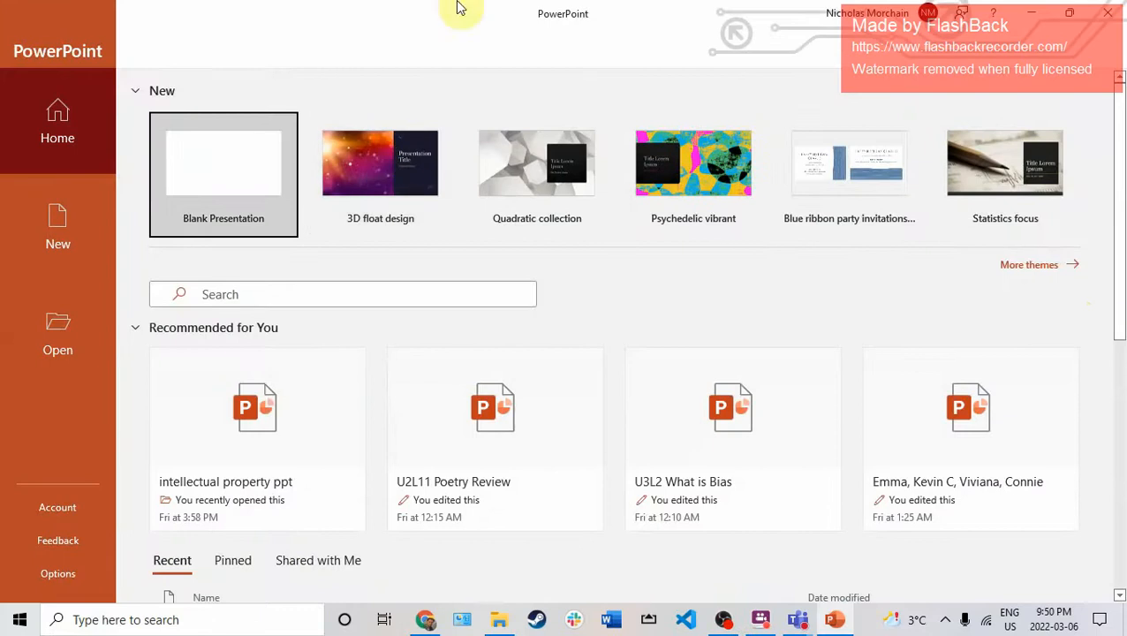
pyautogui.click(234, 138)
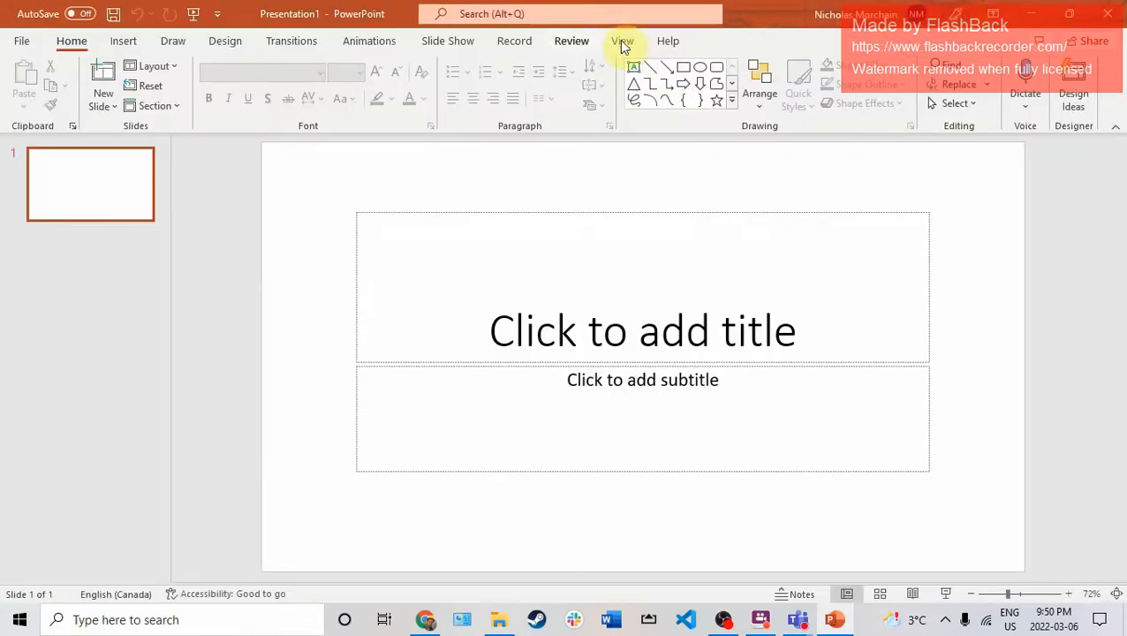
pyautogui.doubleClick(792, 23)
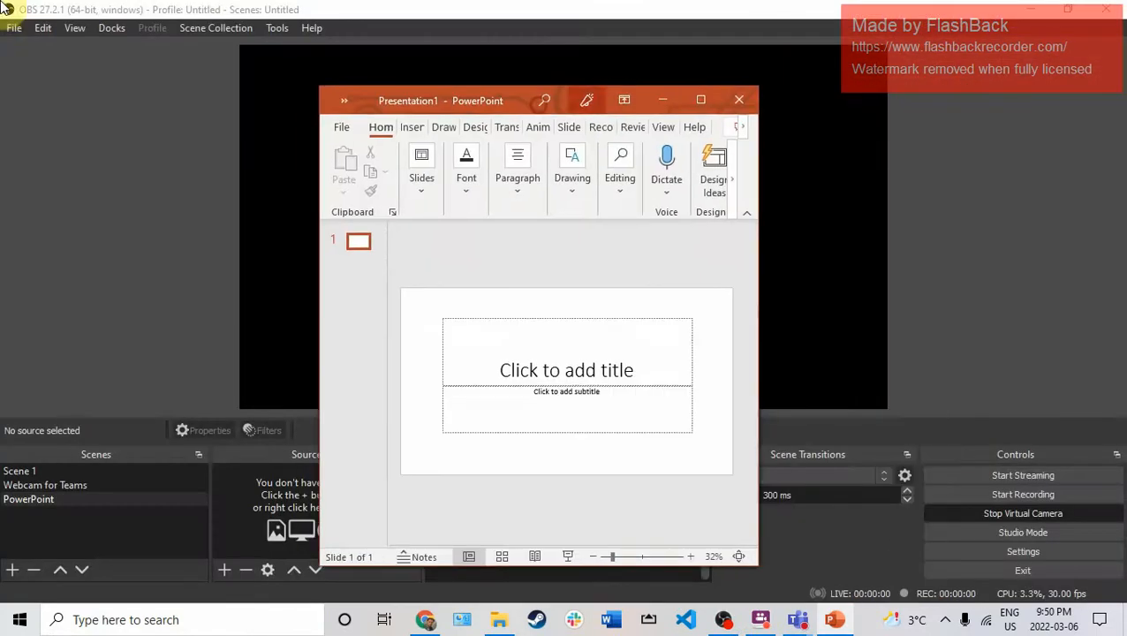
pyautogui.click(687, 103)
# - Return to OBS Studio, add the existing Webcam video capture source to the PowerPoint scene, and enlarge it to nearly fill the canvas
pyautogui.click(723, 621)
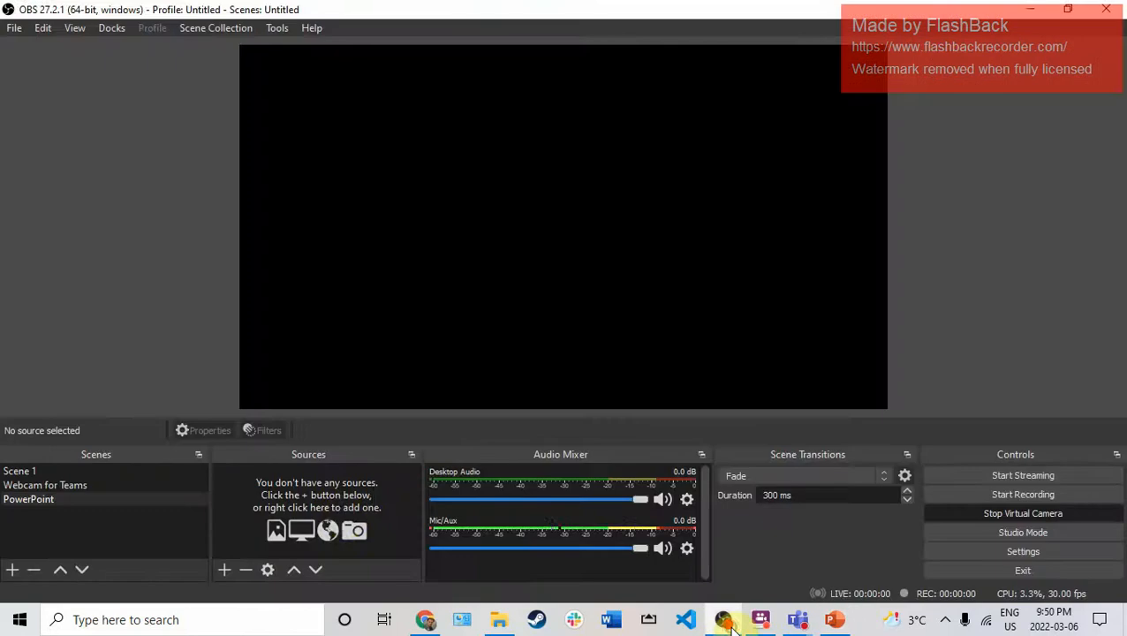
pyautogui.click(228, 571)
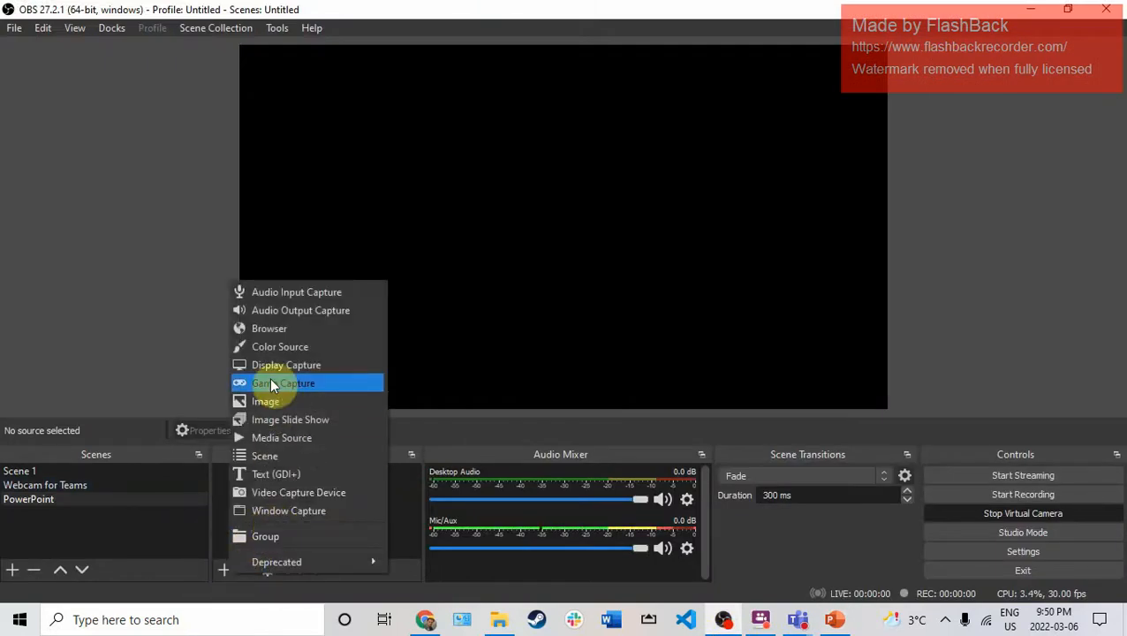
pyautogui.click(304, 494)
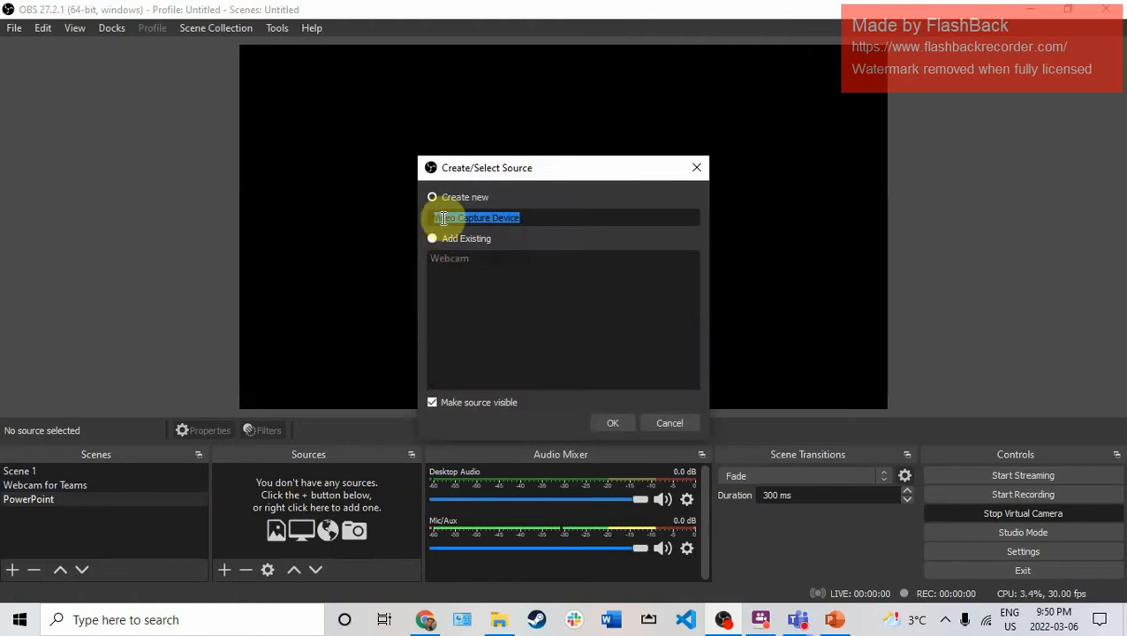
pyautogui.click(442, 240)
pyautogui.click(438, 260)
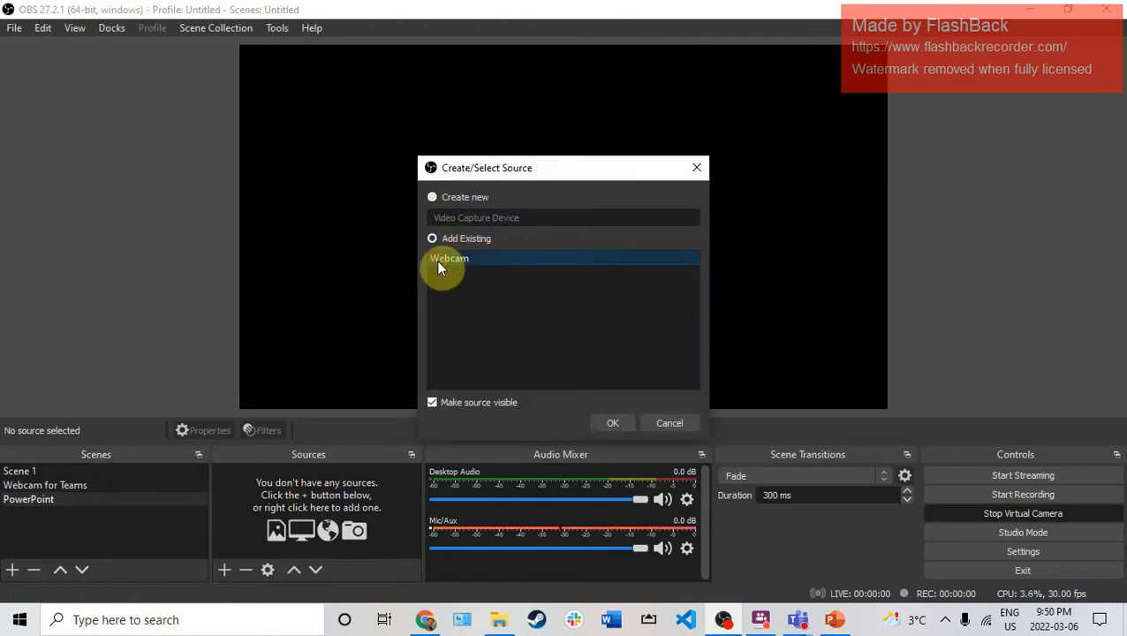
pyautogui.click(613, 423)
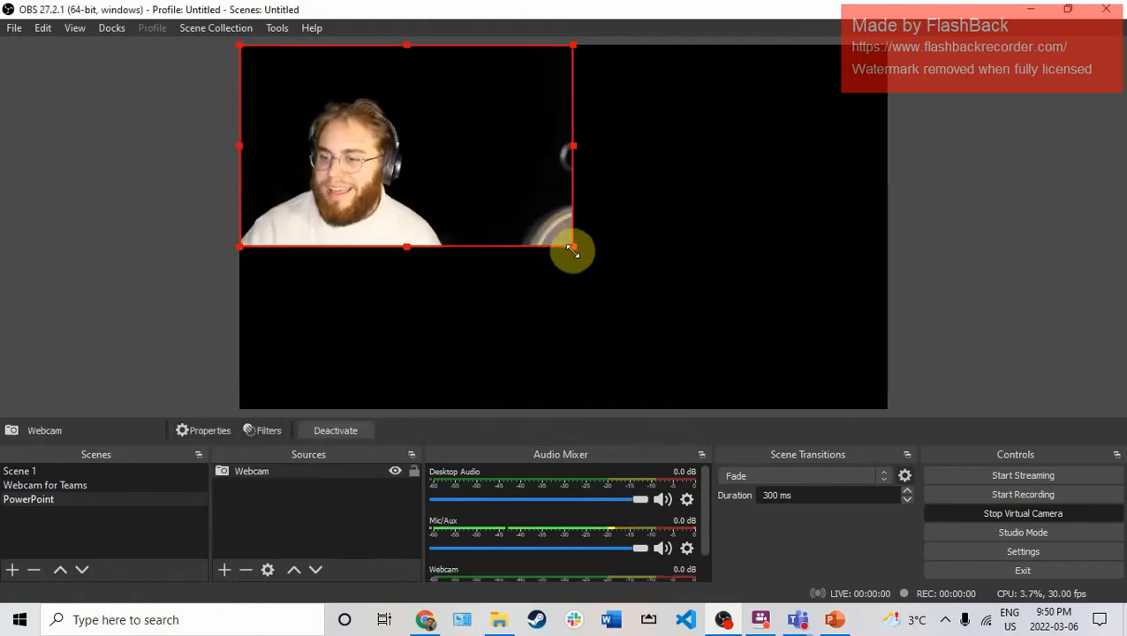
pyautogui.moveTo(573, 248); pyautogui.dragTo(831, 362)
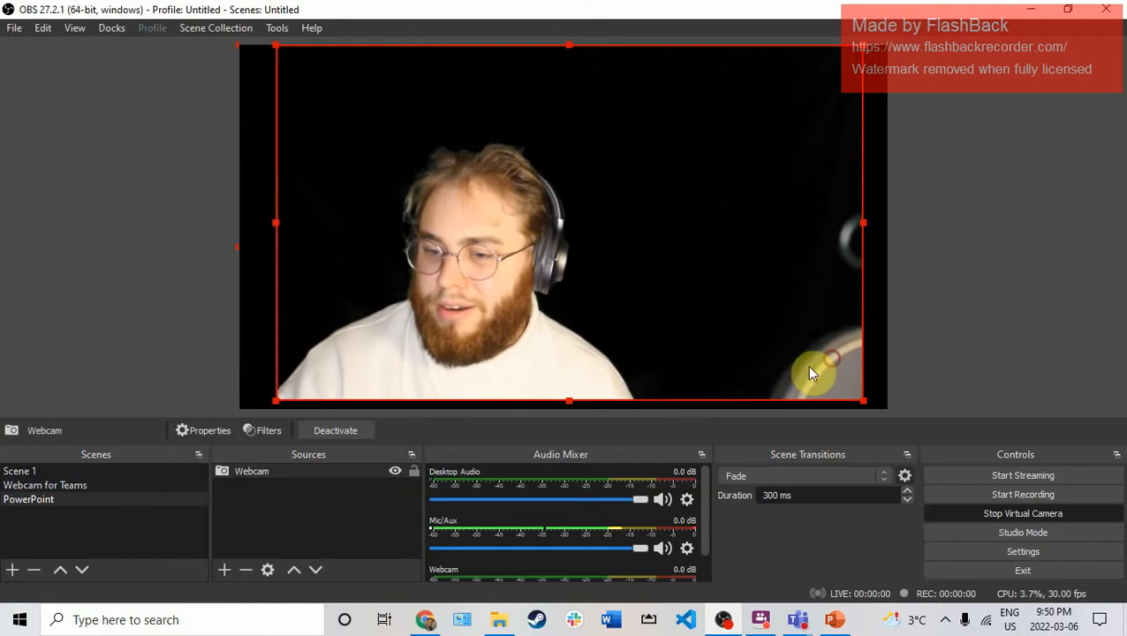
pyautogui.moveTo(276, 221); pyautogui.dragTo(232, 229)
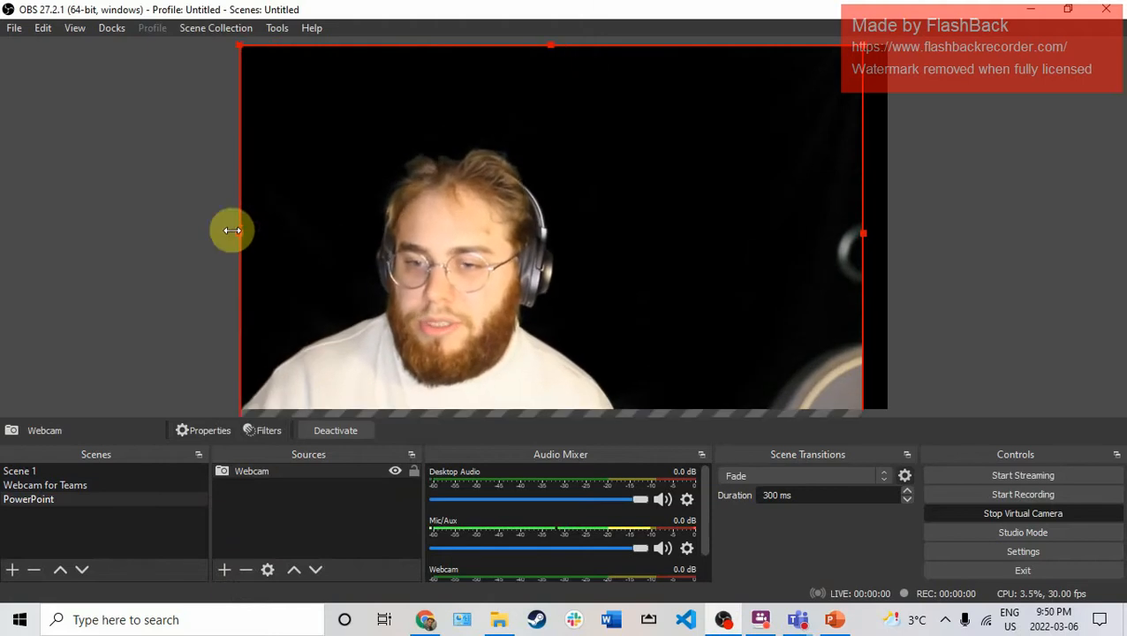
# - Start adding a new window capture source to the PowerPoint scene and try to name it PowerPoint
pyautogui.click(222, 569)
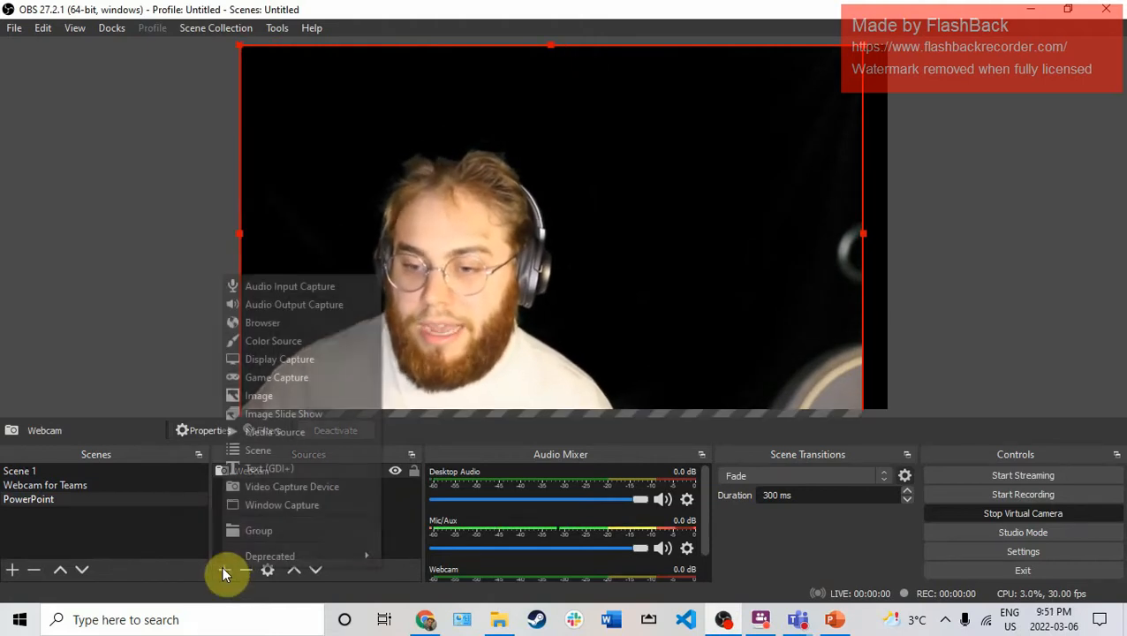
pyautogui.click(237, 511)
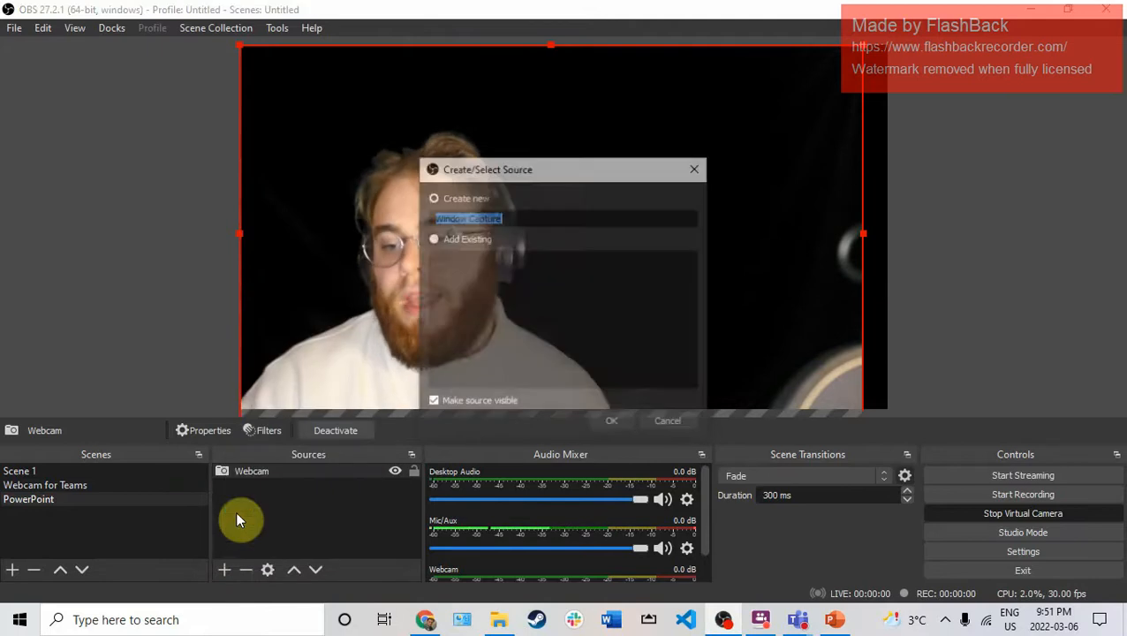
pyautogui.write('Po')
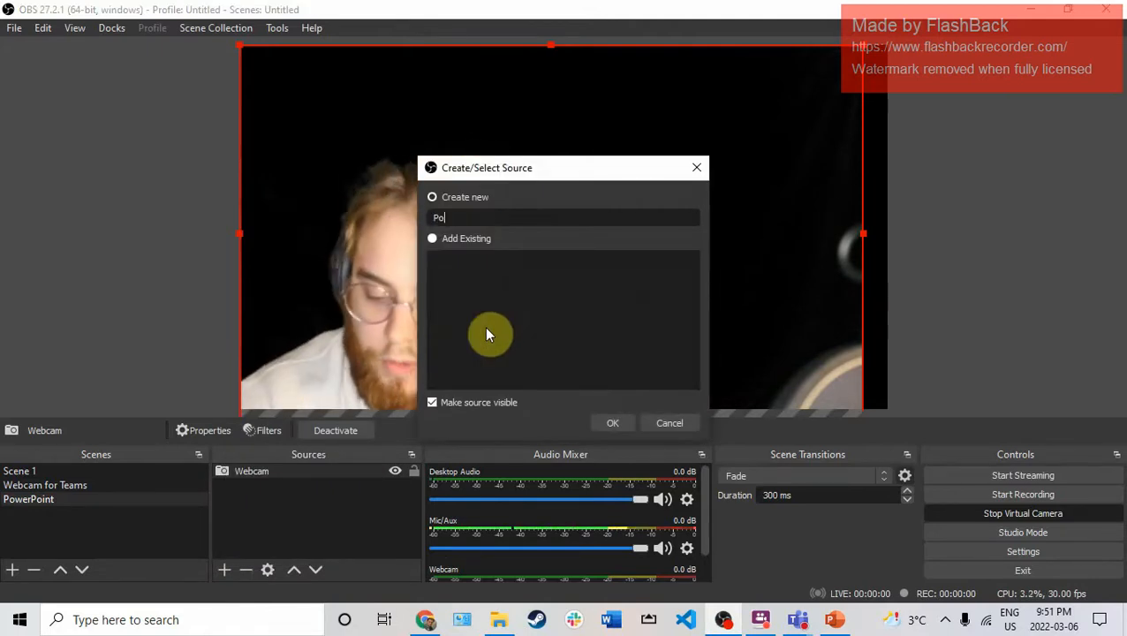
pyautogui.write('werPoint')
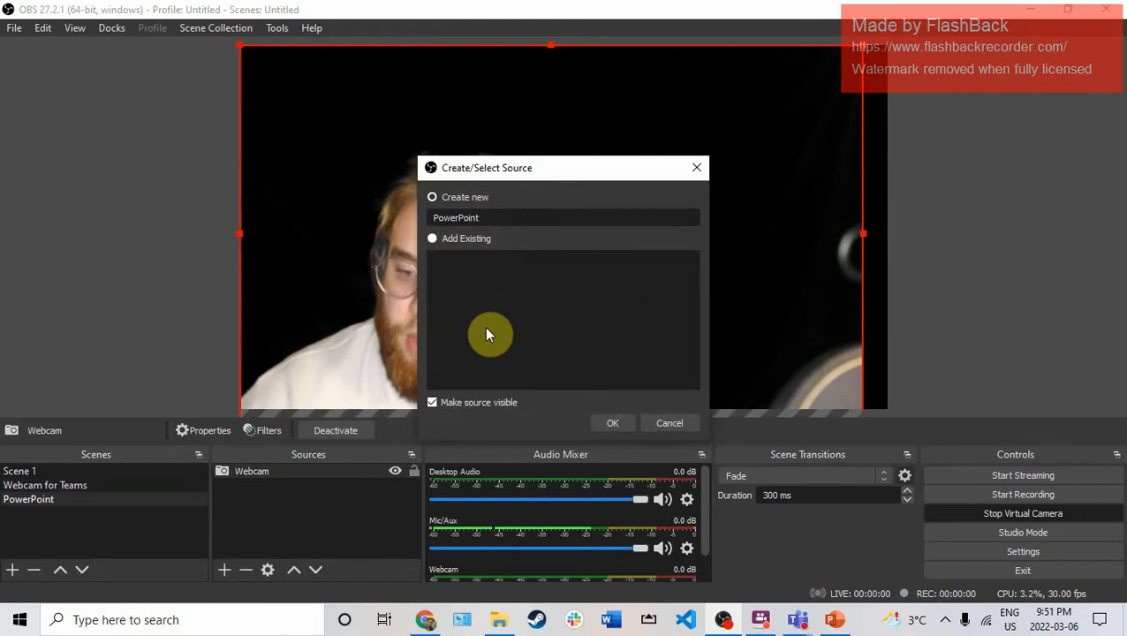
pyautogui.click(596, 422)
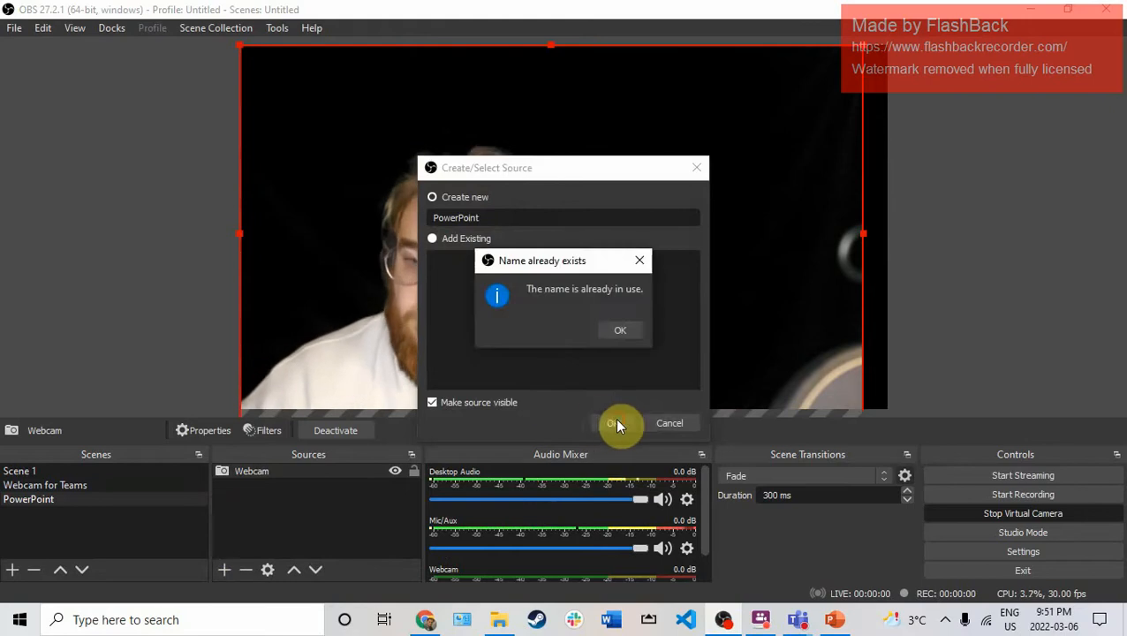
pyautogui.click(607, 333)
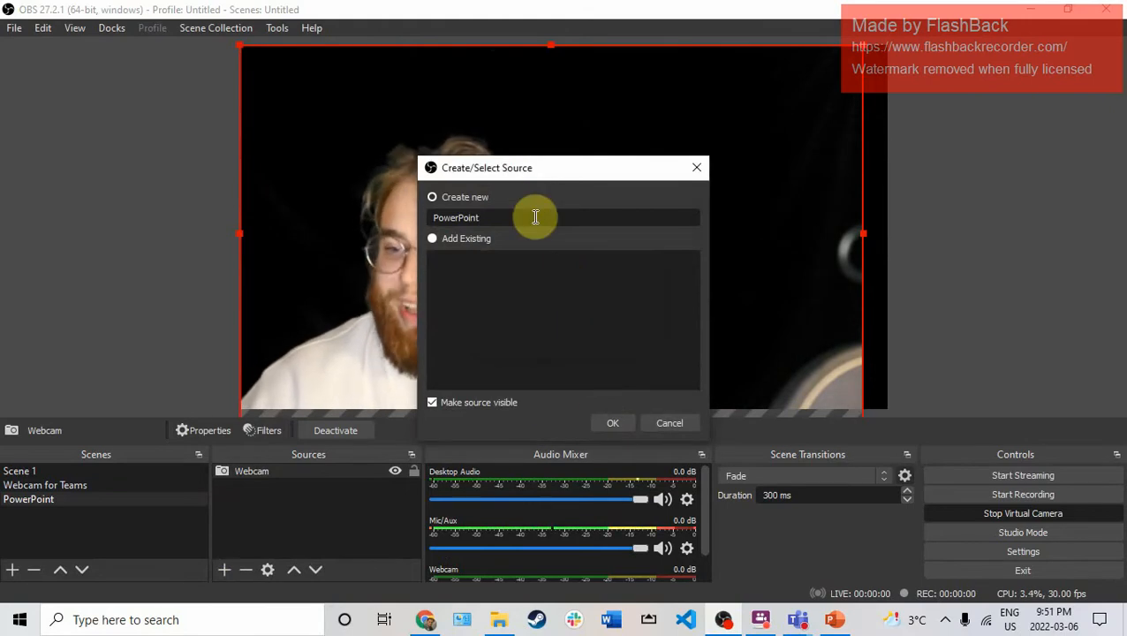
# - Change the new window capture source's name to PPT and create it
pyautogui.click(535, 217)
pyautogui.write('2')
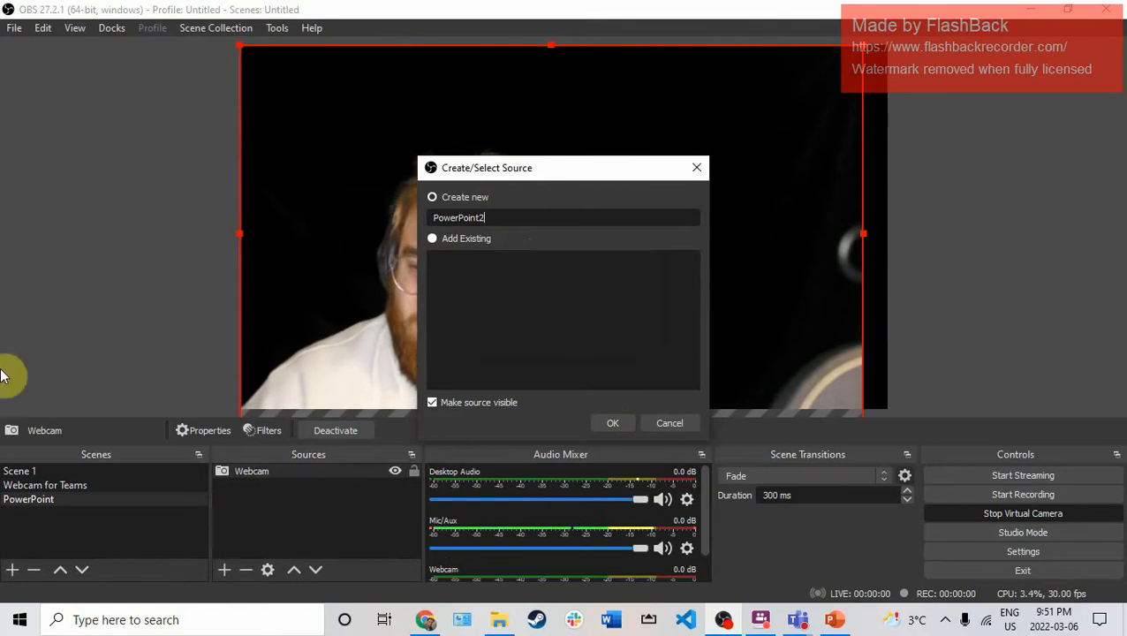
pyautogui.press('BackSpace')
pyautogui.press('BackSpace')
pyautogui.press('BackSpace')
pyautogui.press('BackSpace')
pyautogui.press('BackSpace')
pyautogui.press('BackSpace')
pyautogui.press('BackSpace')
pyautogui.press('BackSpace')
pyautogui.press('BackSpace')
pyautogui.press('BackSpace')
pyautogui.press('BackSpace')
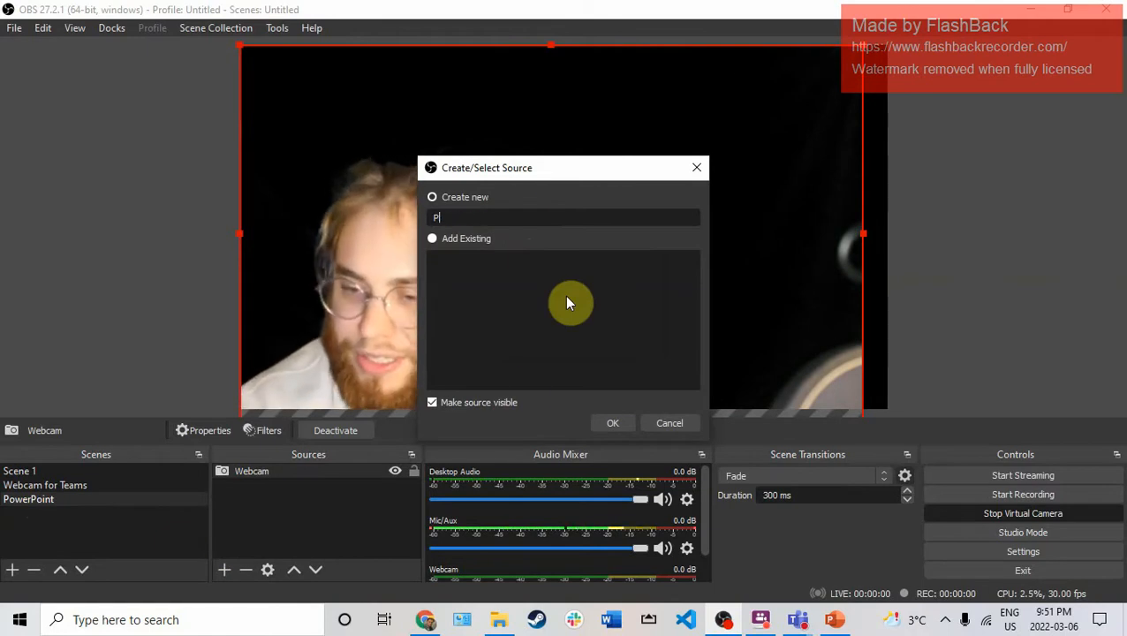
pyautogui.write('PPT')
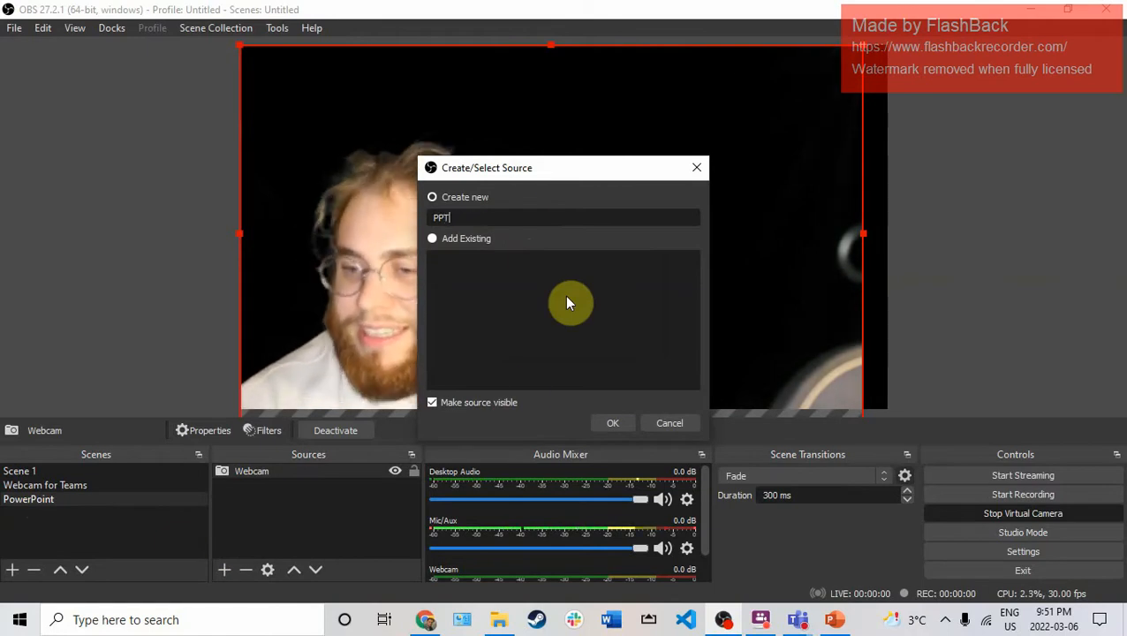
pyautogui.click(611, 423)
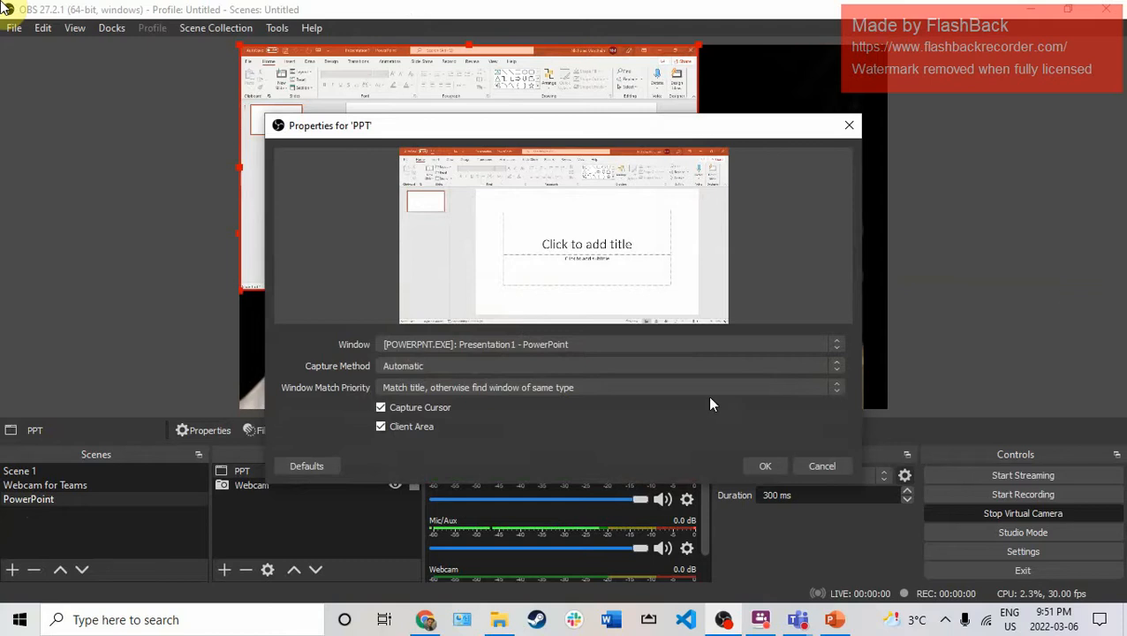
# - Try the Welcome | OBS - Google Chrome window as the capture target of the PPT source
pyautogui.click(557, 346)
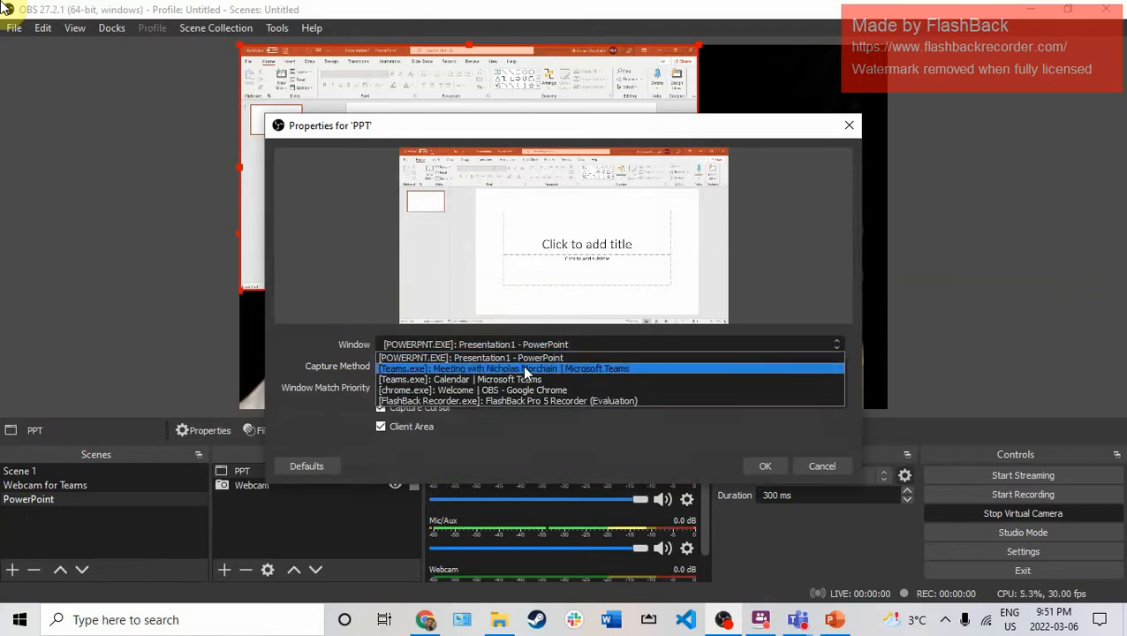
pyautogui.click(518, 344)
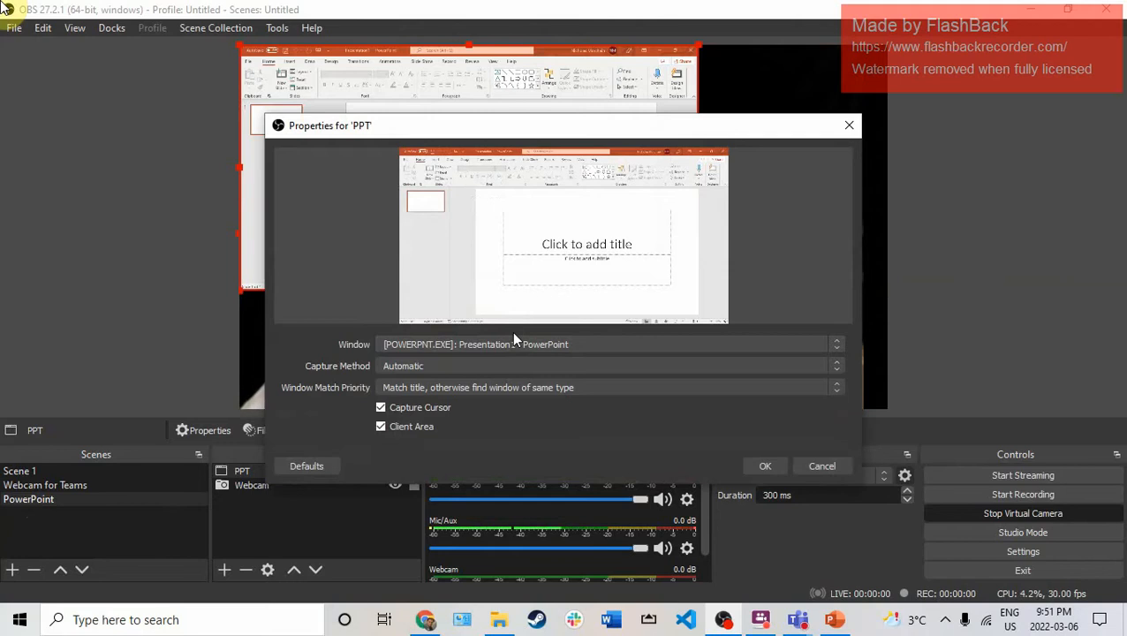
pyautogui.click(491, 344)
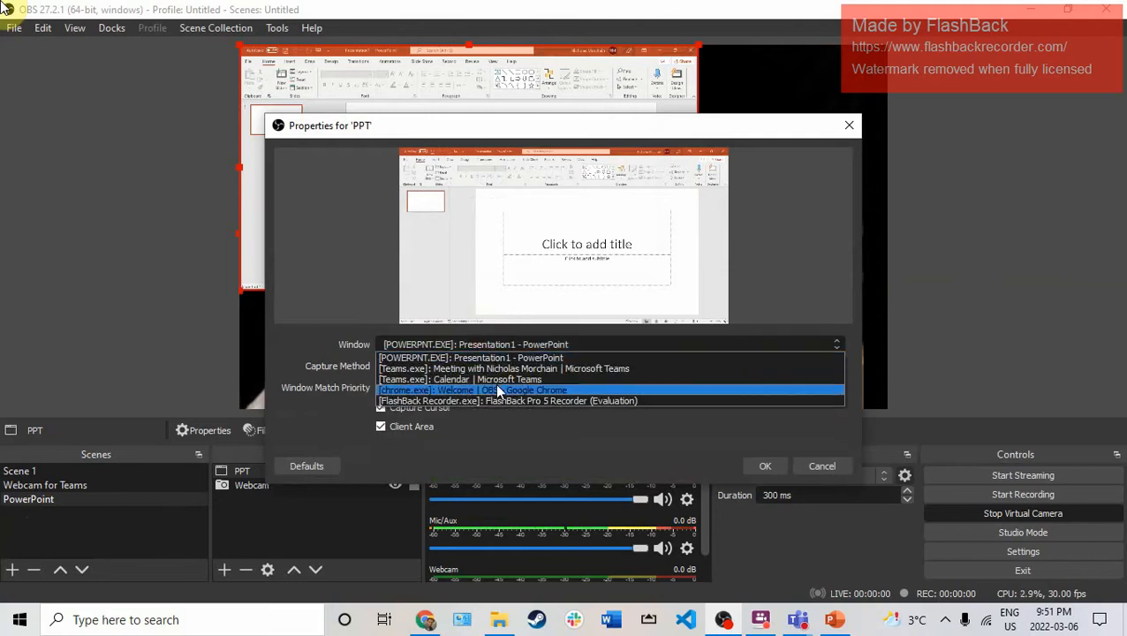
pyautogui.click(549, 388)
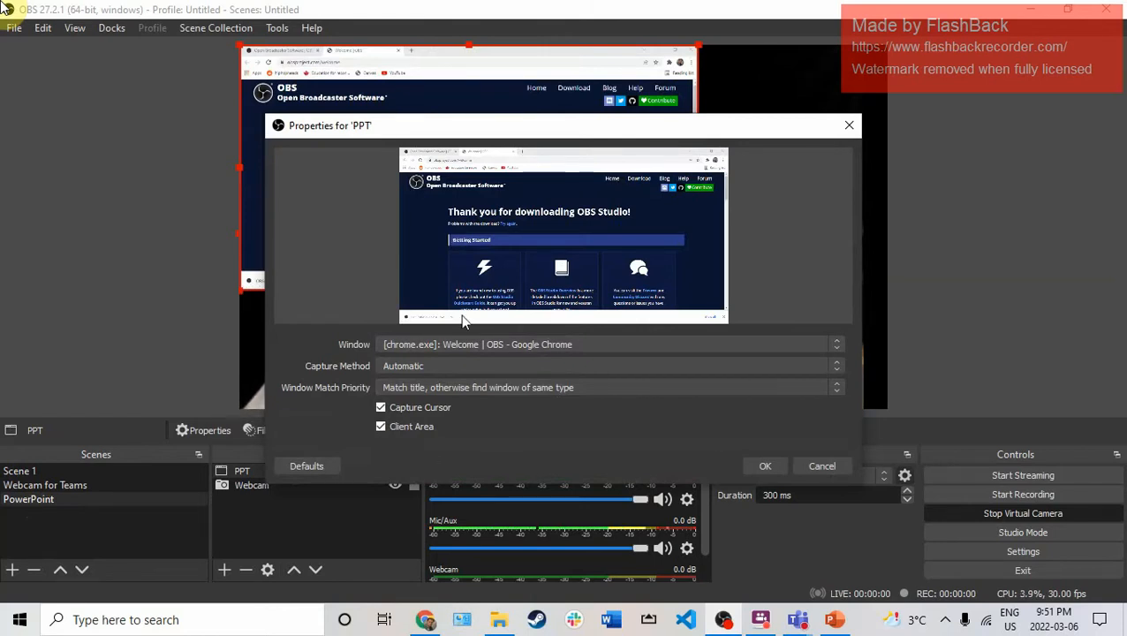
# - Set the PPT source to capture the Presentation1 - PowerPoint window and accept its properties
pyautogui.click(452, 344)
pyautogui.click(477, 358)
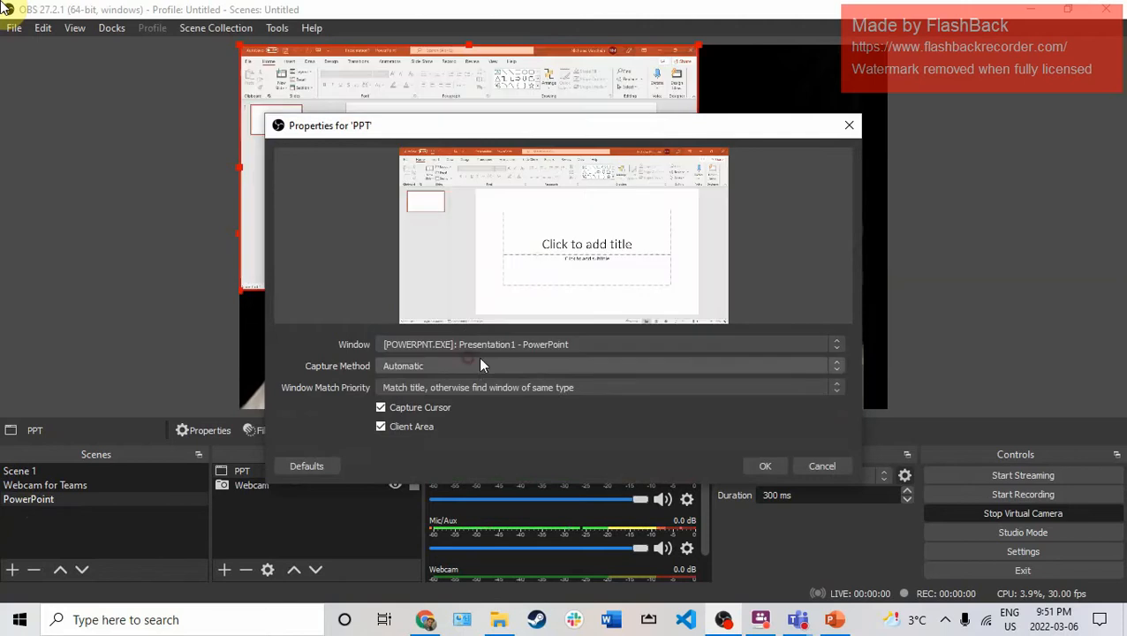
pyautogui.click(762, 466)
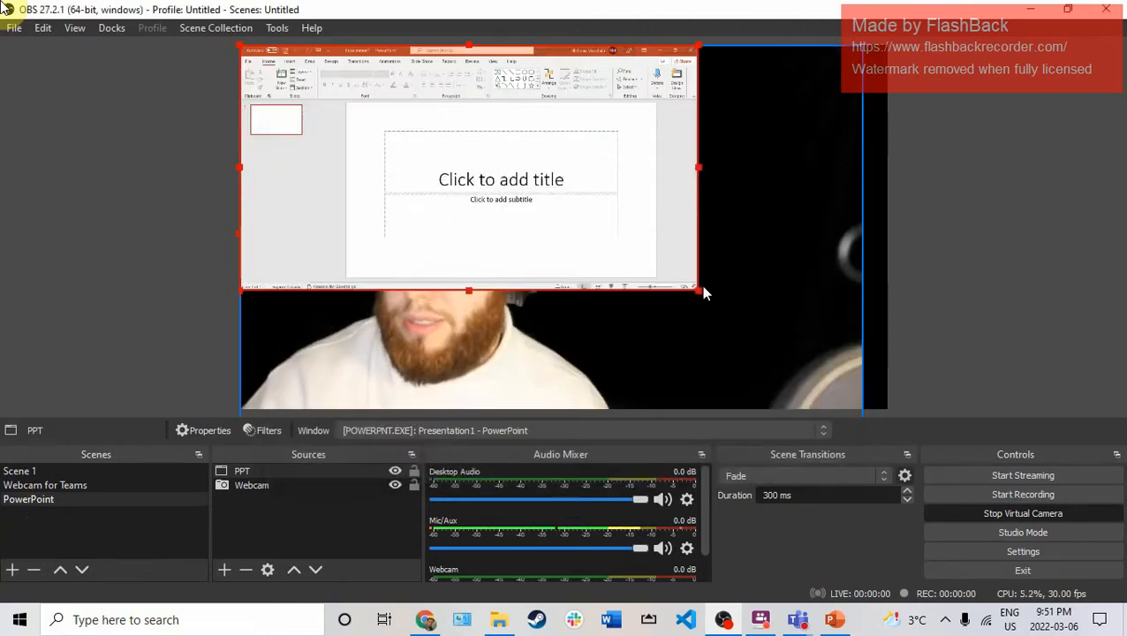
# - Enlarge and reposition the PPT capture so it covers the whole canvas, slightly overflowing its edges
pyautogui.moveTo(701, 290); pyautogui.dragTo(920, 433)
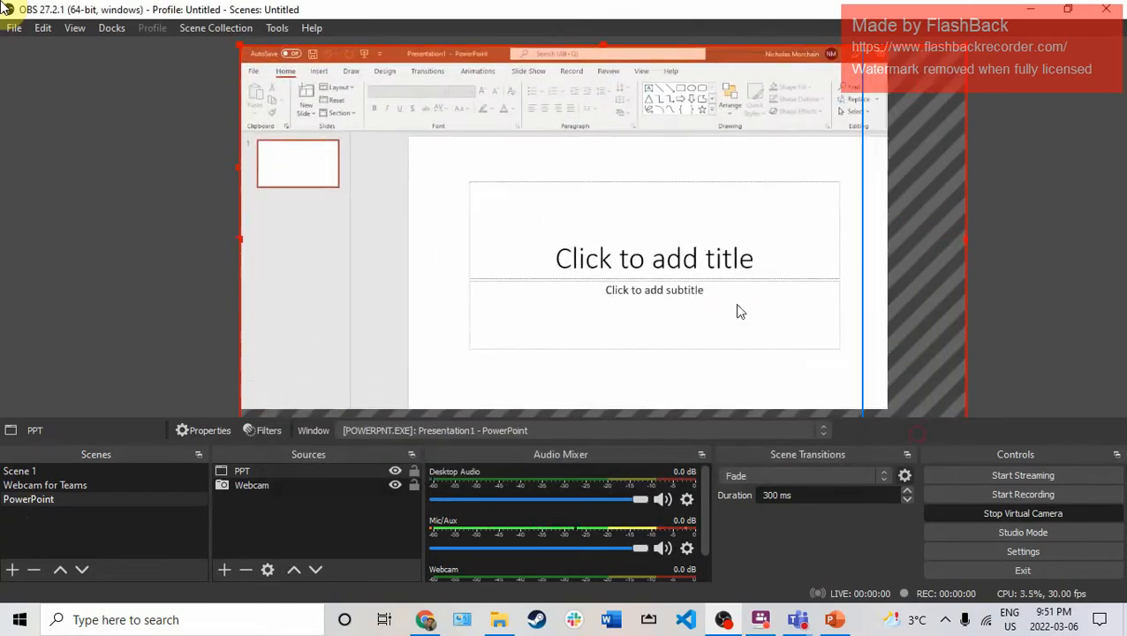
pyautogui.moveTo(967, 238); pyautogui.dragTo(884, 228)
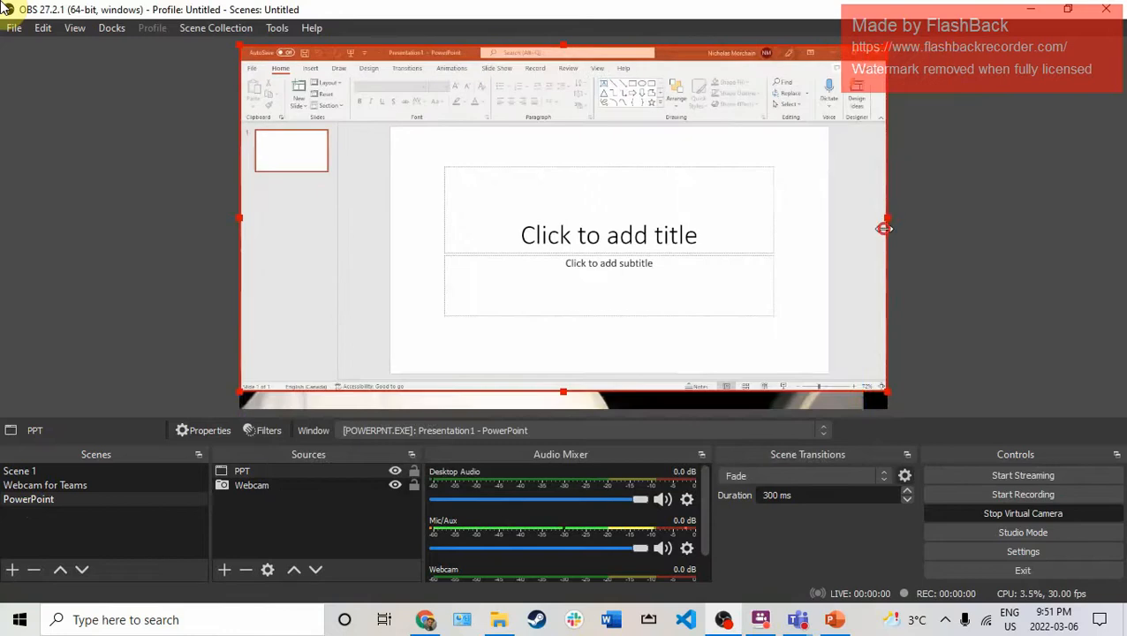
pyautogui.moveTo(565, 393); pyautogui.dragTo(575, 424)
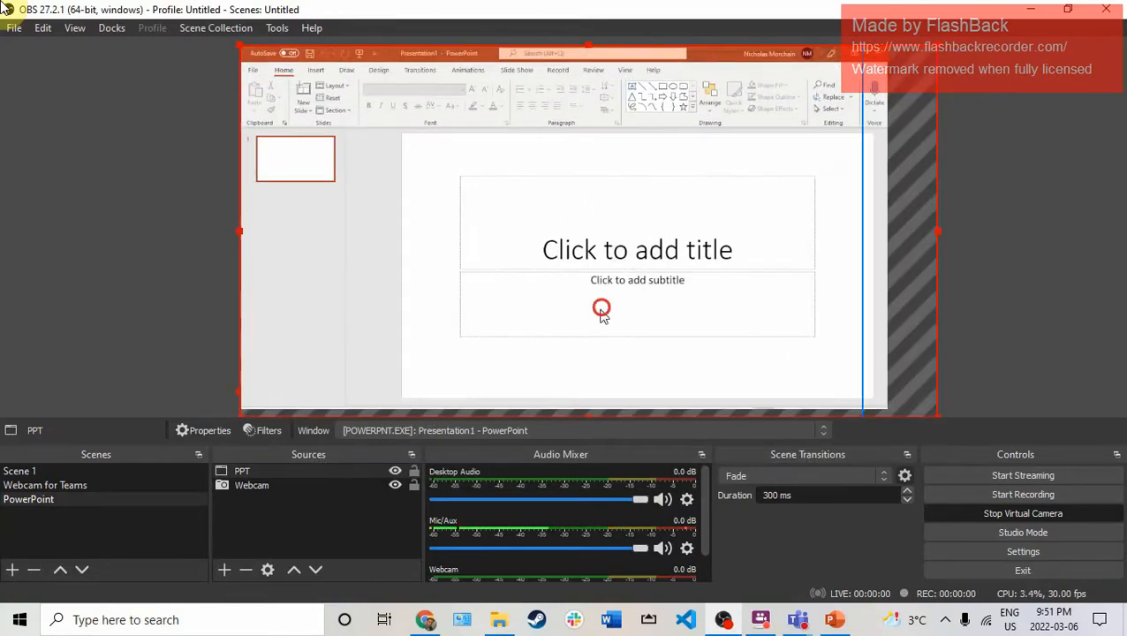
pyautogui.moveTo(601, 314); pyautogui.dragTo(555, 295)
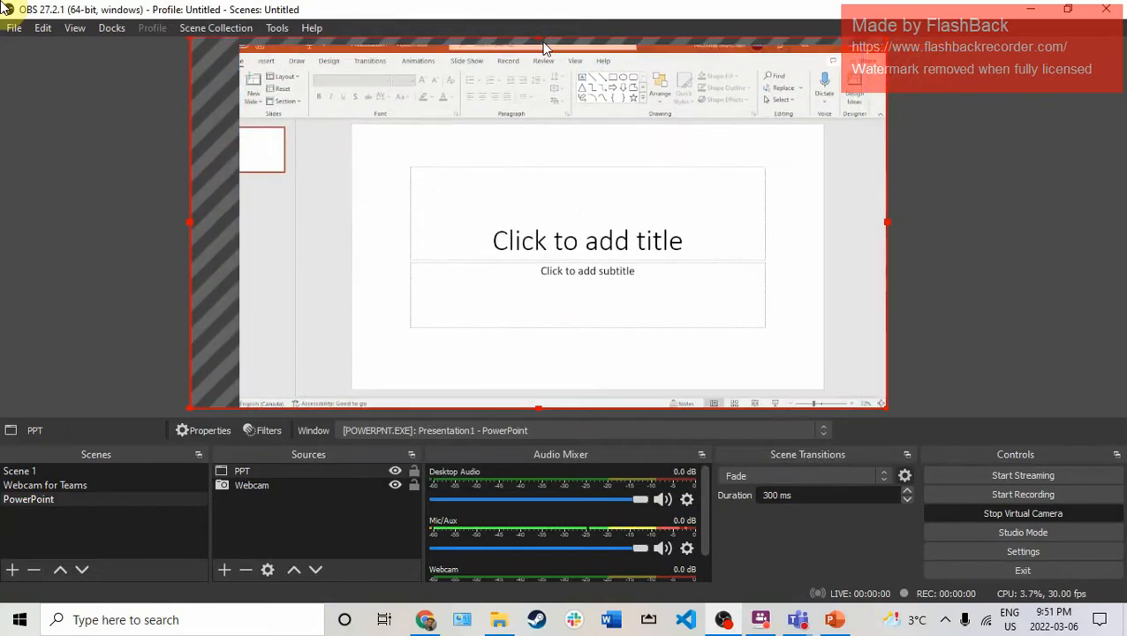
pyautogui.moveTo(539, 42); pyautogui.dragTo(557, 44)
pyautogui.click(973, 223)
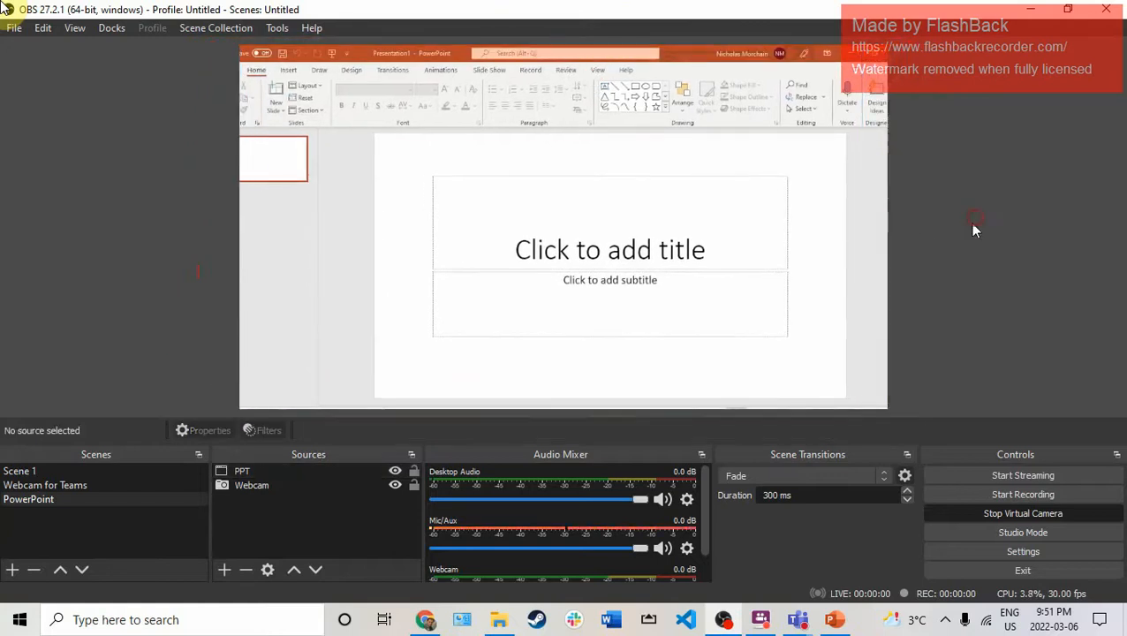
# - Move the Webcam source above PPT in the source order and shrink it to roughly a third of the canvas width
pyautogui.click(294, 486)
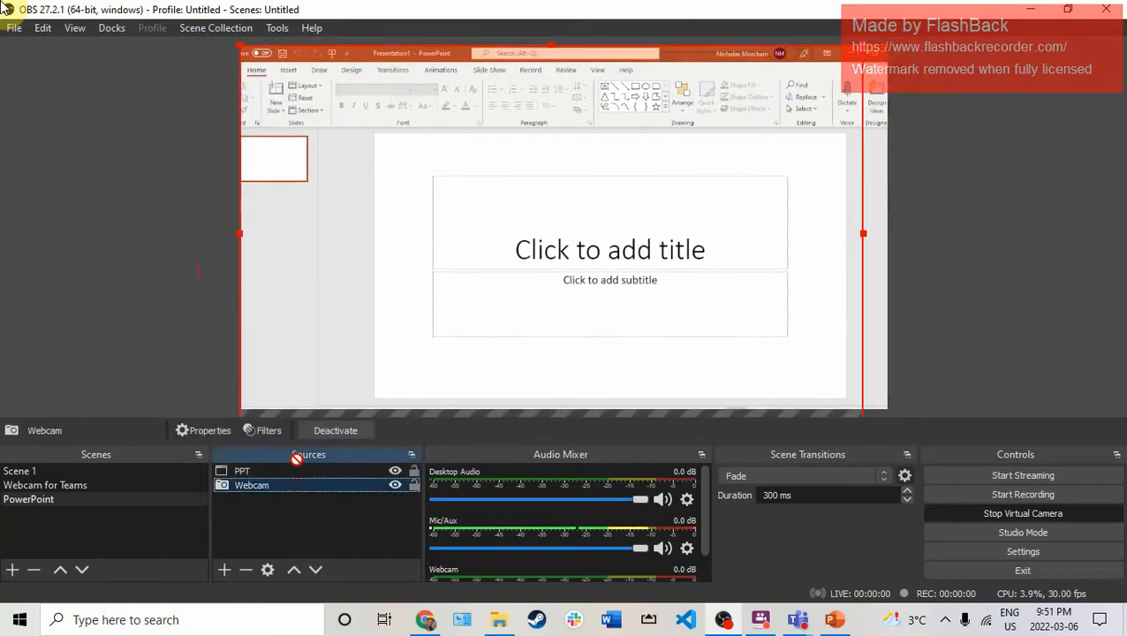
pyautogui.moveTo(275, 466); pyautogui.dragTo(276, 465)
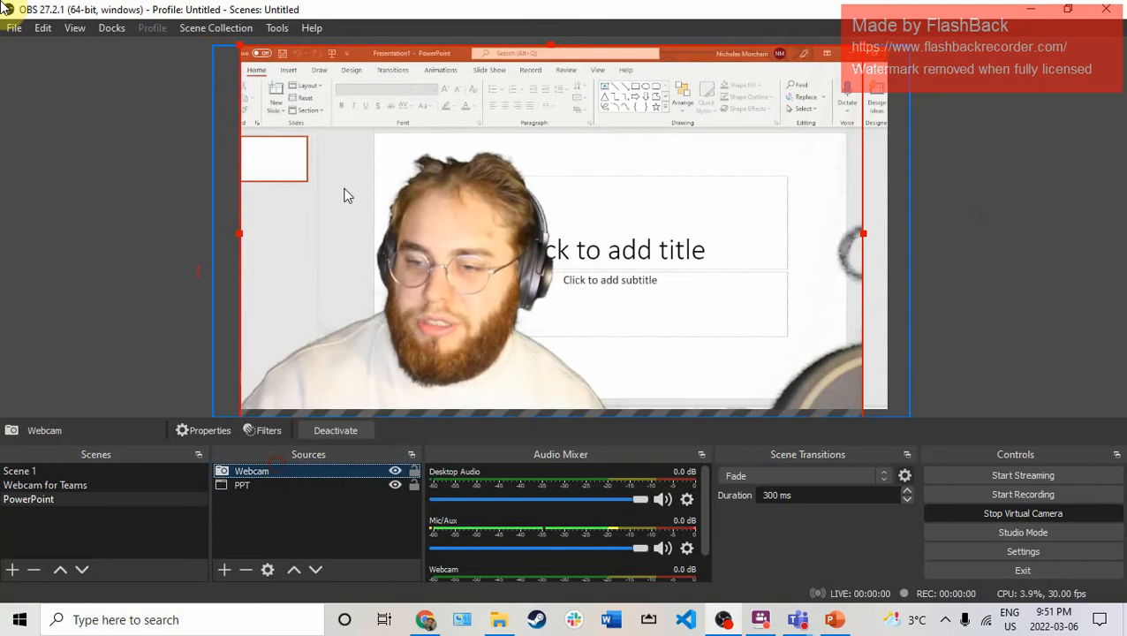
pyautogui.moveTo(430, 208); pyautogui.dragTo(408, 242)
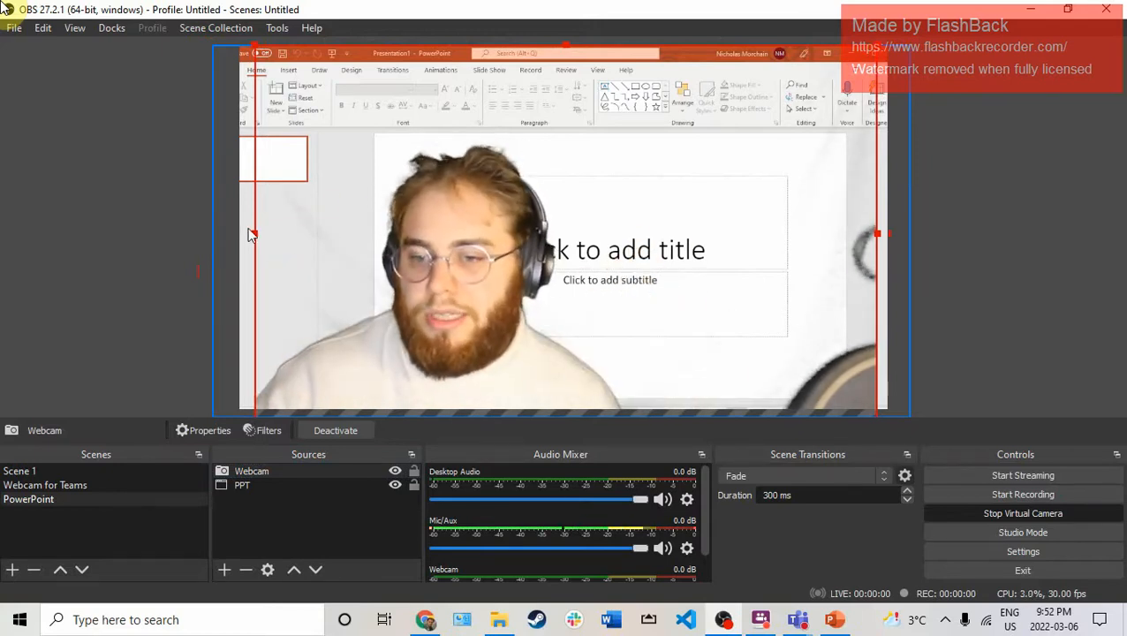
pyautogui.moveTo(252, 236); pyautogui.dragTo(635, 183)
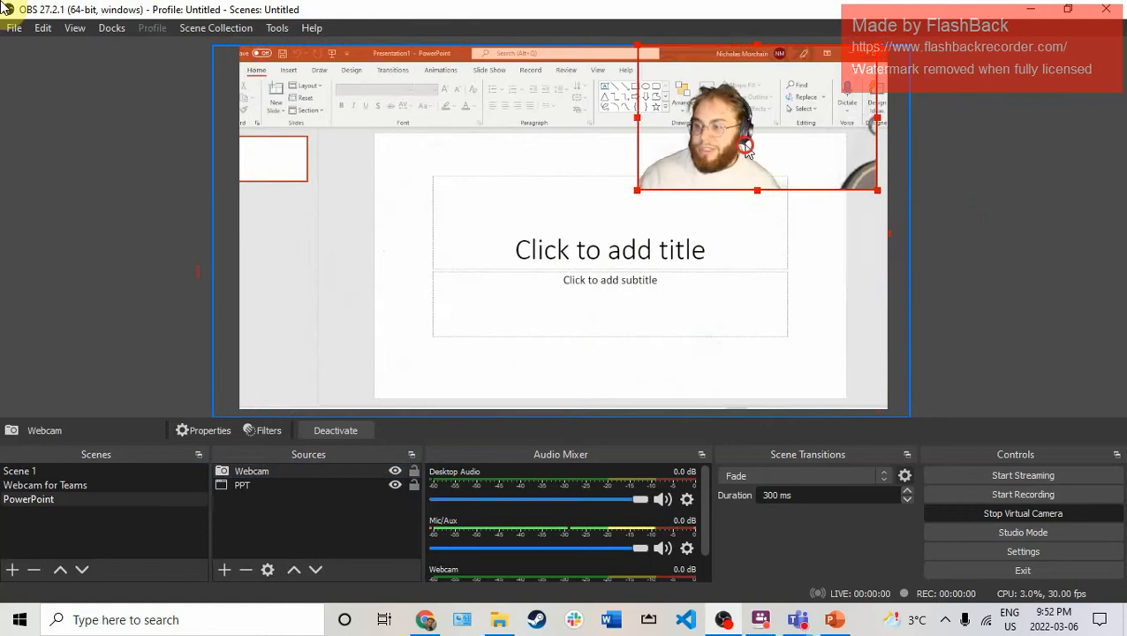
# - Place the webcam overlay in the lower-left corner of the canvas, over the PowerPoint capture
pyautogui.moveTo(746, 147); pyautogui.dragTo(771, 366)
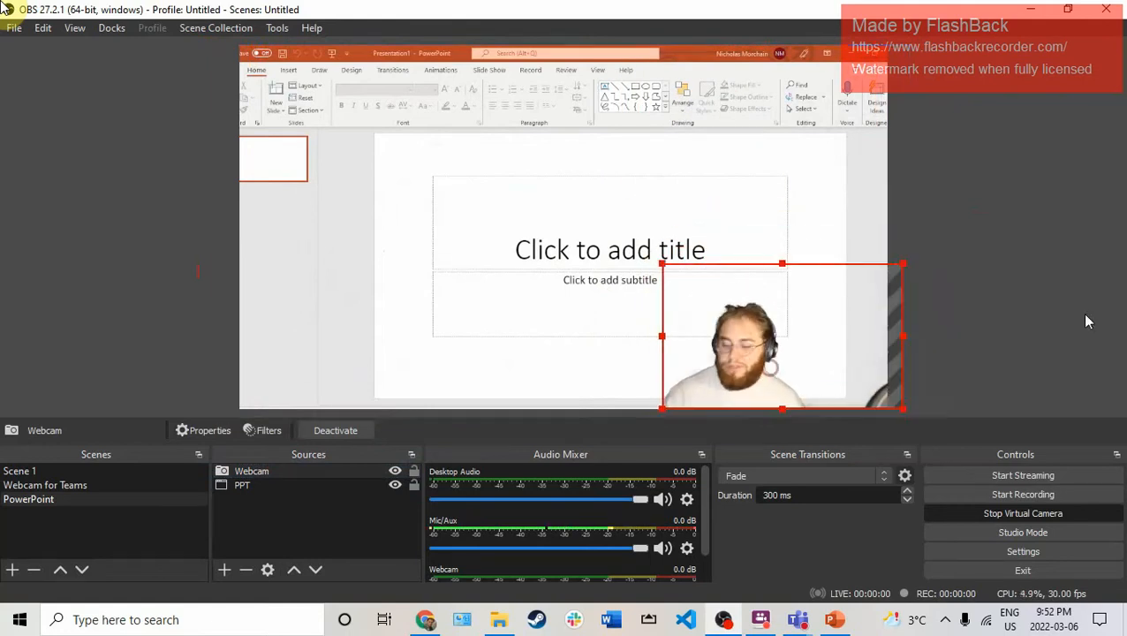
pyautogui.click(989, 305)
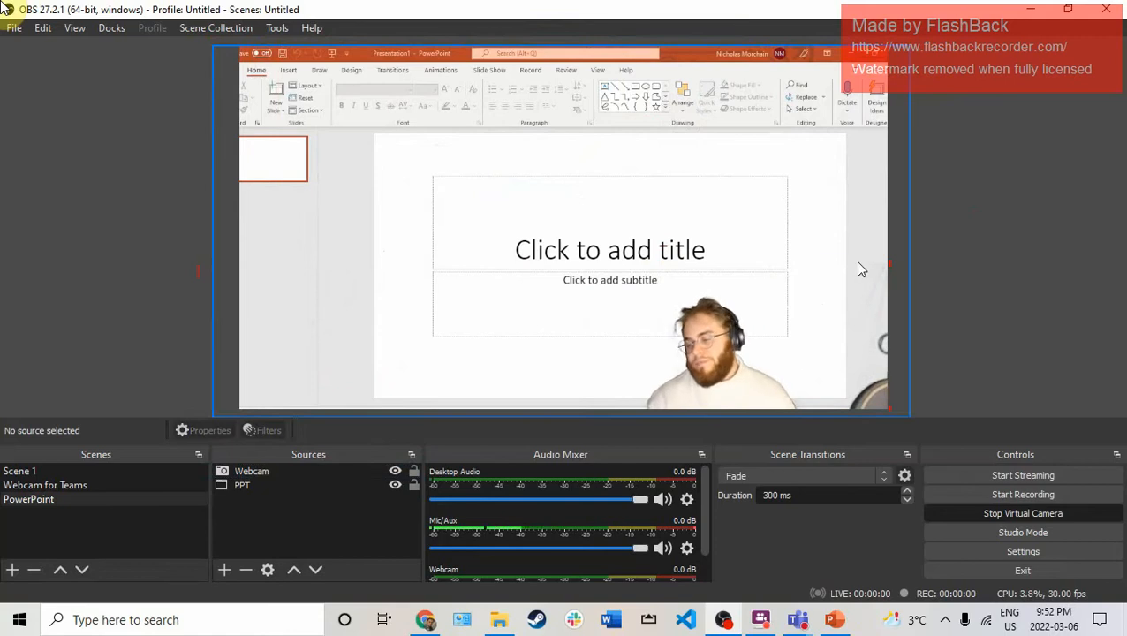
pyautogui.moveTo(680, 301); pyautogui.dragTo(343, 339)
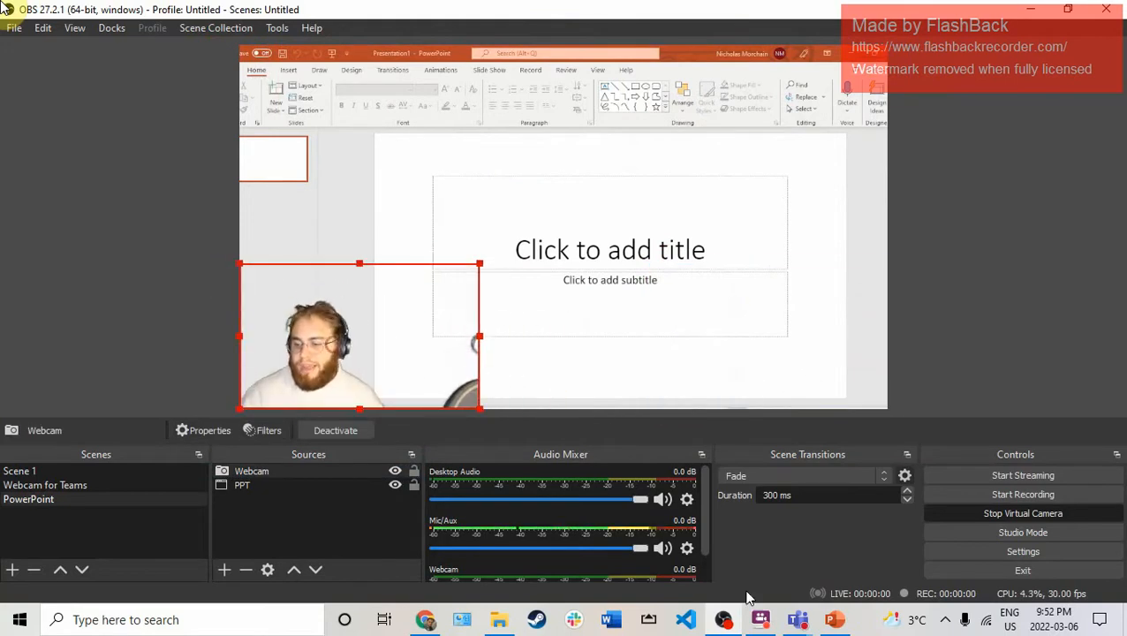
# - Switch to the Microsoft Teams meeting window, apply the no-background option in the background settings, and close them
pyautogui.moveTo(798, 620)
pyautogui.click(832, 532)
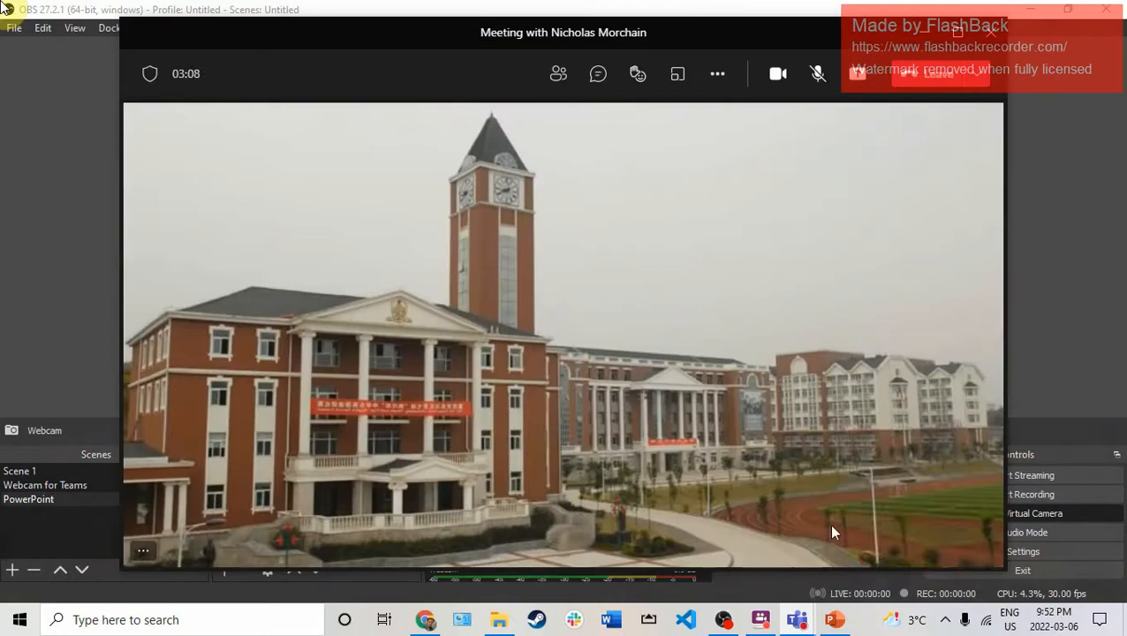
pyautogui.click(761, 211)
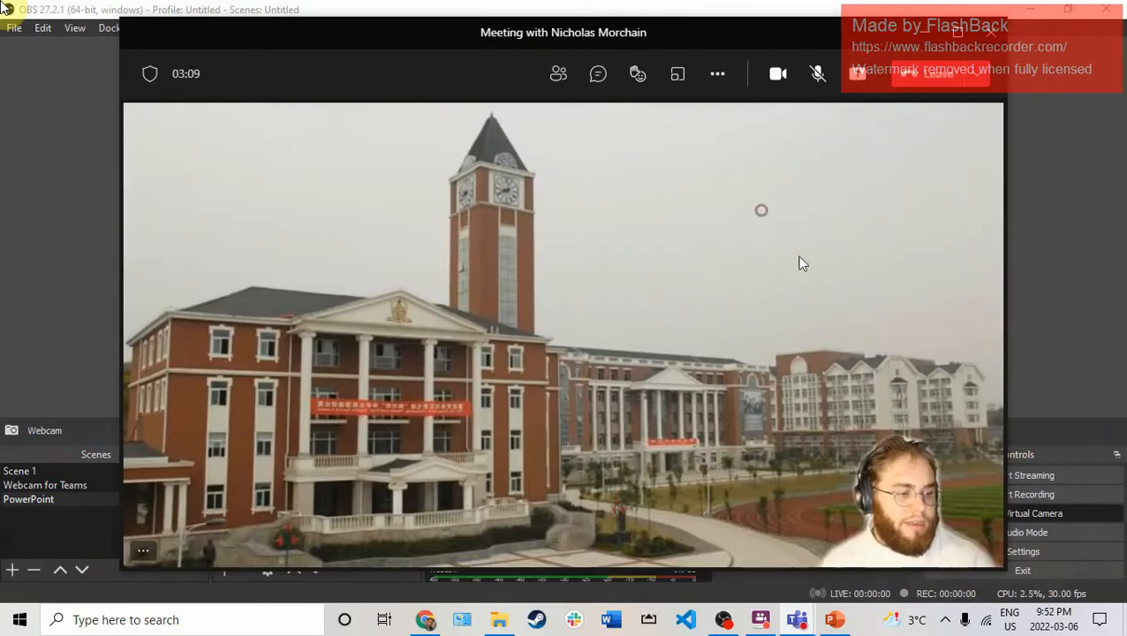
pyautogui.click(717, 74)
pyautogui.click(758, 452)
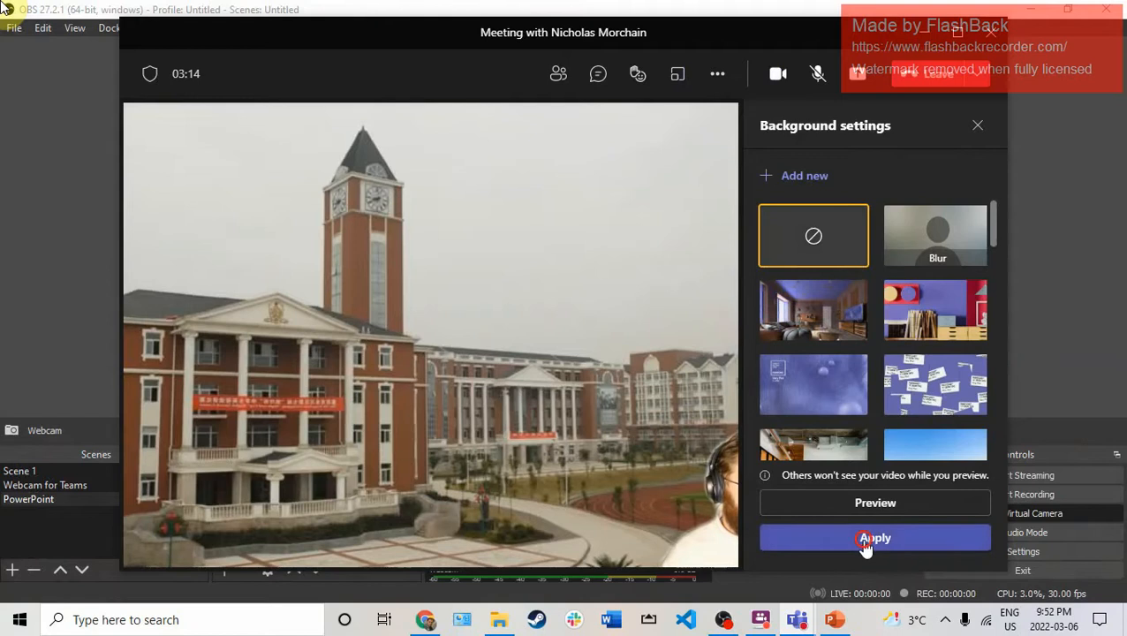
pyautogui.click(868, 537)
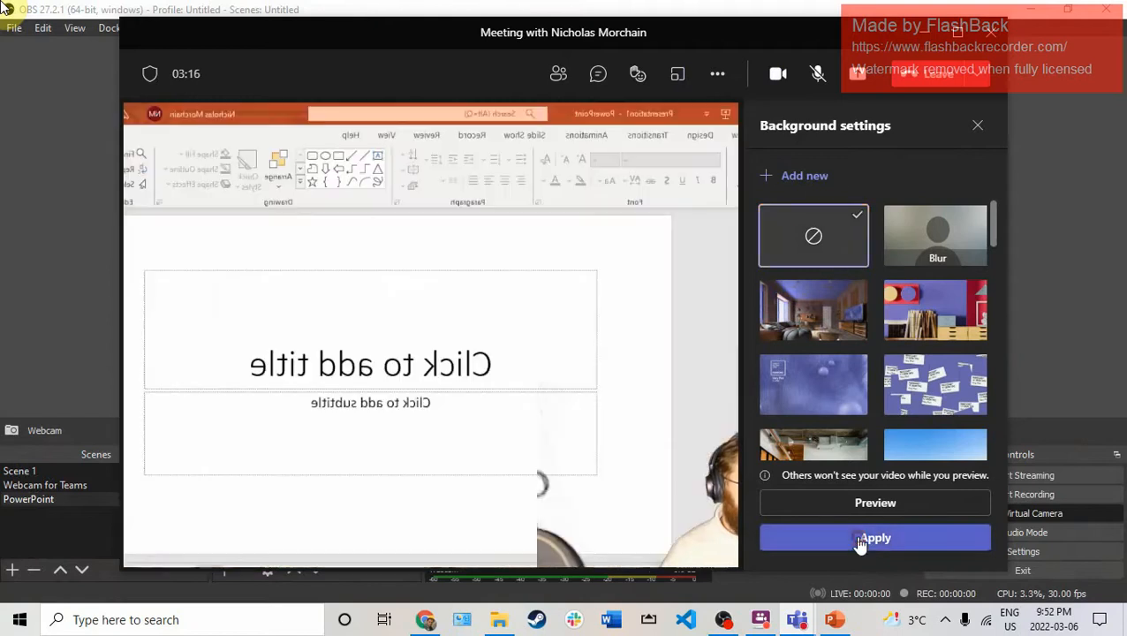
pyautogui.click(978, 125)
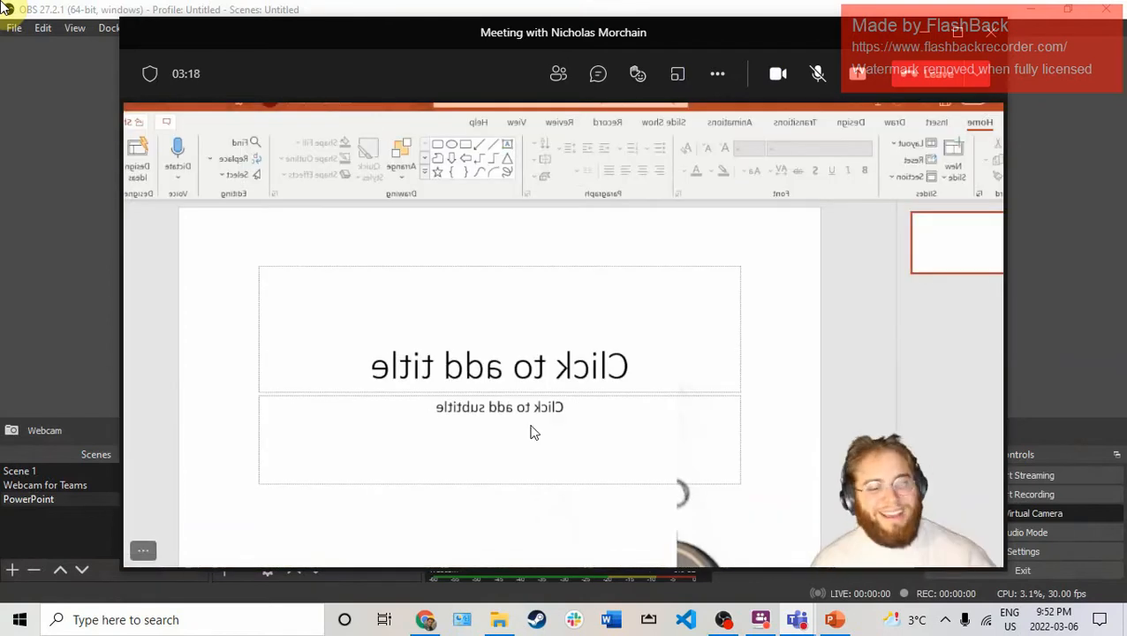